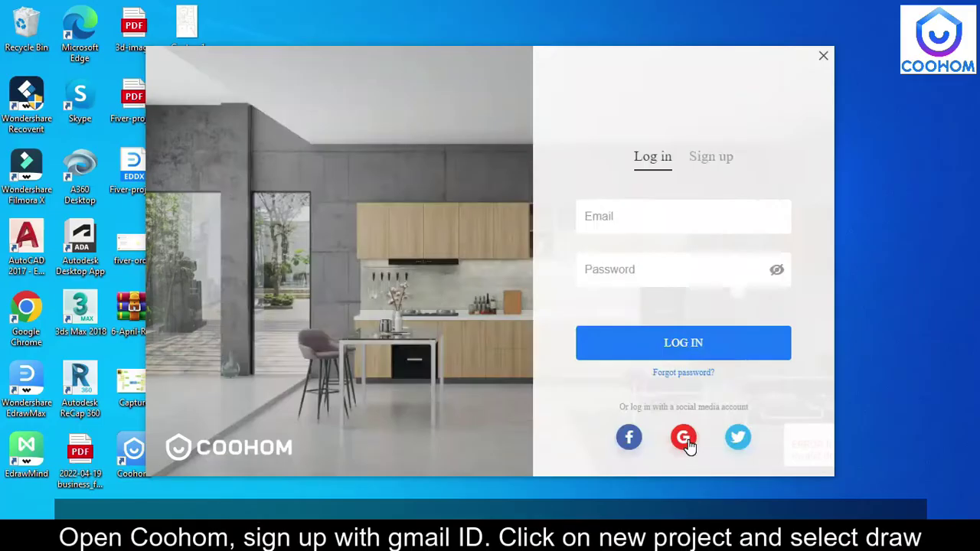
Log in with the Google account and start a new project for drawing a floor plan.
left_click(684, 438)
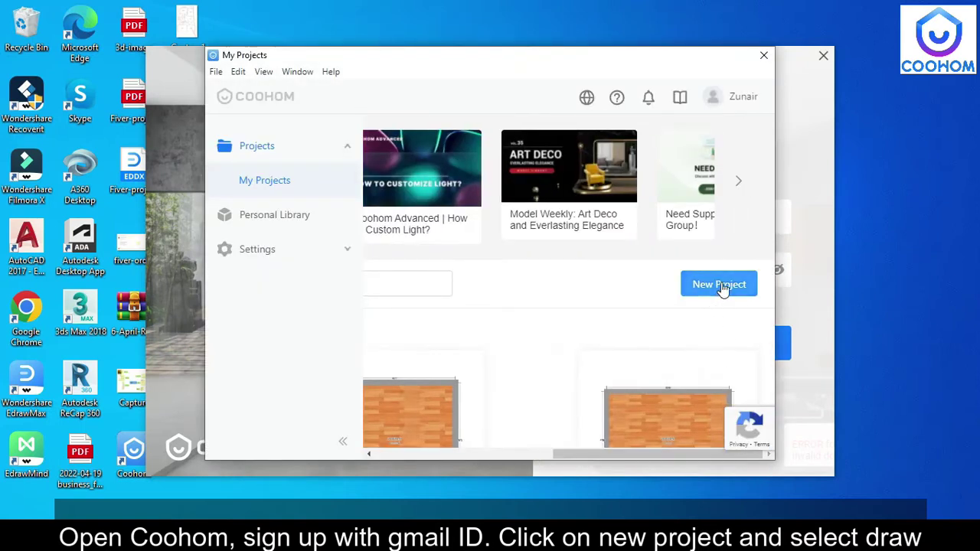
left_click(720, 284)
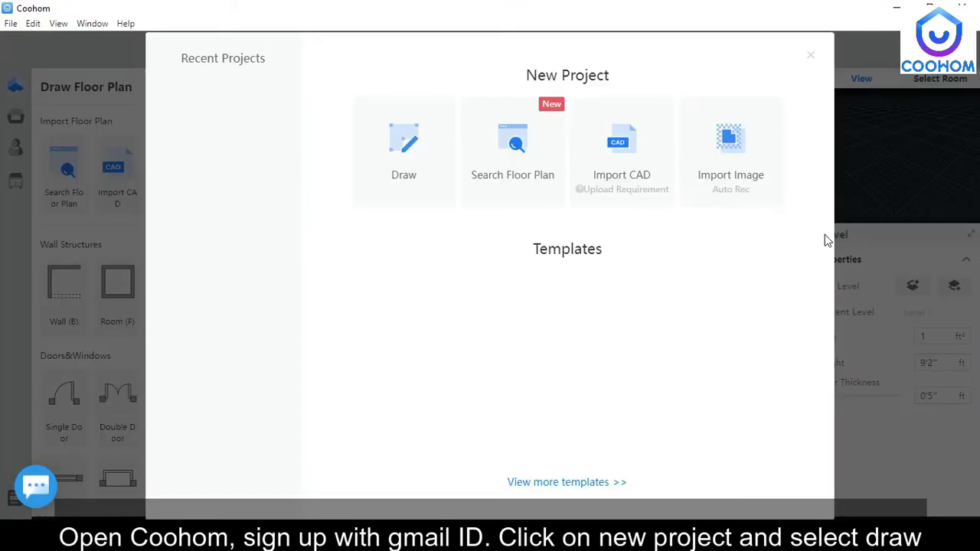
left_click(417, 184)
Draw four walls enclosing a rectangular room about 19'3" by 15'3" inside.
left_click(61, 269)
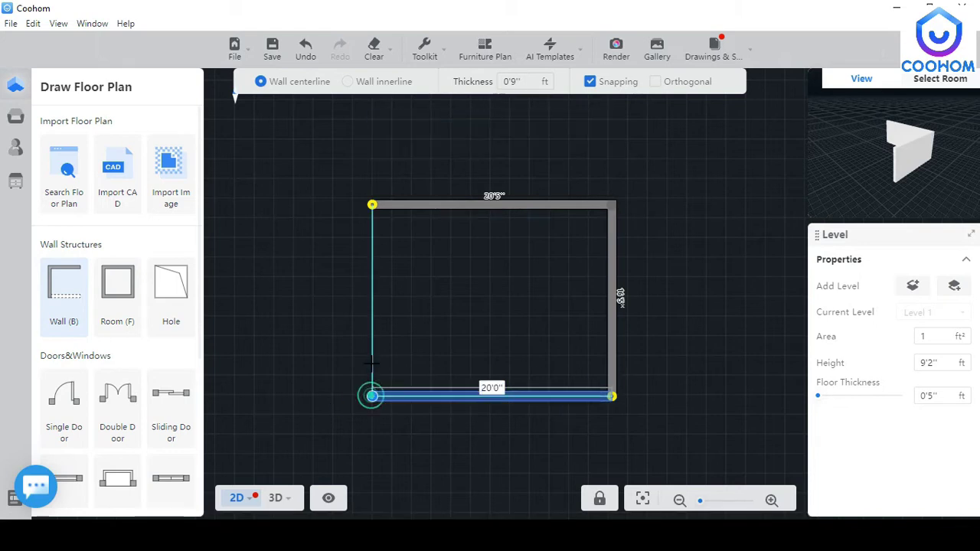
left_click(372, 396)
left_click(372, 205)
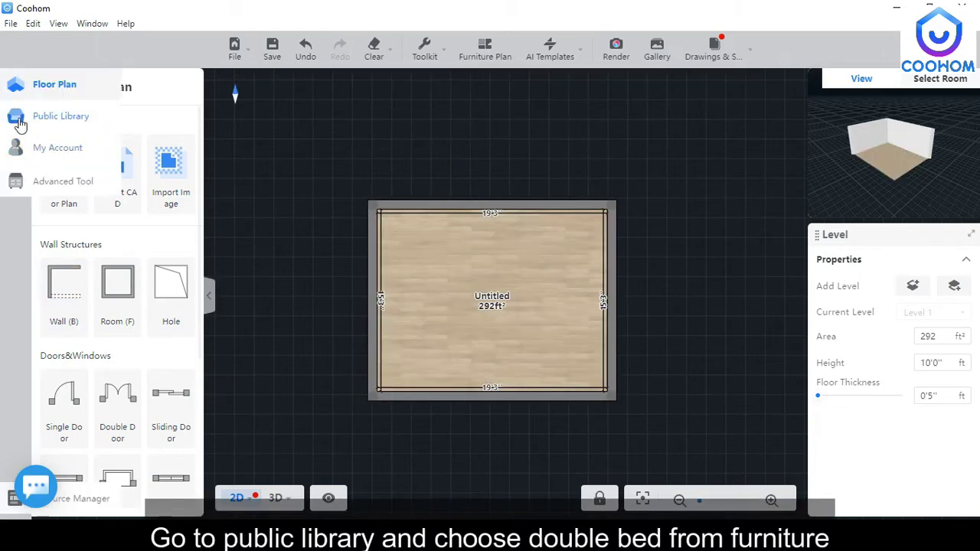
Find a double bed with two nightstands among the public library's Beds furniture and place it in the room with its headboard against the upper wall.
left_click(19, 125)
scroll(54, 322, "down", 3)
left_click(65, 300)
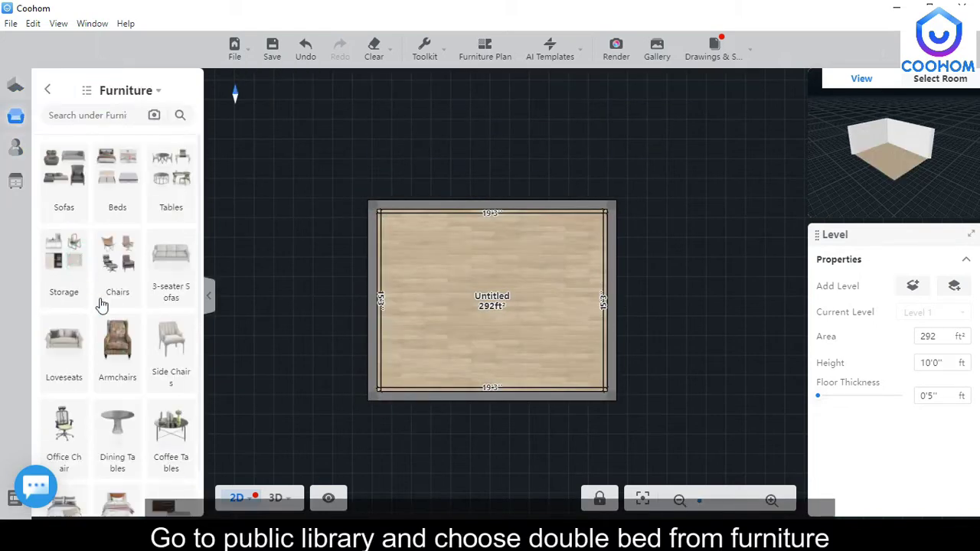
left_click(116, 211)
scroll(122, 364, "down", 5)
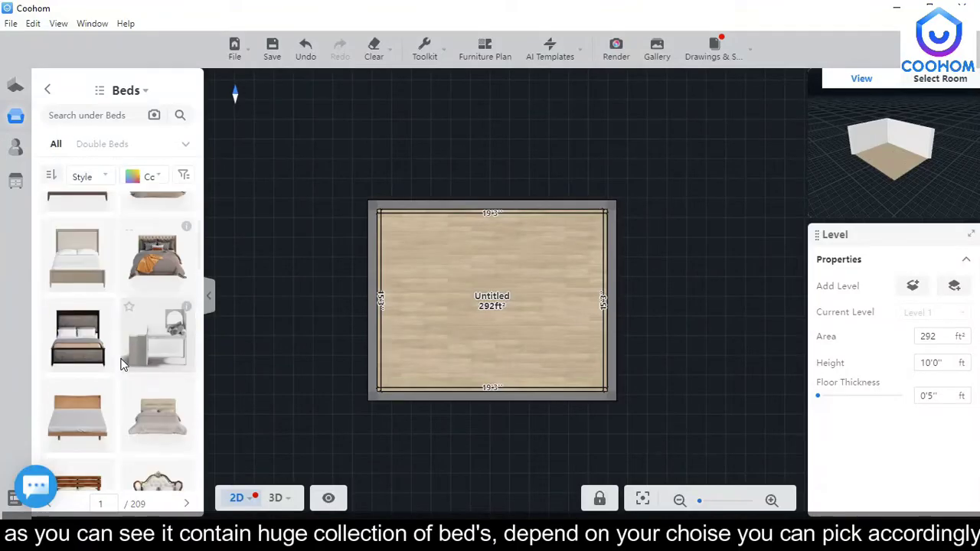
scroll(122, 365, "down", 8)
scroll(122, 362, "down", 5)
left_click(76, 264)
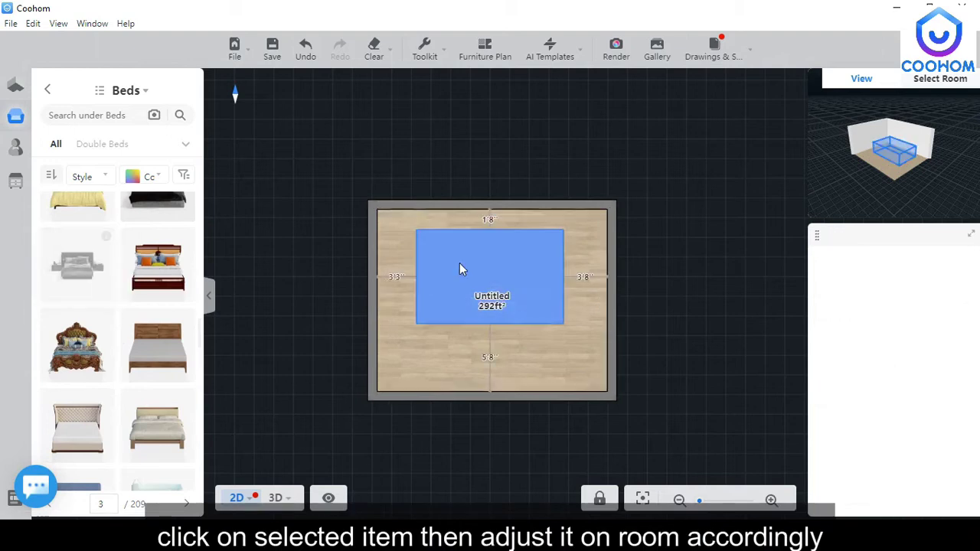
left_click(501, 258)
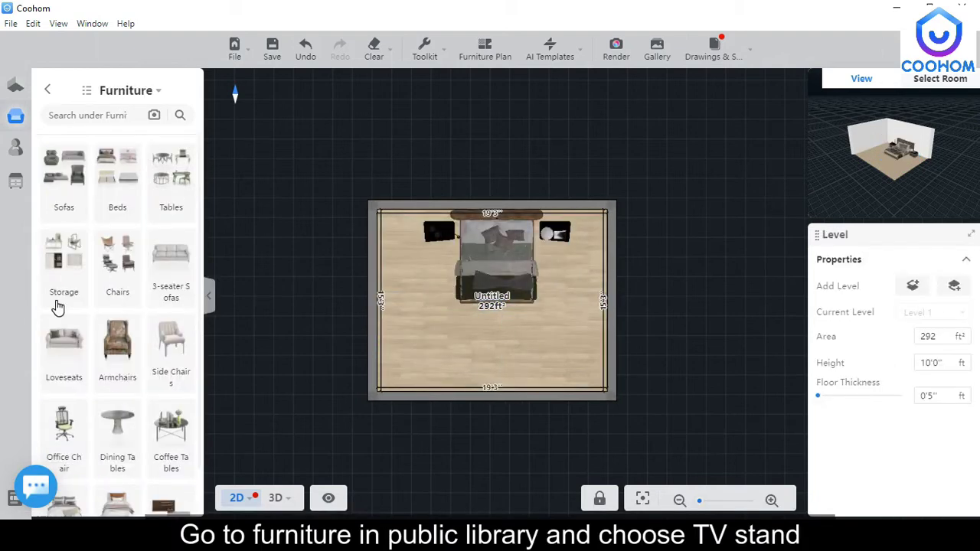
Place the Modern black WOOD TV cabinet from the library's TV Stands against the lower wall, opposite the bed.
scroll(125, 392, "down", 1)
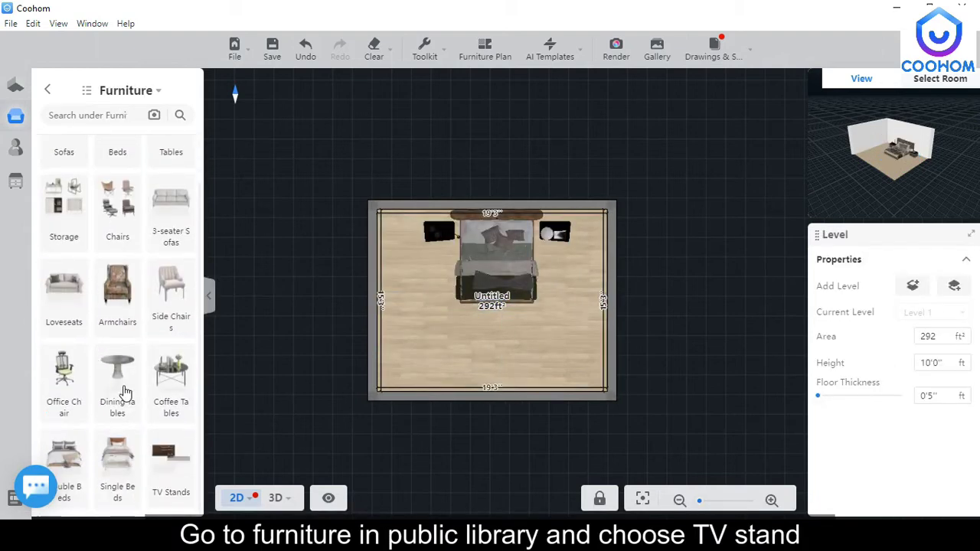
left_click(169, 464)
mouse_move(109, 341)
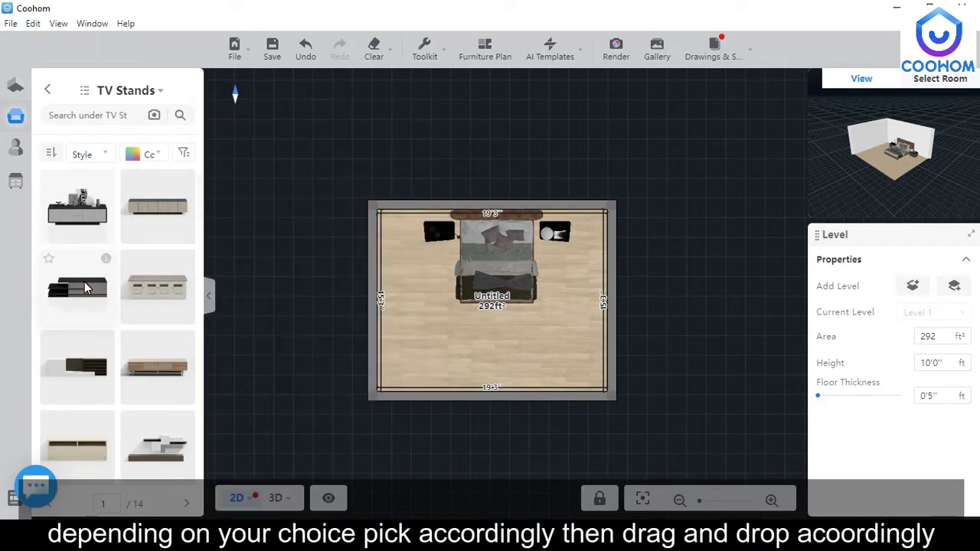
left_click_drag(200, 308, 496, 386)
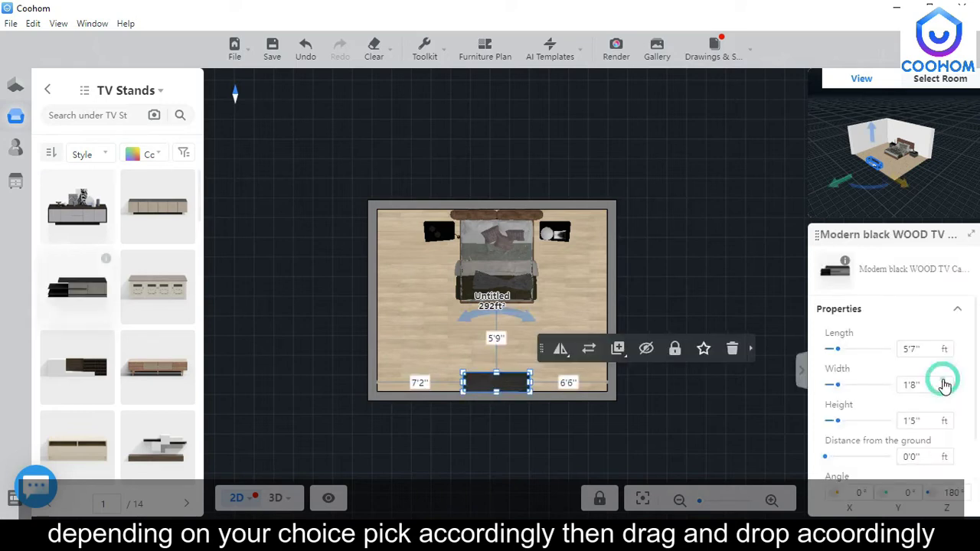
Look at the TV stand up close in 3D and replace it with the white and black TV desk model.
left_click(274, 498)
left_click_drag(482, 400, 413, 293)
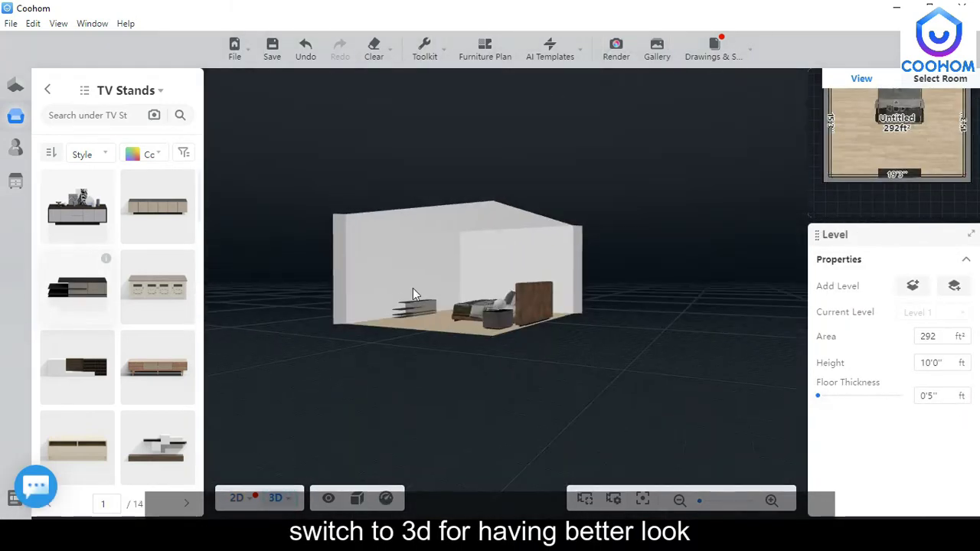
scroll(436, 283, "up", 6)
left_click_drag(393, 347, 289, 389)
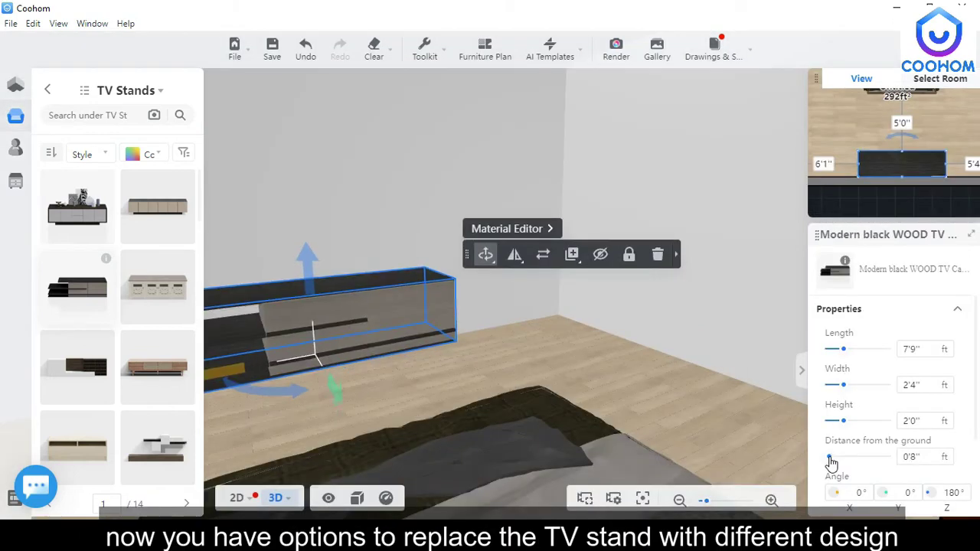
left_click(543, 255)
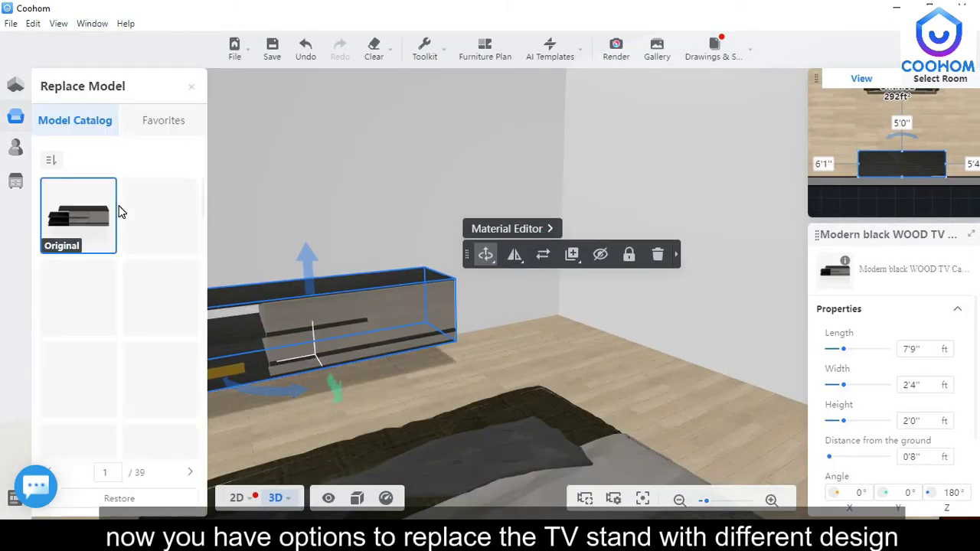
scroll(157, 323, "down", 5)
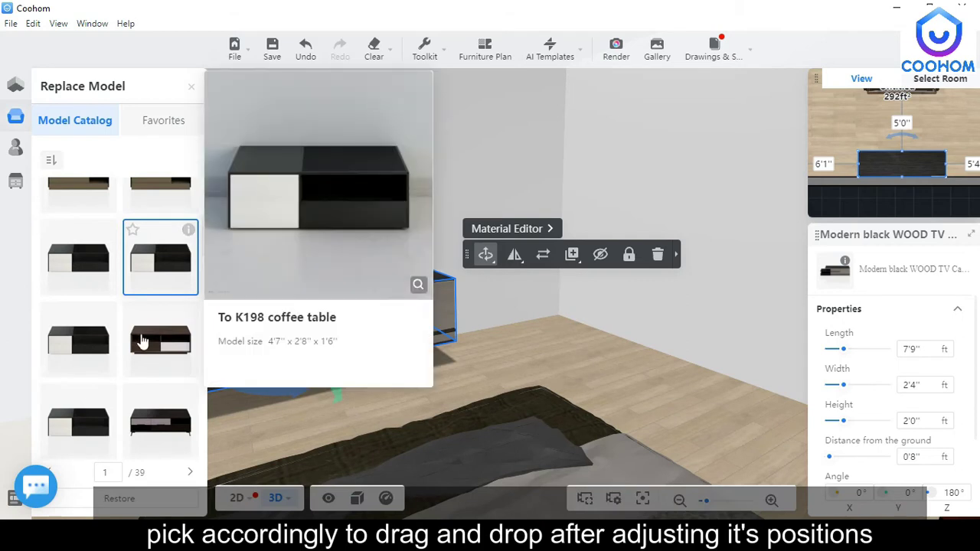
scroll(115, 322, "down", 3)
mouse_move(189, 281)
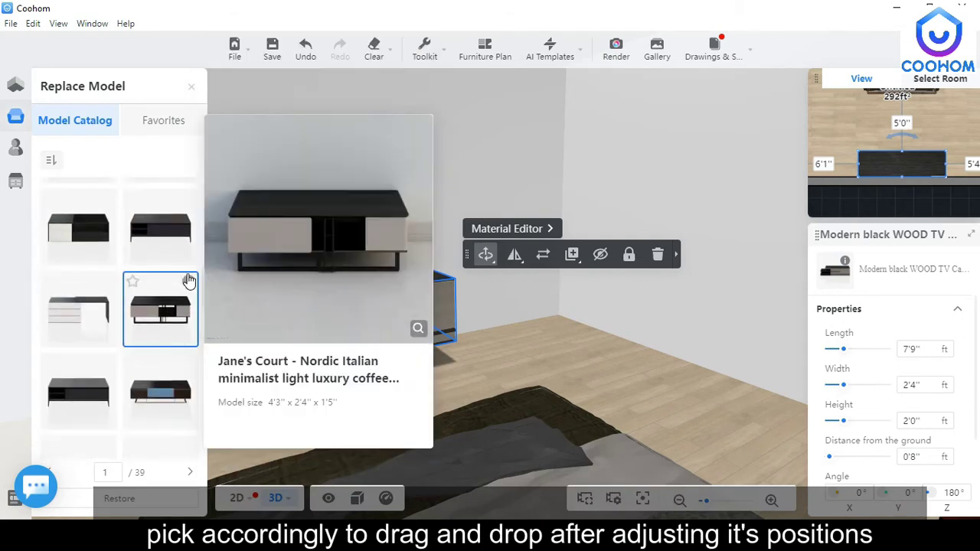
mouse_move(108, 284)
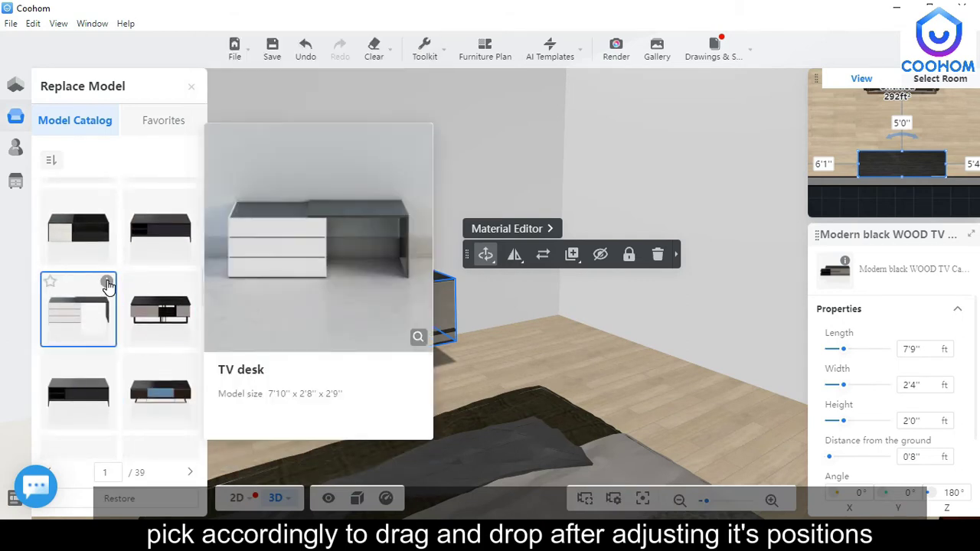
left_click(89, 317)
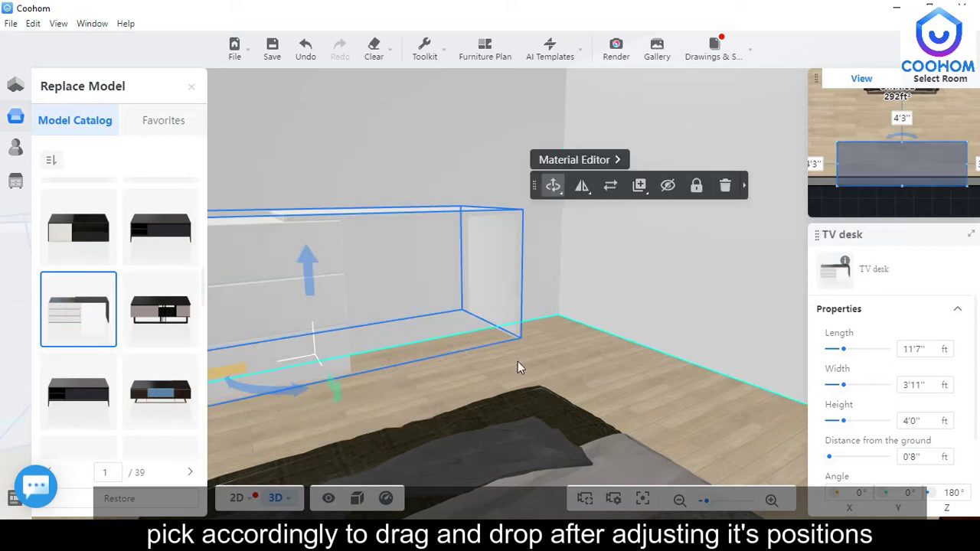
Scale the TV desk down to 8'4" long, 2'10" wide and 2'11" high.
mouse_move(552, 346)
left_mouse_down()
mouse_move(594, 347)
mouse_move(565, 345)
left_mouse_up()
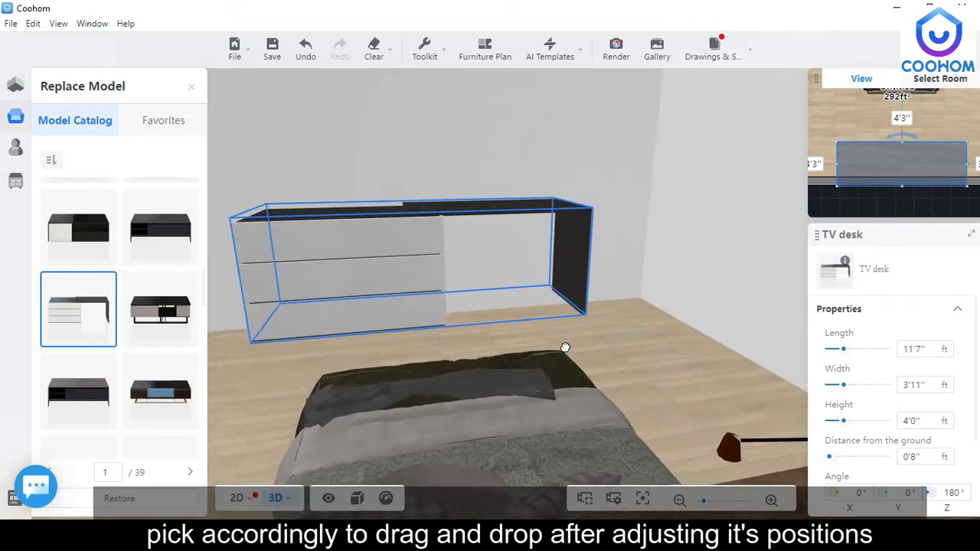
left_click_drag(942, 389, 942, 389)
left_click_drag(632, 344, 713, 352)
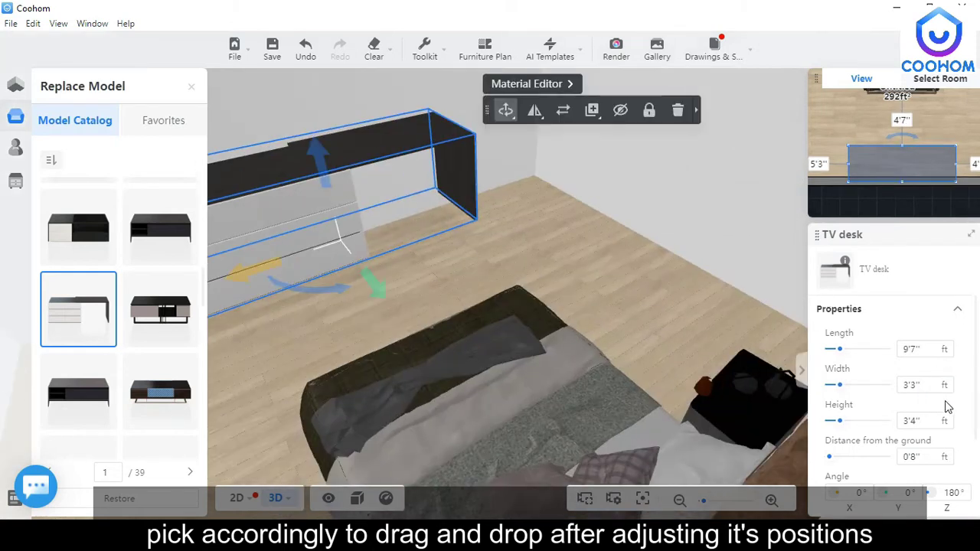
left_click_drag(945, 392, 948, 393)
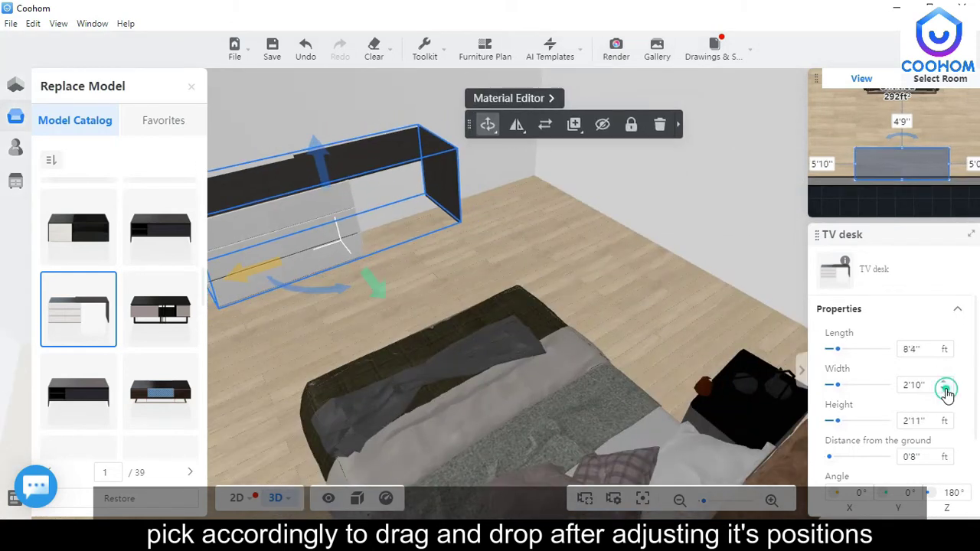
In the 2D plan, place the television with the orange-red screen from Appliances, Televisions onto the TV desk.
left_click(237, 498)
left_click_drag(519, 288, 516, 303)
left_click_drag(544, 344, 481, 344)
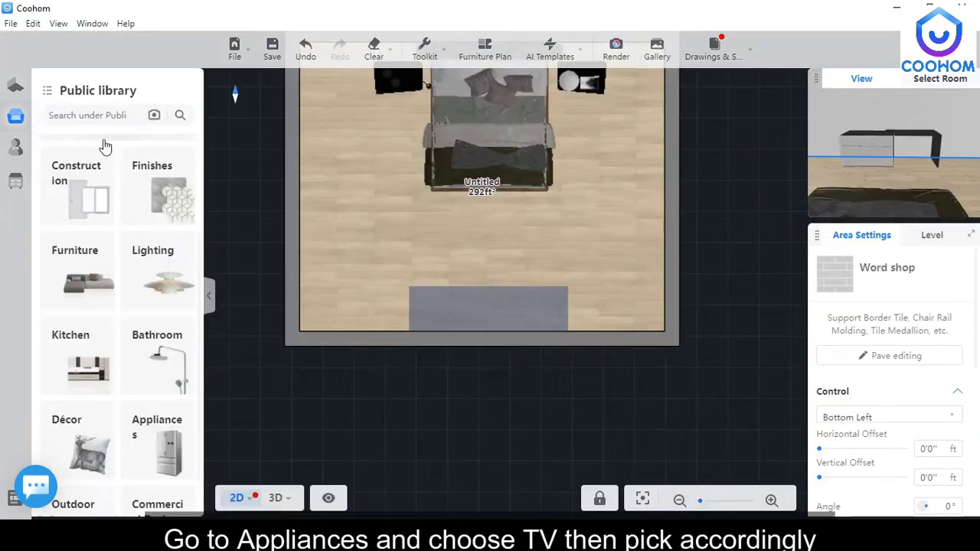
left_click(158, 418)
left_click(66, 173)
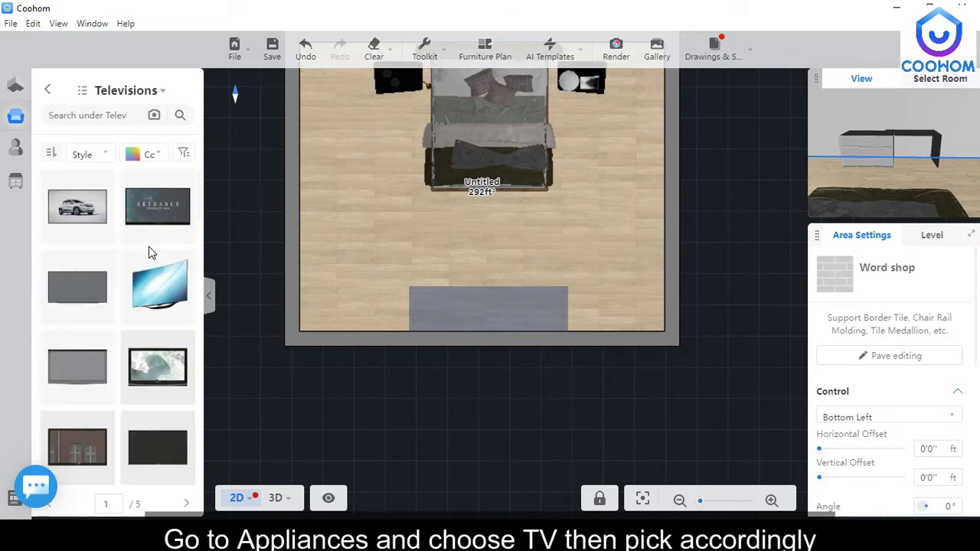
scroll(136, 262, "down", 5)
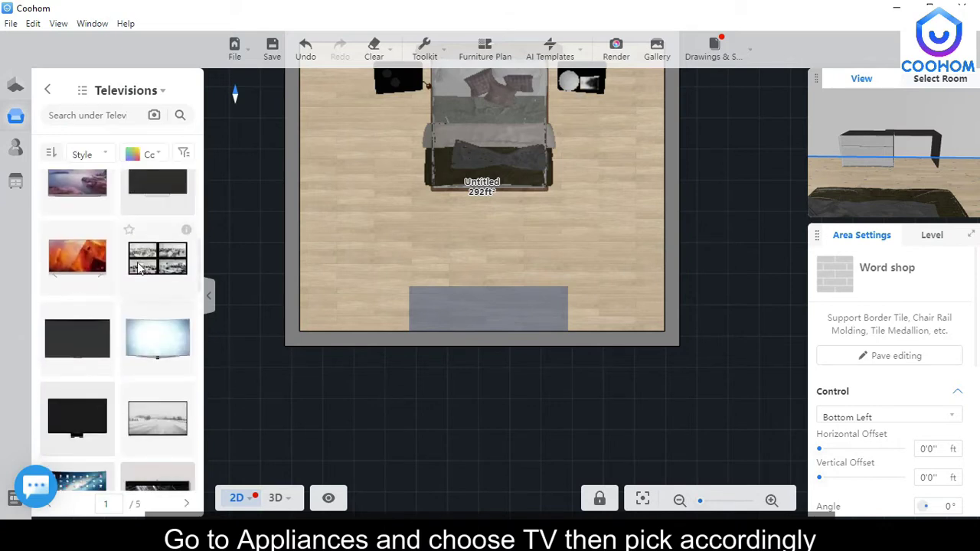
scroll(115, 262, "up", 1)
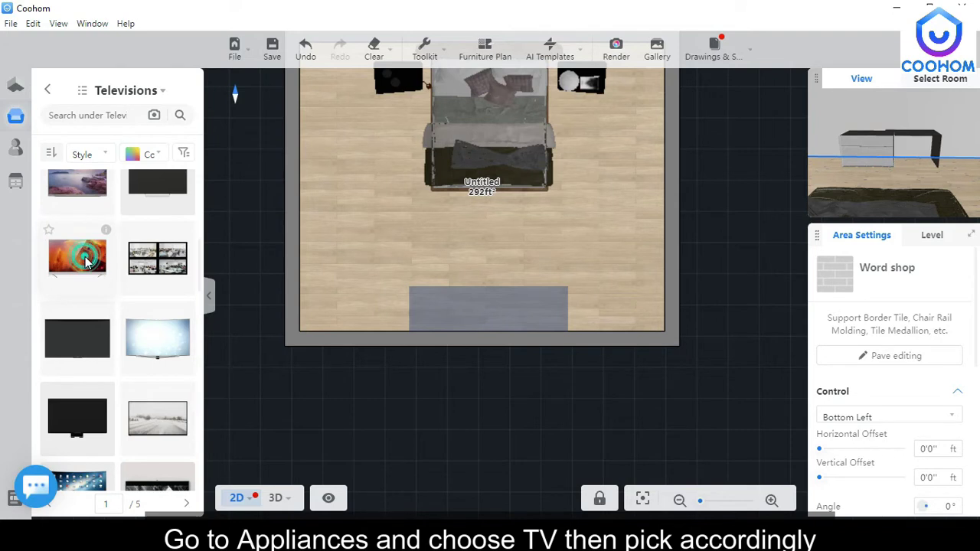
left_click(489, 318)
scroll(488, 316, "up", 2)
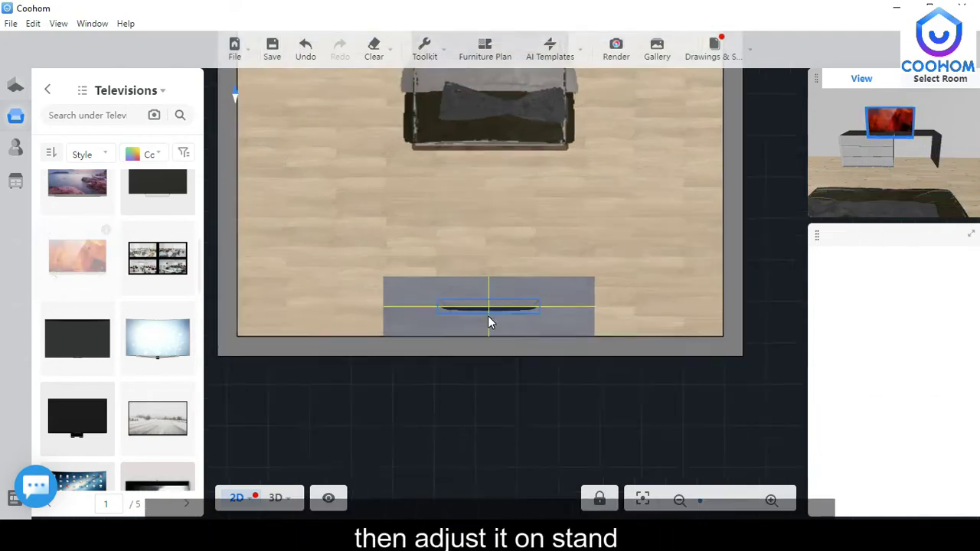
left_click(488, 316)
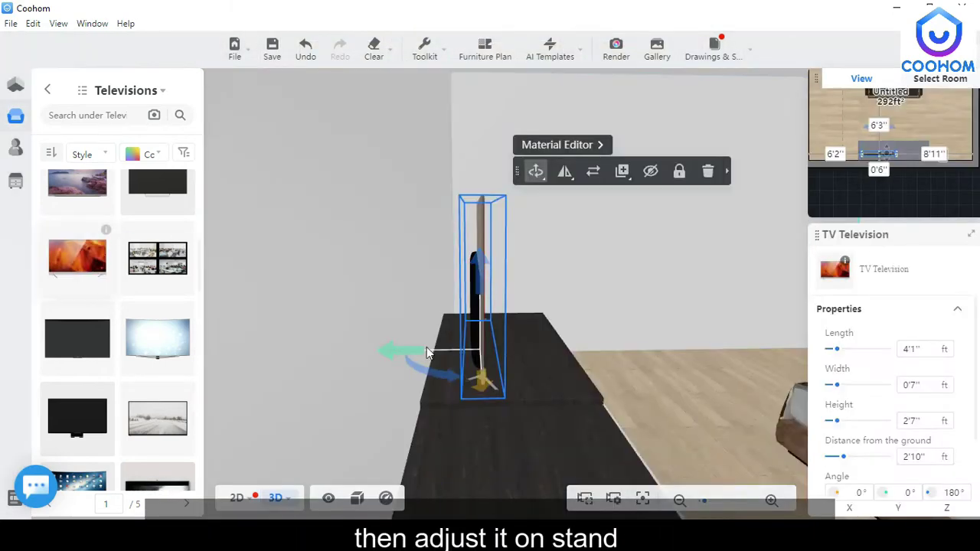
In 3D, move the television back toward the wall behind the TV desk and check its placement.
left_click_drag(427, 350, 396, 350)
left_click(396, 348)
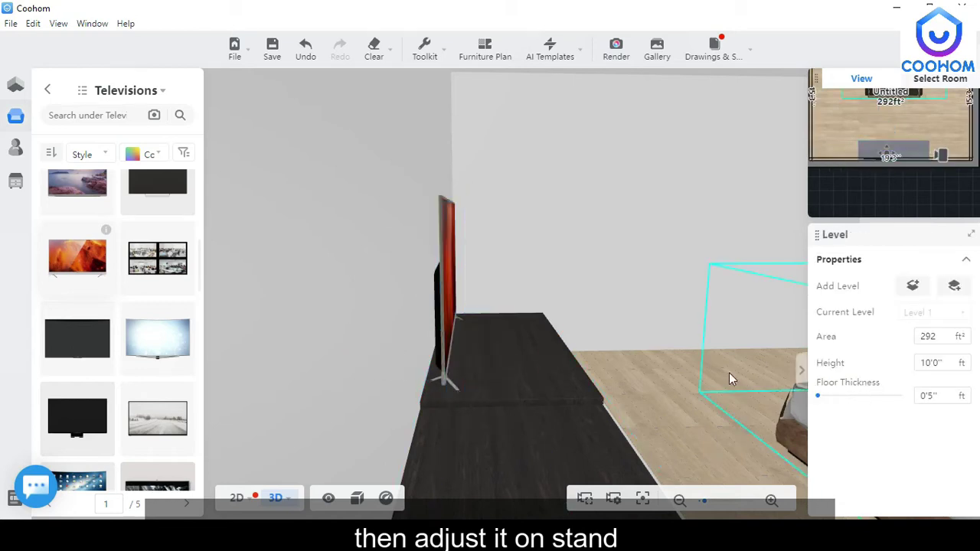
left_click(443, 259)
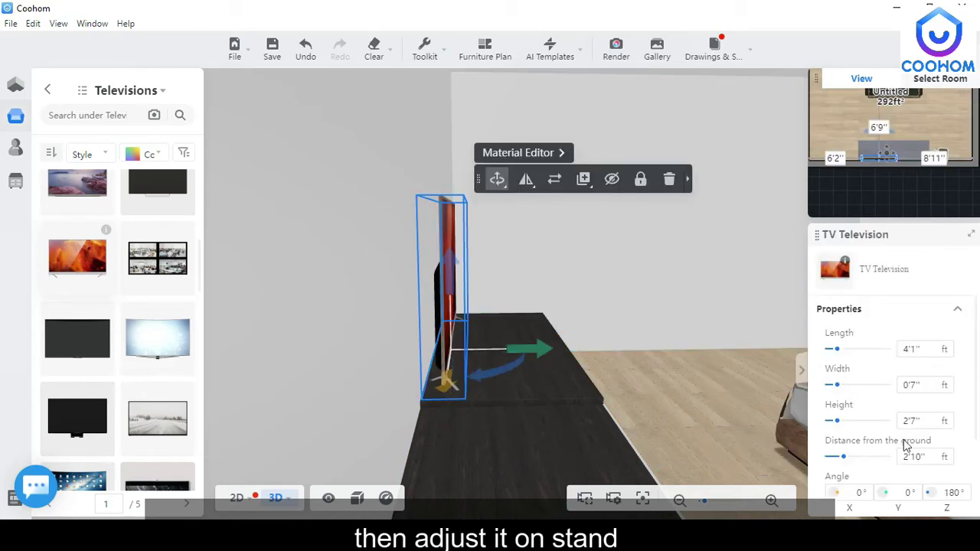
scroll(896, 436, "down", 2)
scroll(886, 427, "up", 2)
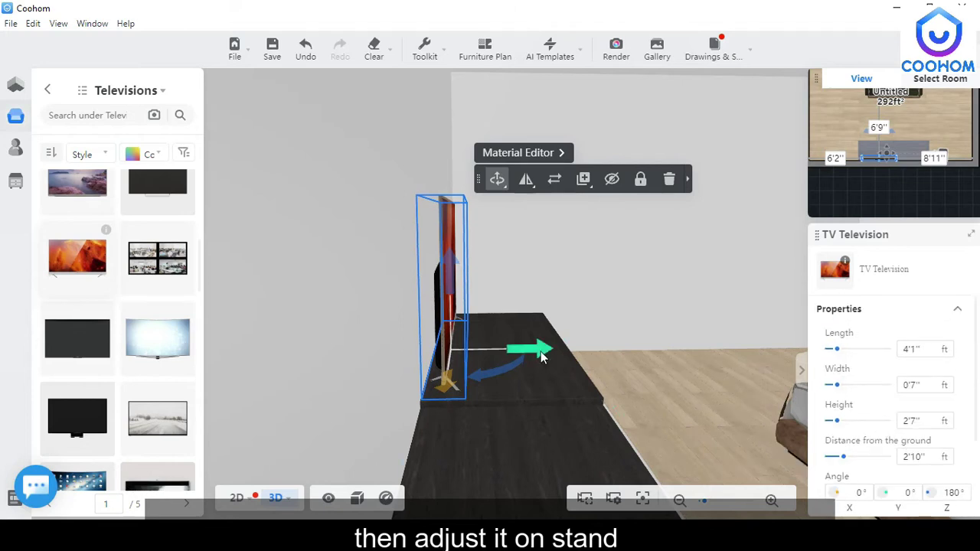
scroll(454, 305, "up", 4)
scroll(454, 307, "down", 1)
left_click_drag(505, 392, 559, 386)
left_click_drag(410, 394, 398, 394)
Place a single door in the left wall of the 2D plan, about 0'5" from the lower corner.
scroll(591, 339, "down", 2)
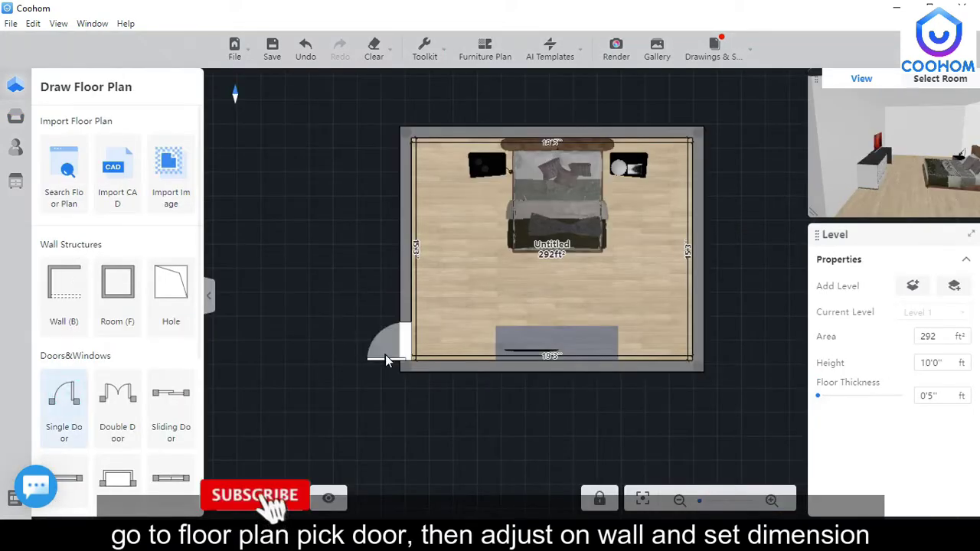
scroll(385, 360, "up", 3)
left_click(406, 340)
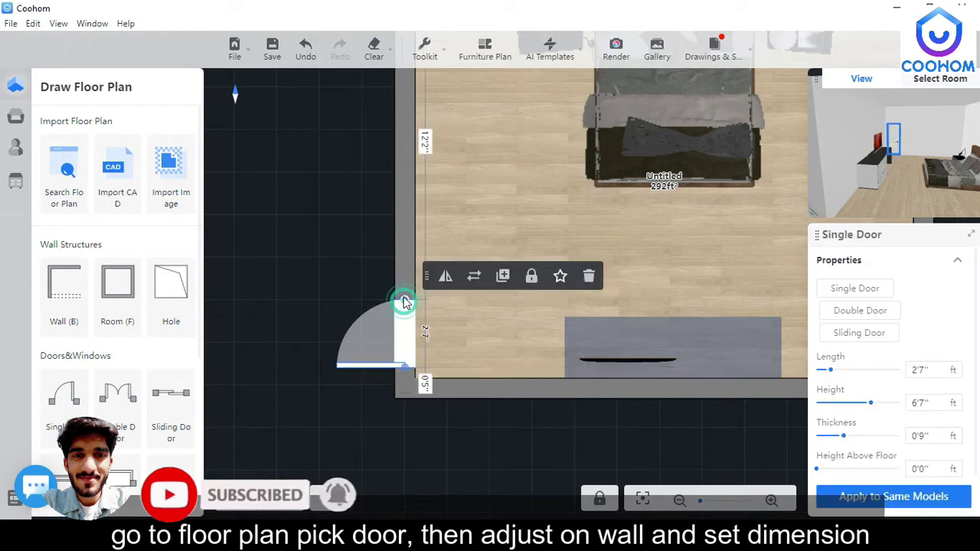
Widen the single door to 3'5" and try to shift it slightly along the left wall.
left_click_drag(405, 303, 402, 281)
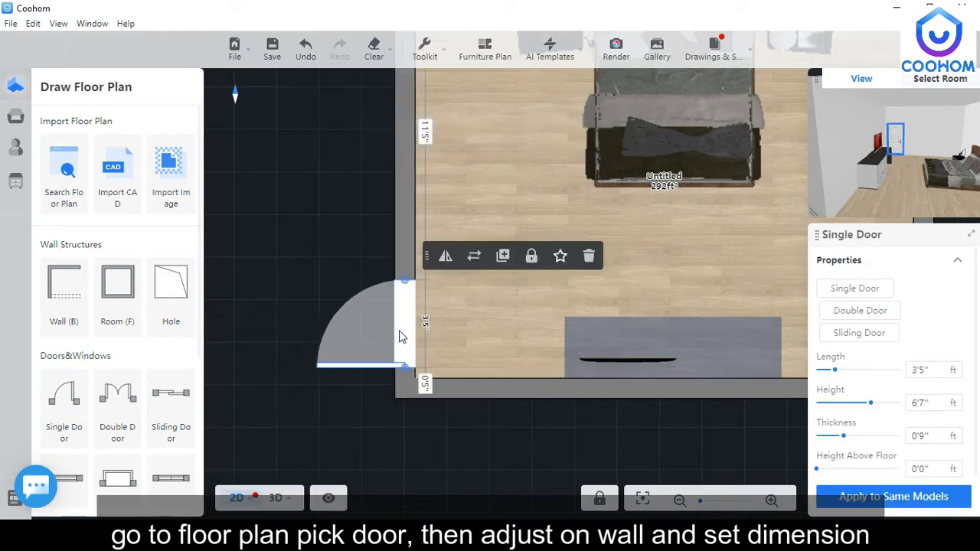
scroll(399, 330, "up", 3)
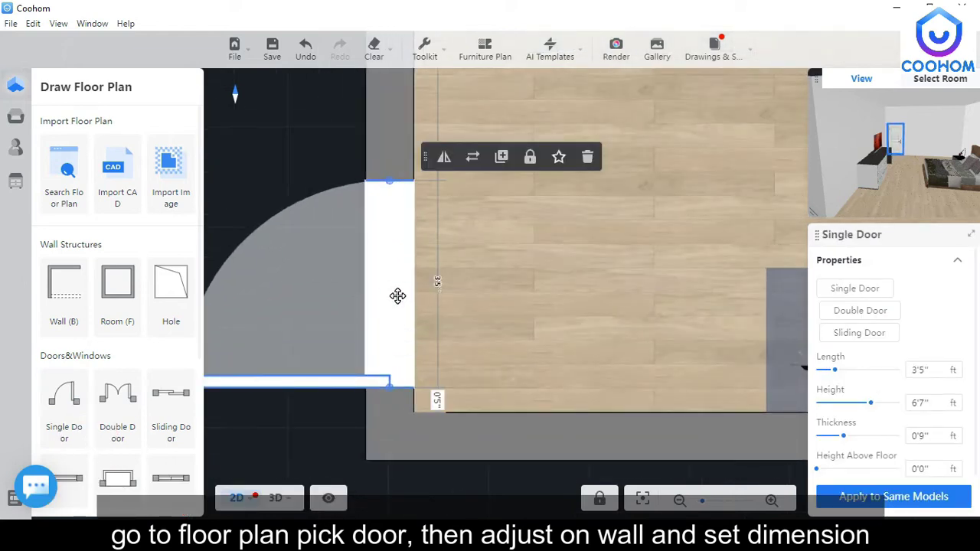
left_click_drag(397, 295, 398, 280)
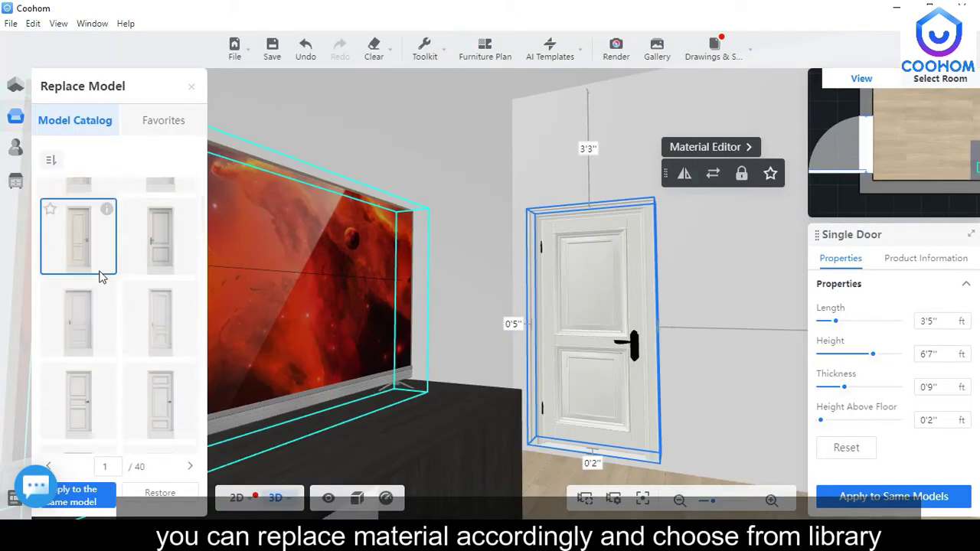
Try another panelled model for the single door, and replace it with the Langbiao wooden door PK75-02.
left_click(93, 277)
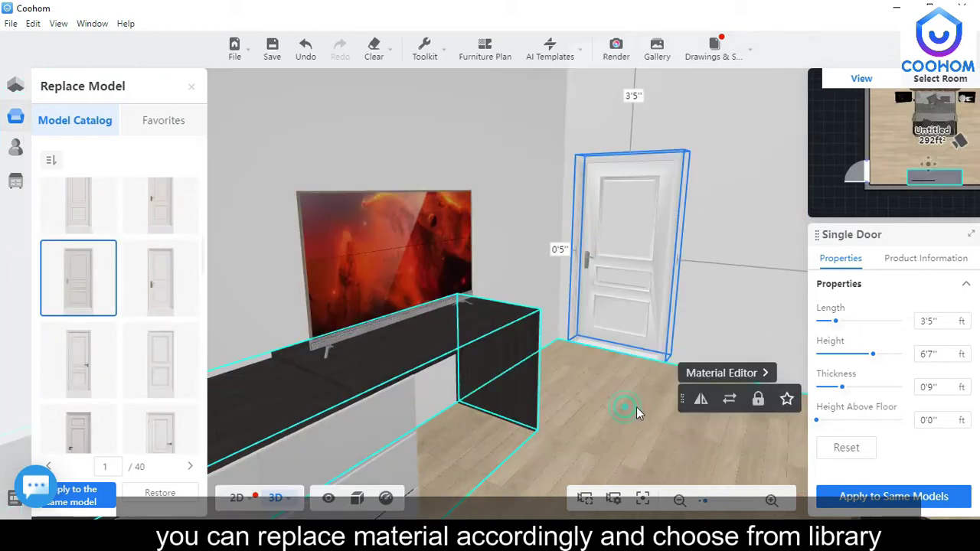
left_click_drag(636, 407, 592, 399)
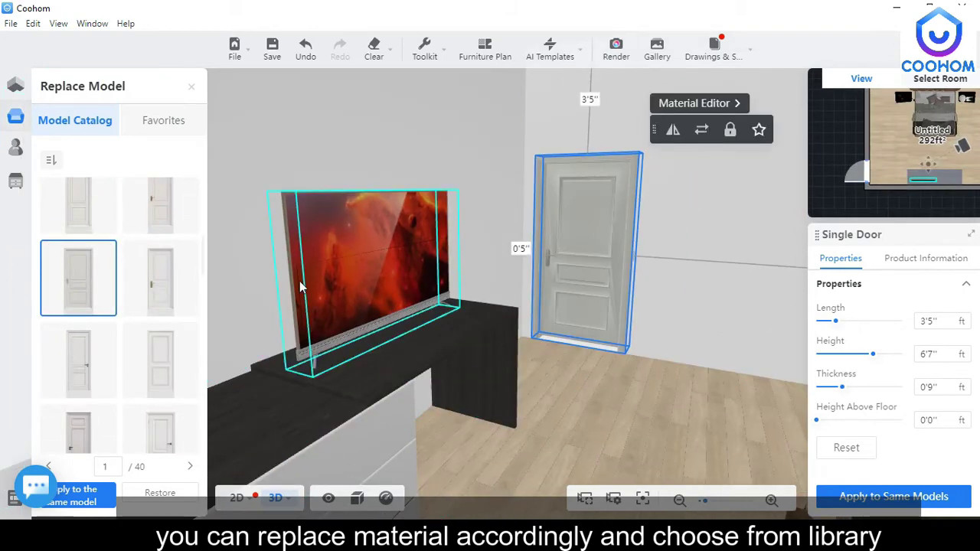
scroll(79, 236, "down", 1)
mouse_move(107, 217)
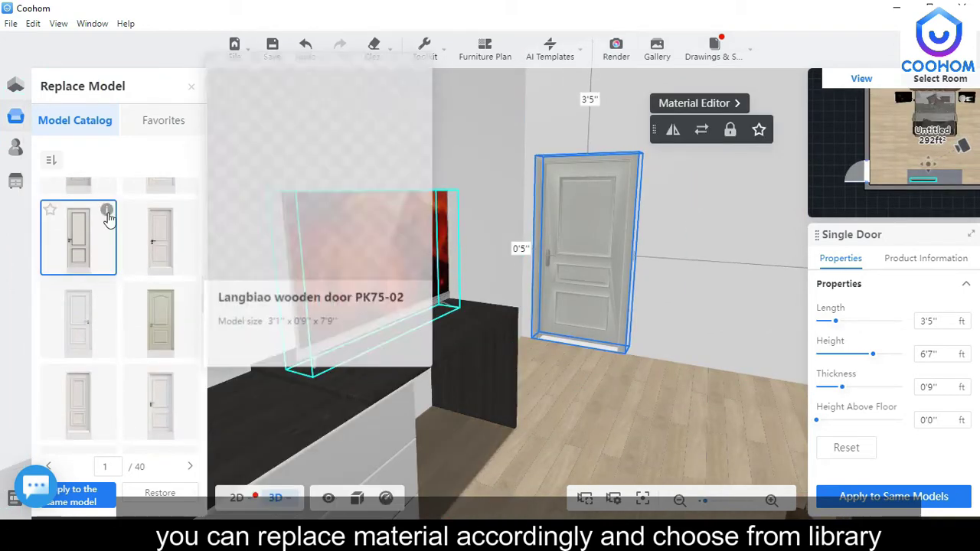
left_click(79, 234)
left_click(624, 407)
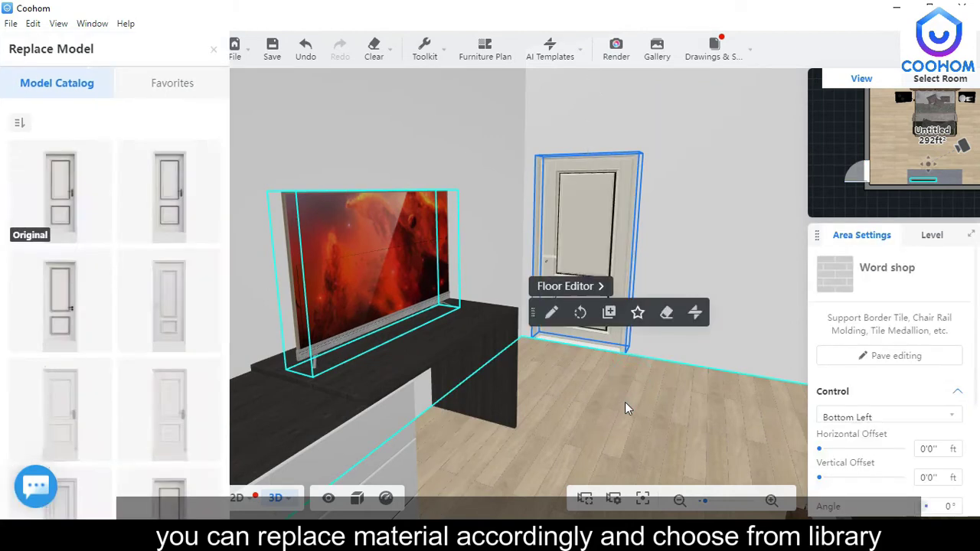
scroll(566, 346, "up", 1)
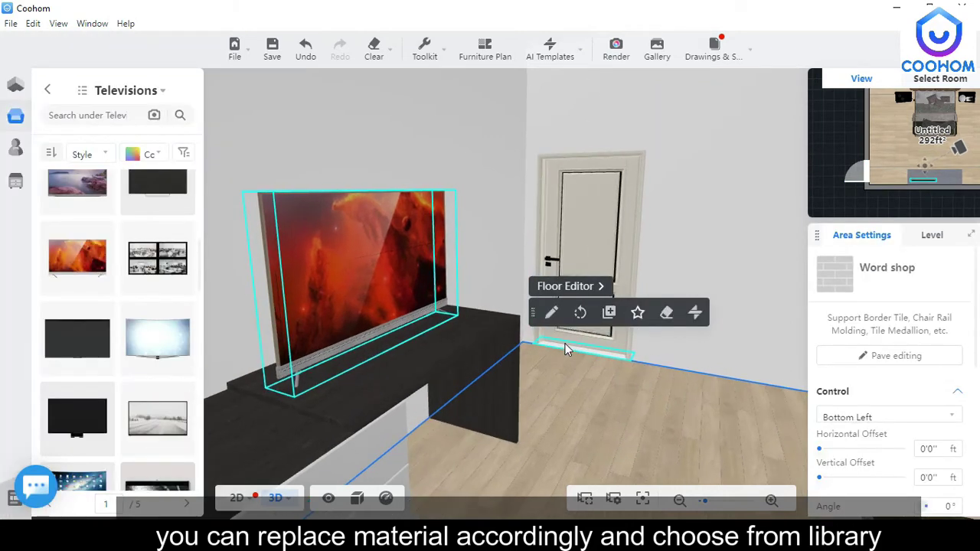
Flip the single door's swing in plan and 3D until it opens outside the room, hinged at its end away from the TV desk wall.
left_click(234, 497)
scroll(392, 387, "up", 2)
left_click(398, 369)
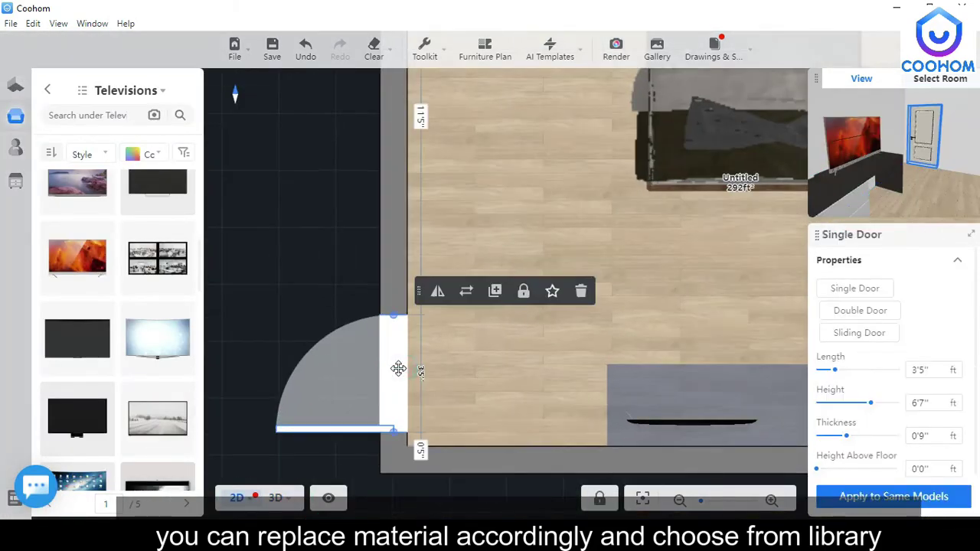
left_click(438, 295)
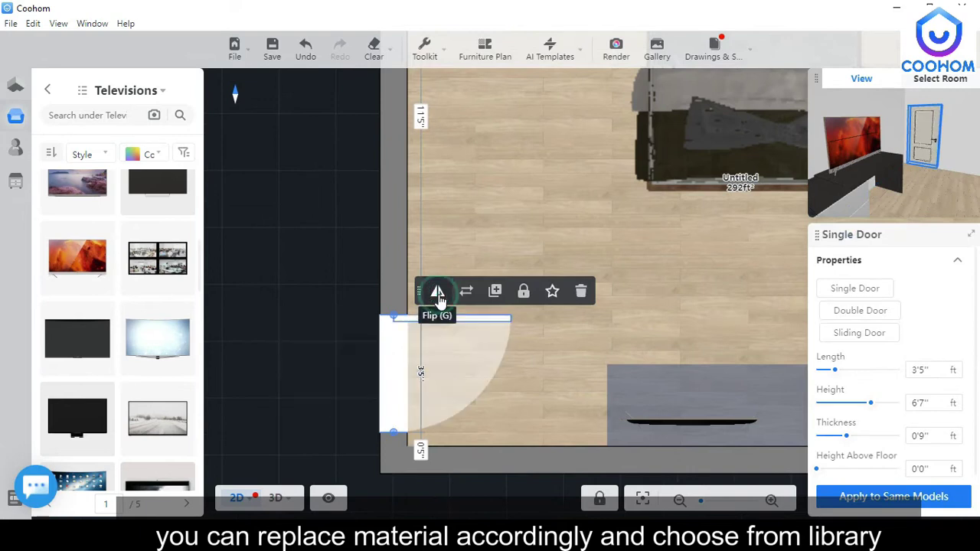
left_click(545, 357)
left_click(275, 497)
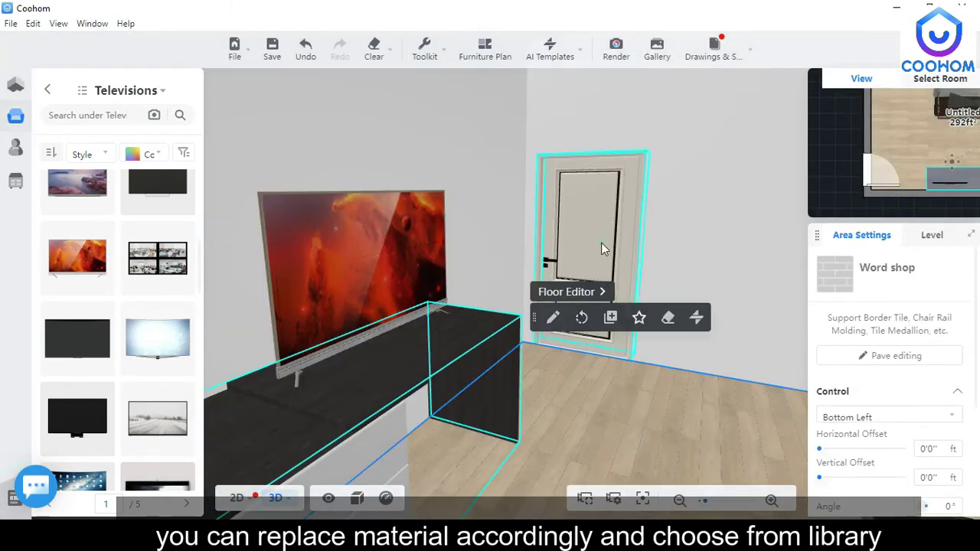
left_click(586, 322)
left_click(680, 128)
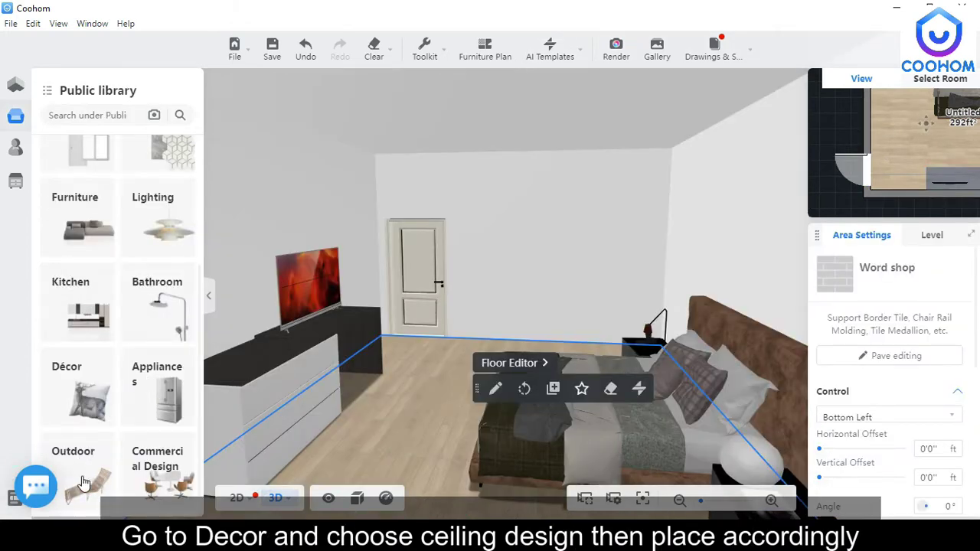
Place the rectangular frame model from the Construction category's Parametric Ceilings onto the bedroom ceiling.
left_click(79, 156)
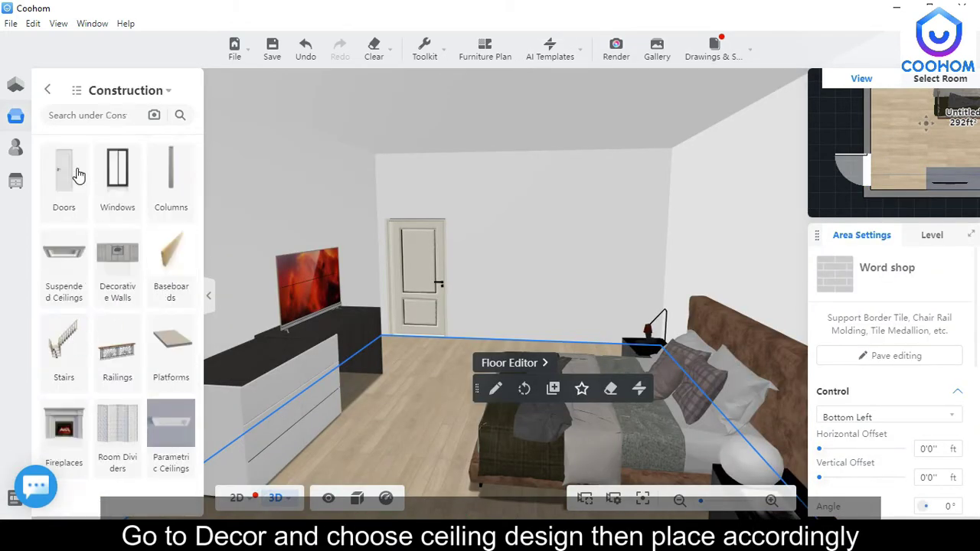
left_click(166, 426)
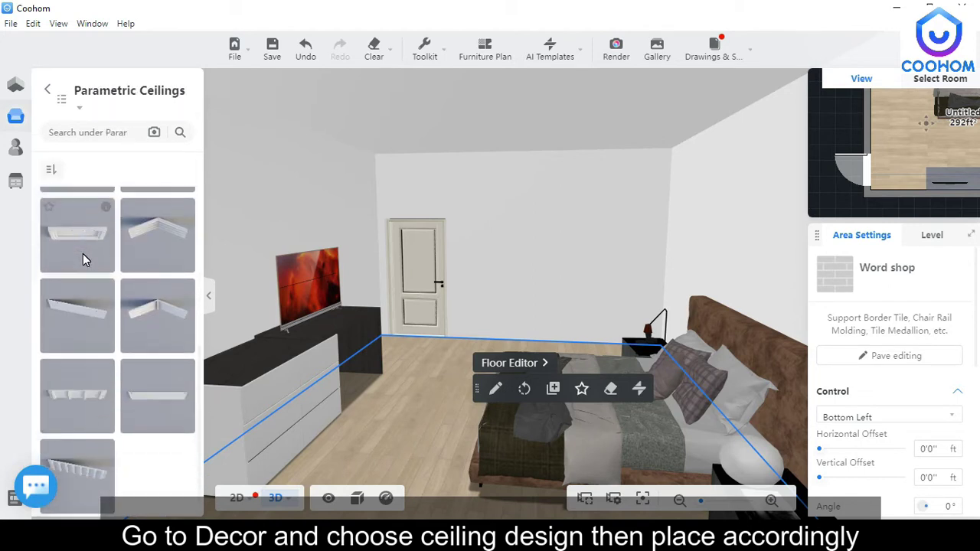
scroll(77, 320, "down", 3)
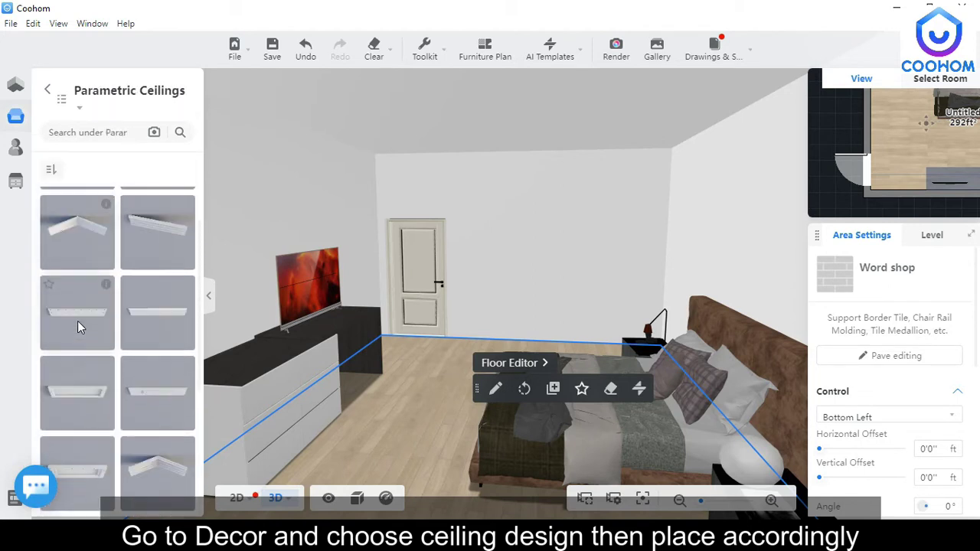
scroll(77, 321, "down", 3)
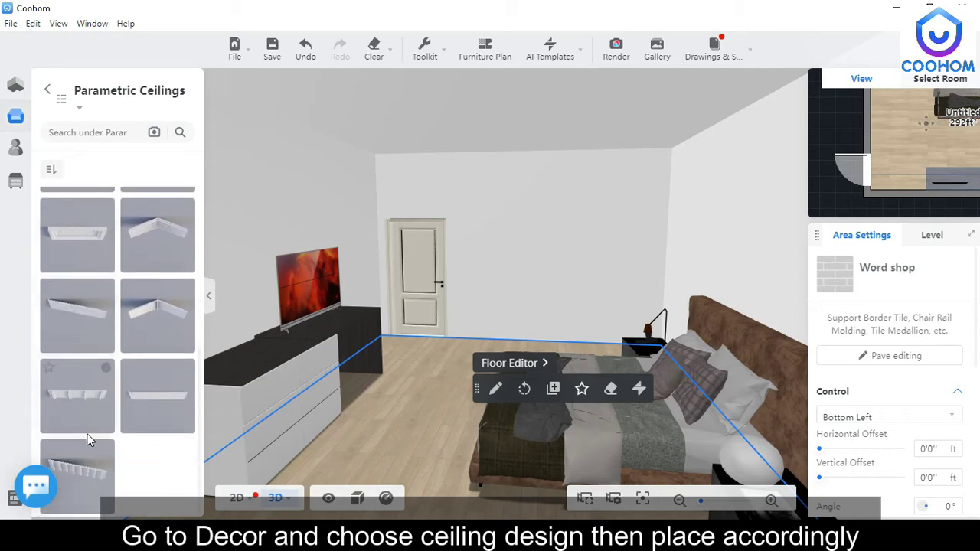
scroll(87, 433, "up", 6)
left_click_drag(176, 225, 178, 222)
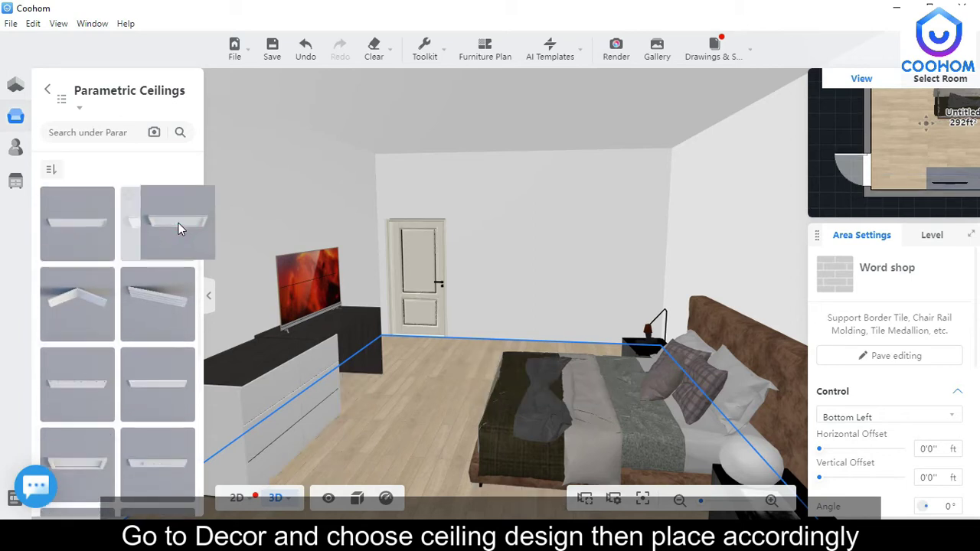
left_click(461, 134)
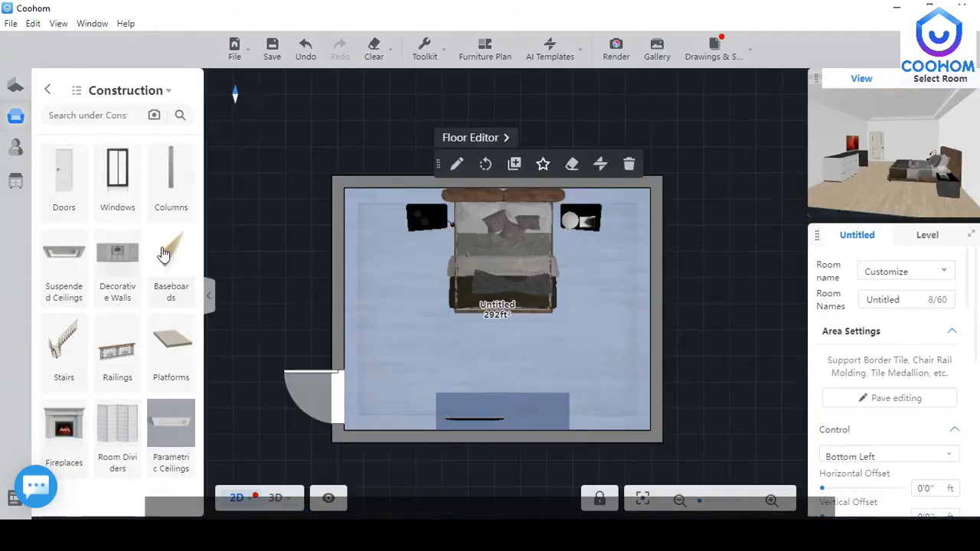
In the 2D plan, place the round white furred ceiling from Suspended Ceilings at the centre of the room.
left_click(62, 247)
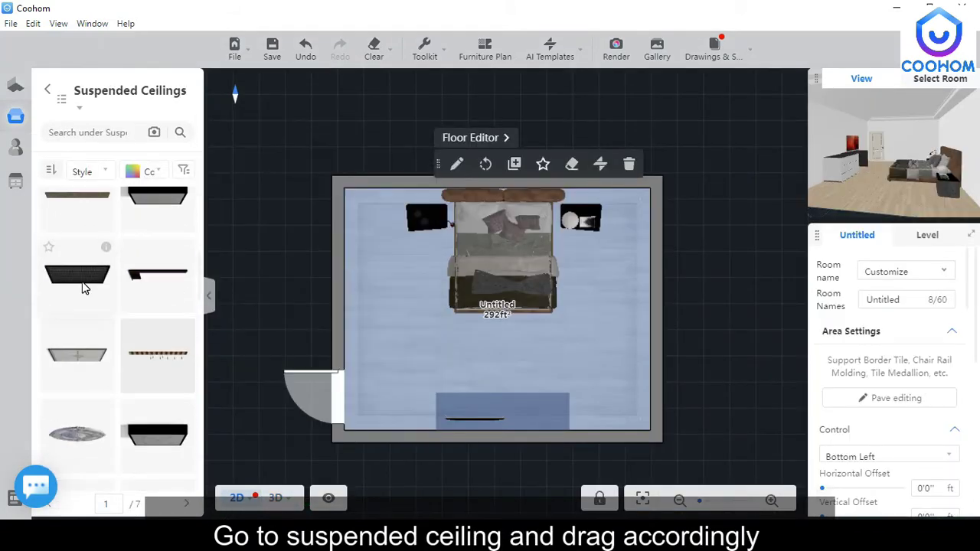
mouse_move(111, 199)
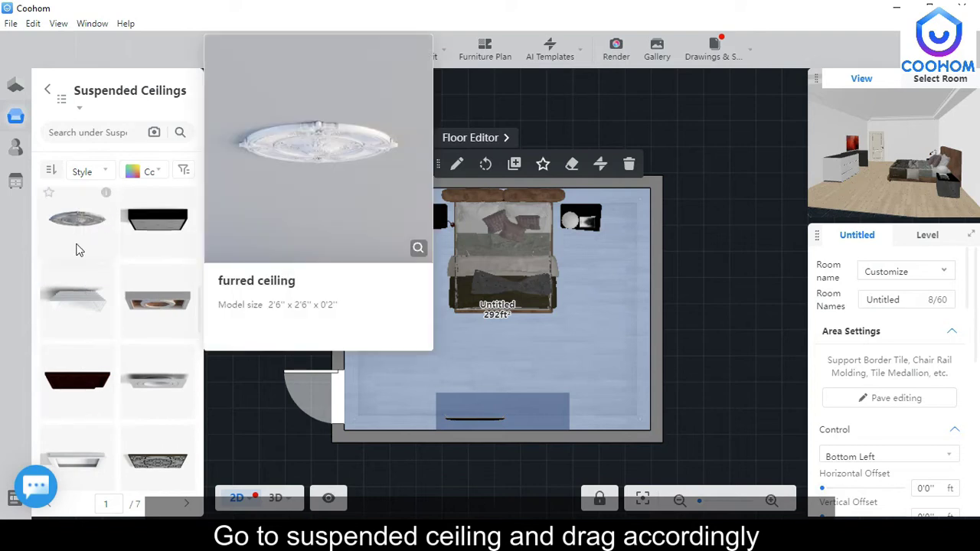
scroll(77, 252, "down", 5)
scroll(77, 252, "up", 5)
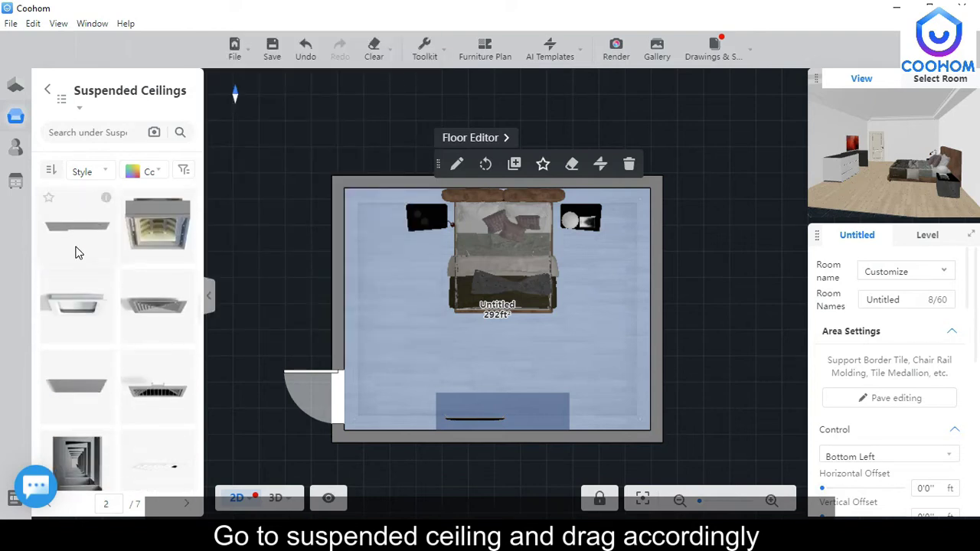
left_click_drag(187, 331, 354, 336)
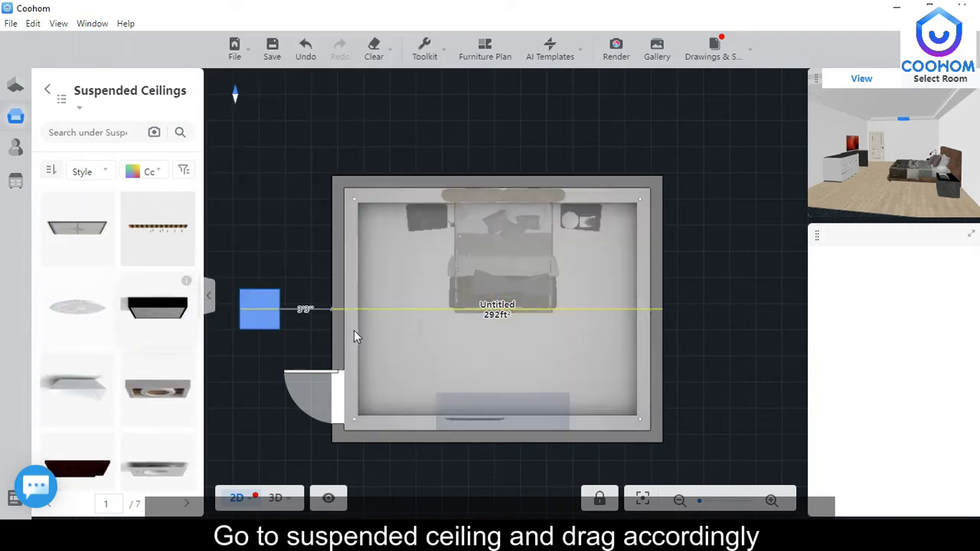
left_click_drag(510, 295, 497, 302)
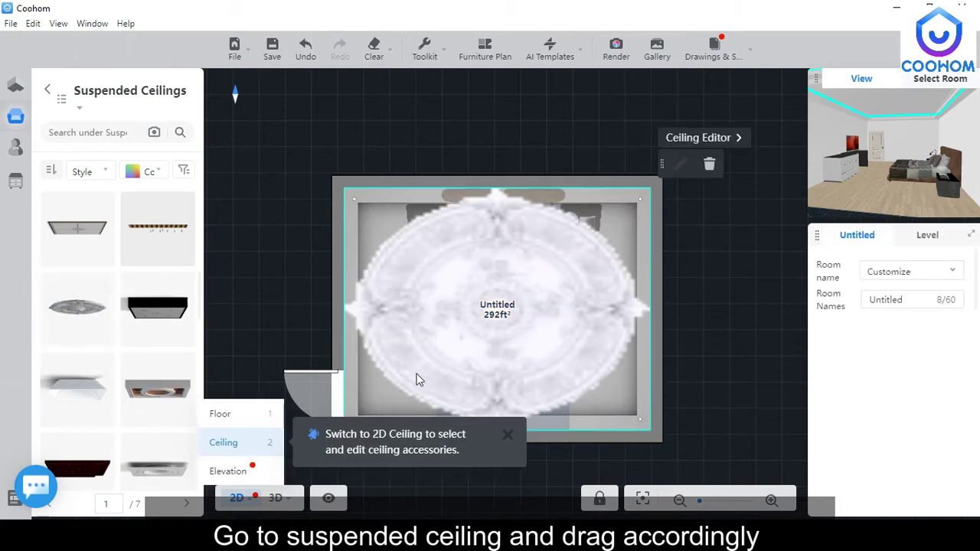
Shrink the furred ceiling to about 3'11" by 3'11" and centre it between the side walls.
left_click(479, 306)
left_click_drag(340, 191, 512, 299)
left_click_drag(422, 250, 488, 302)
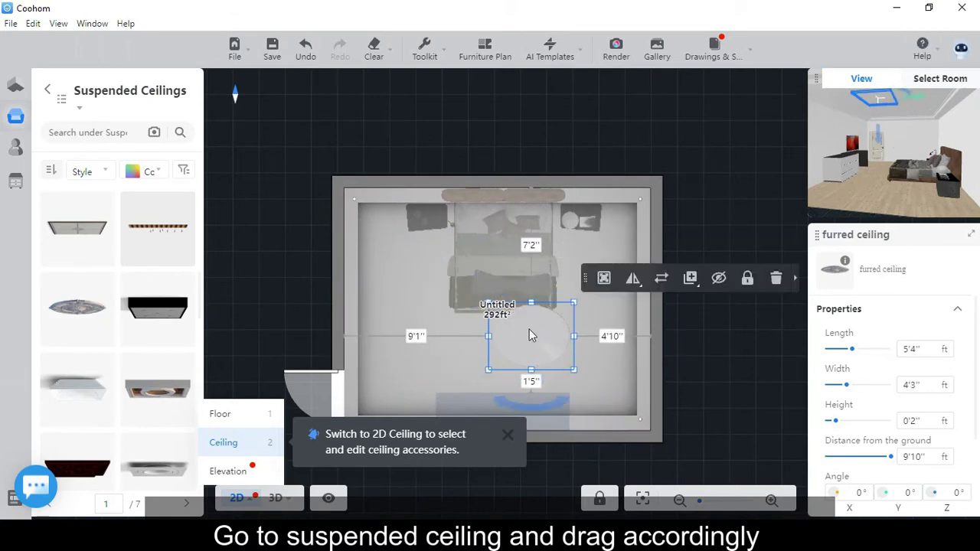
left_click_drag(529, 331, 491, 292)
In 3D, try the European round light plate in place of the furred ceiling, and replace it with the round black-rimmed Ceiling light.
left_click(274, 498)
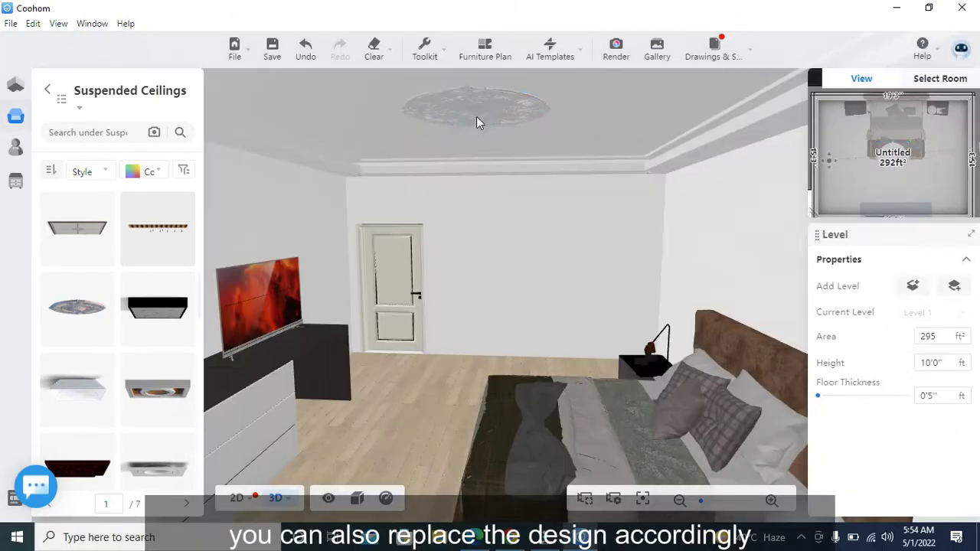
left_click(476, 119)
left_click(679, 125)
mouse_move(93, 300)
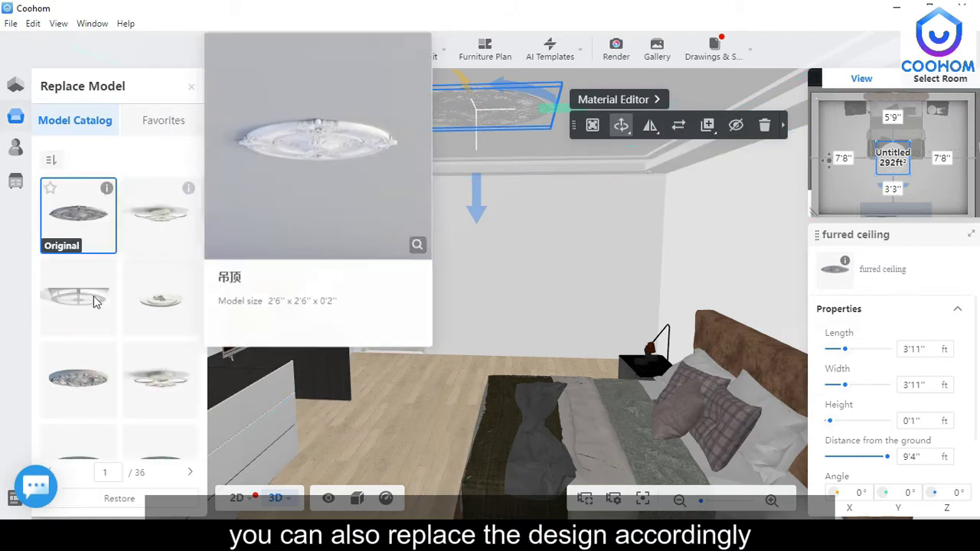
left_click(78, 376)
scroll(122, 337, "down", 5)
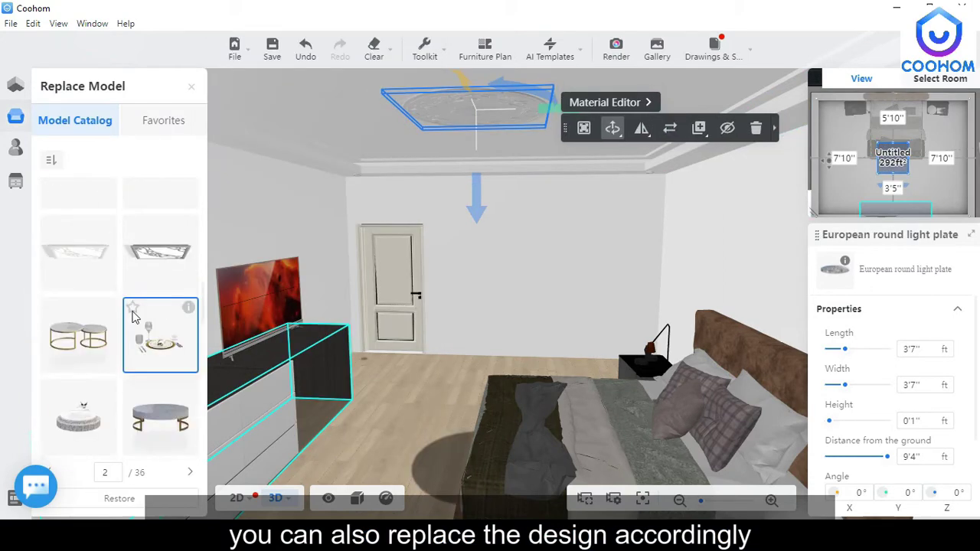
scroll(133, 316, "down", 5)
scroll(98, 320, "up", 5)
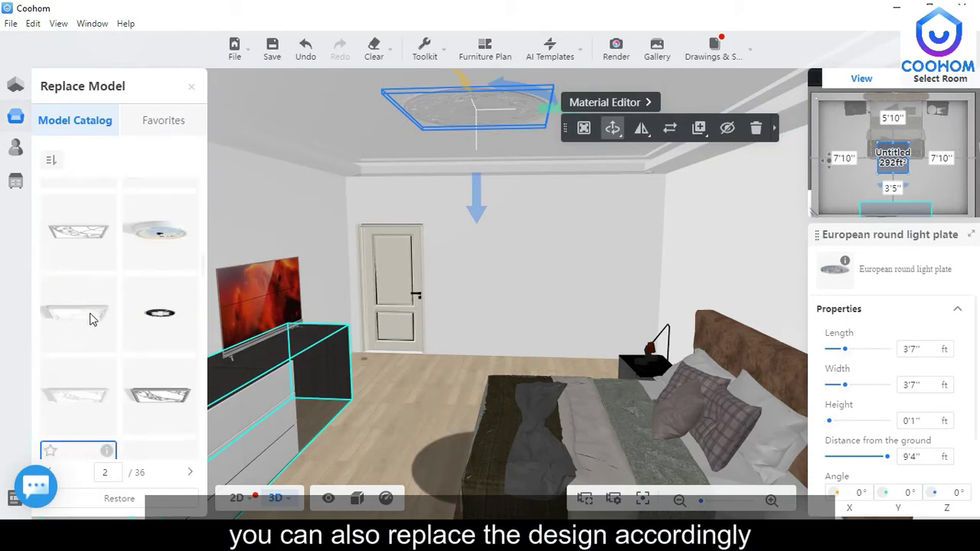
left_click(85, 276)
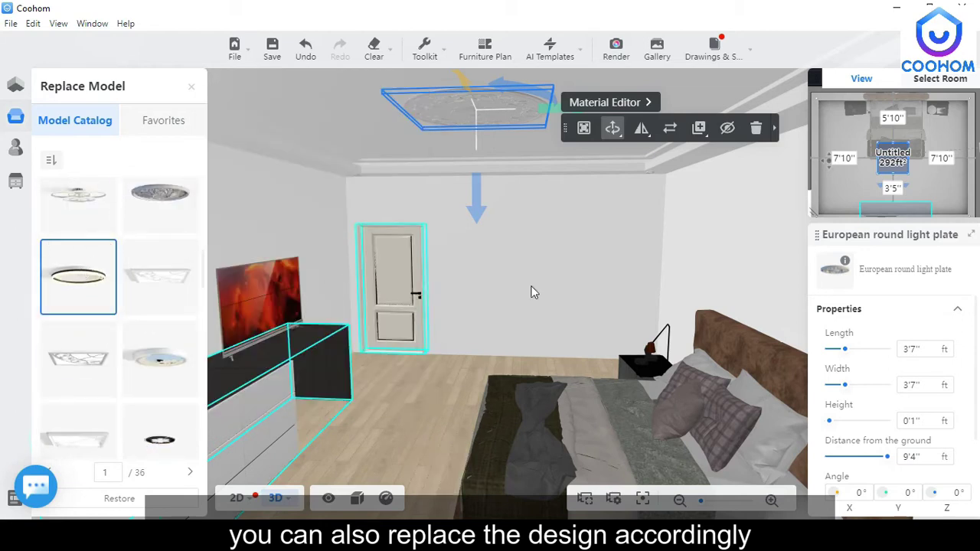
left_click_drag(488, 295, 504, 287)
scroll(526, 155, "down", 5)
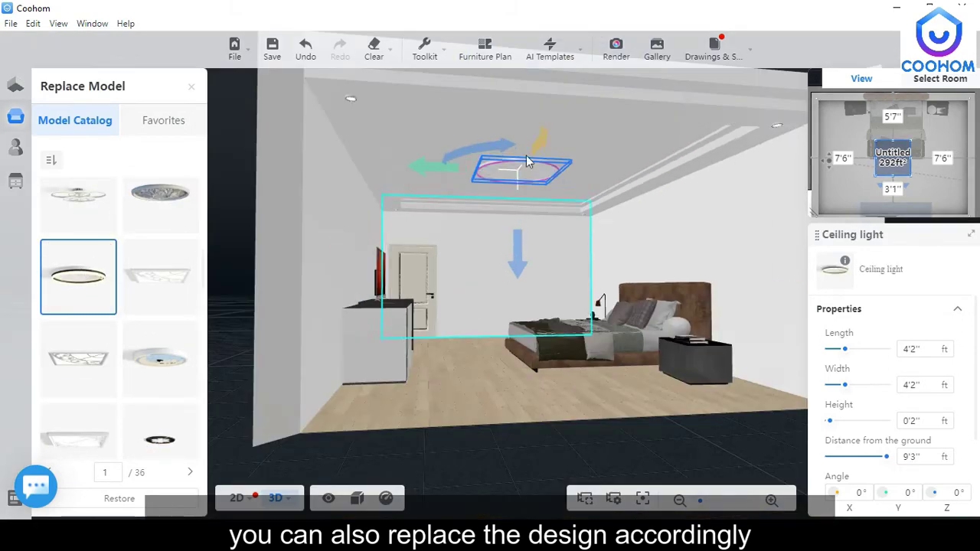
scroll(535, 126, "up", 4)
scroll(547, 206, "down", 2)
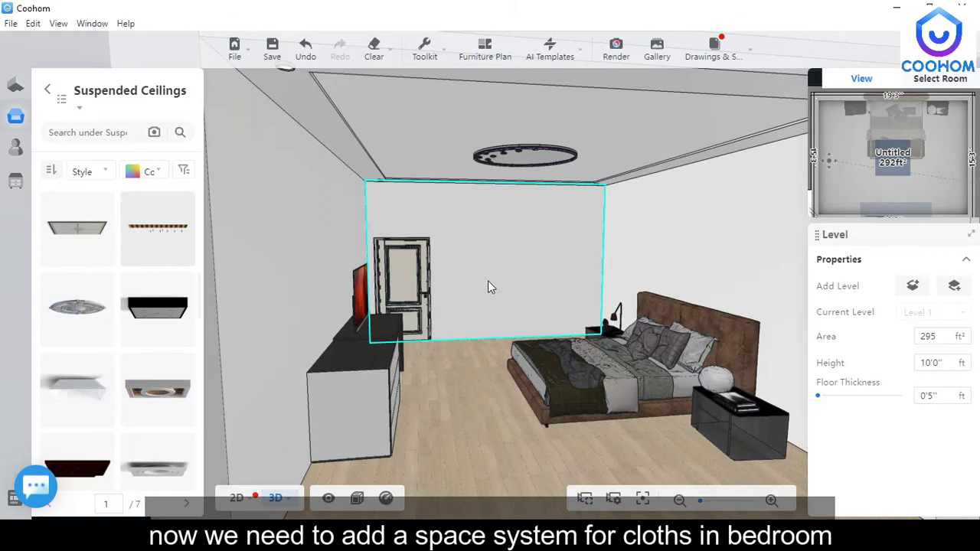
Leave the Suspended Ceilings category and open the Custom Furniture environment for adding clothes storage.
scroll(429, 397, "down", 3)
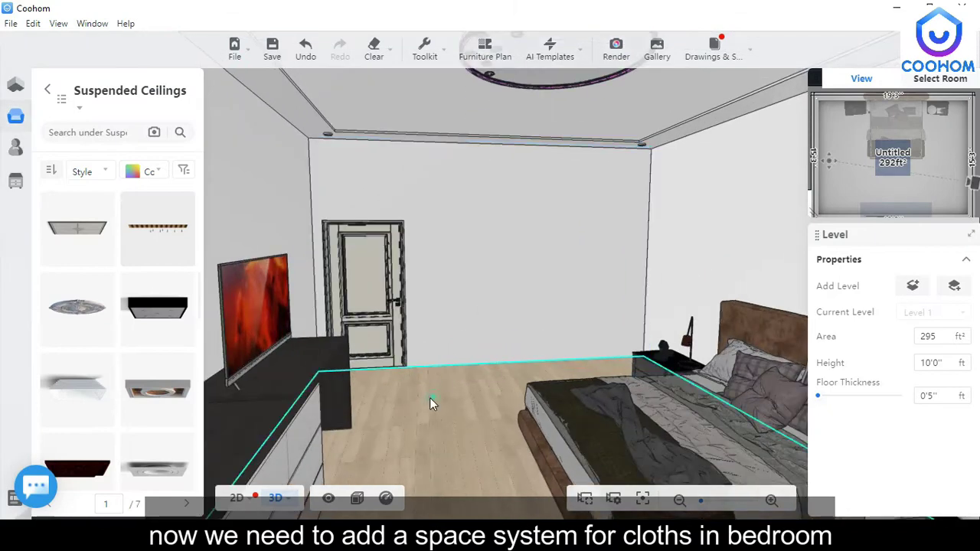
left_click_drag(429, 397, 331, 328)
left_click(53, 102)
left_click(44, 89)
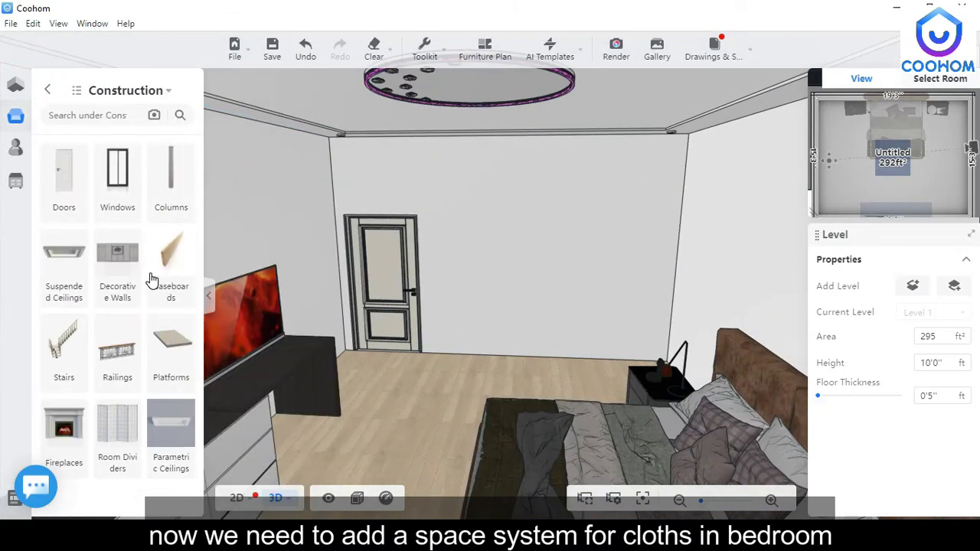
left_click(43, 90)
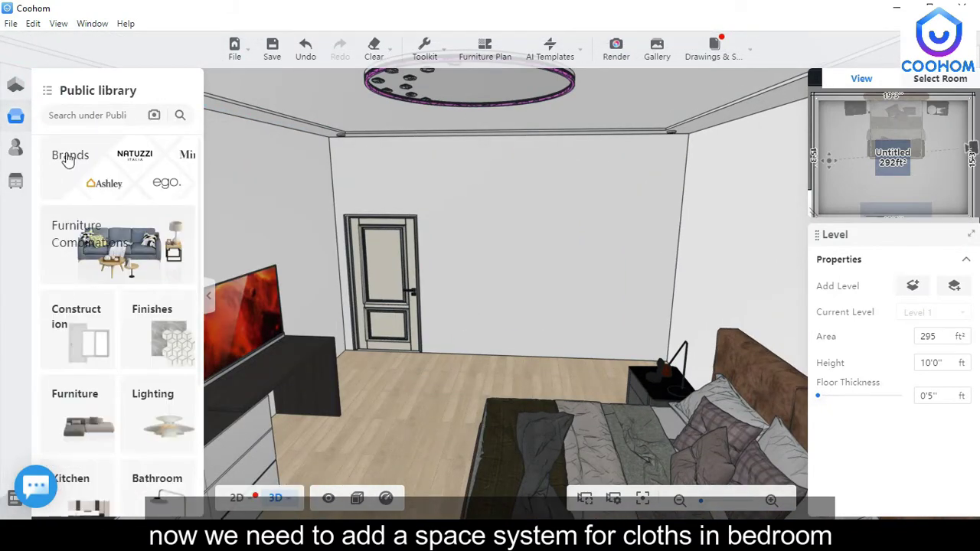
left_click(58, 187)
left_click(81, 241)
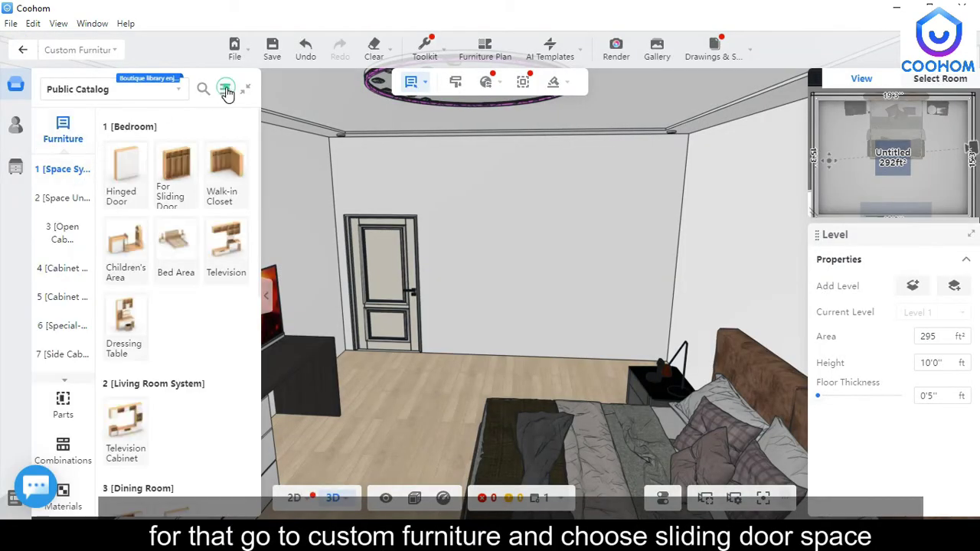
Expand the Public Catalog of custom furniture and show the Hinged Door systems of the Bedroom category.
left_click(226, 89)
left_click(90, 153)
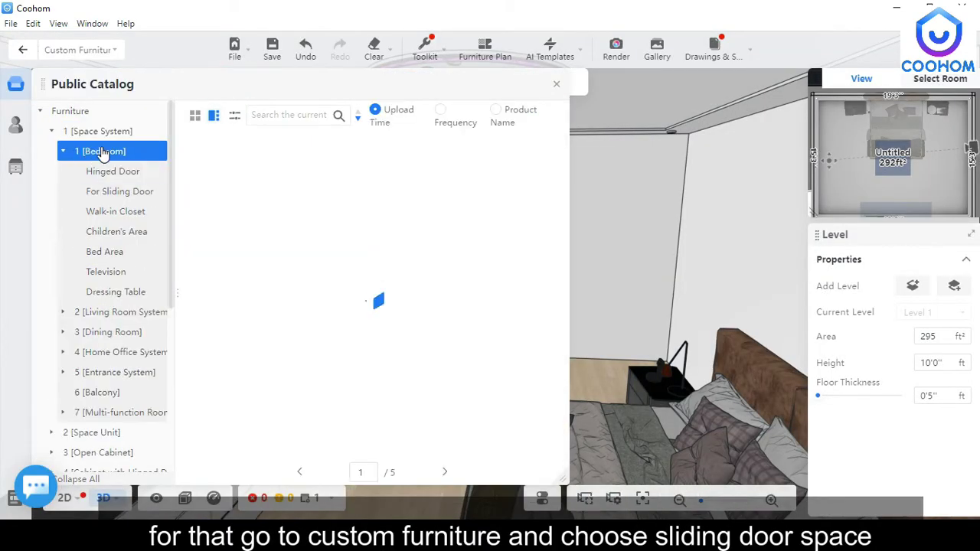
scroll(208, 228, "down", 7)
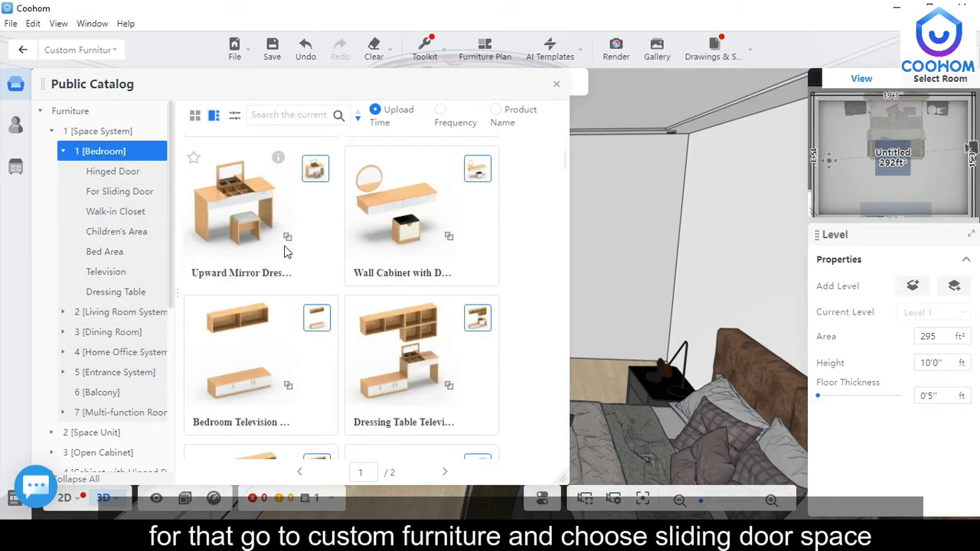
left_click(100, 173)
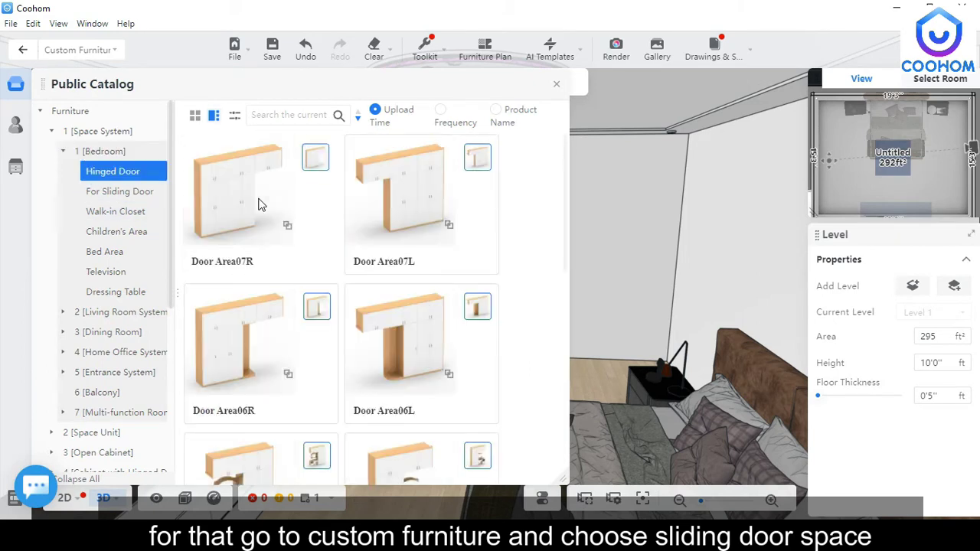
Place the Door Area03R wardrobe along the wall beside the door and close the expanded catalog.
scroll(314, 306, "down", 3)
scroll(319, 311, "up", 3)
scroll(321, 311, "down", 9)
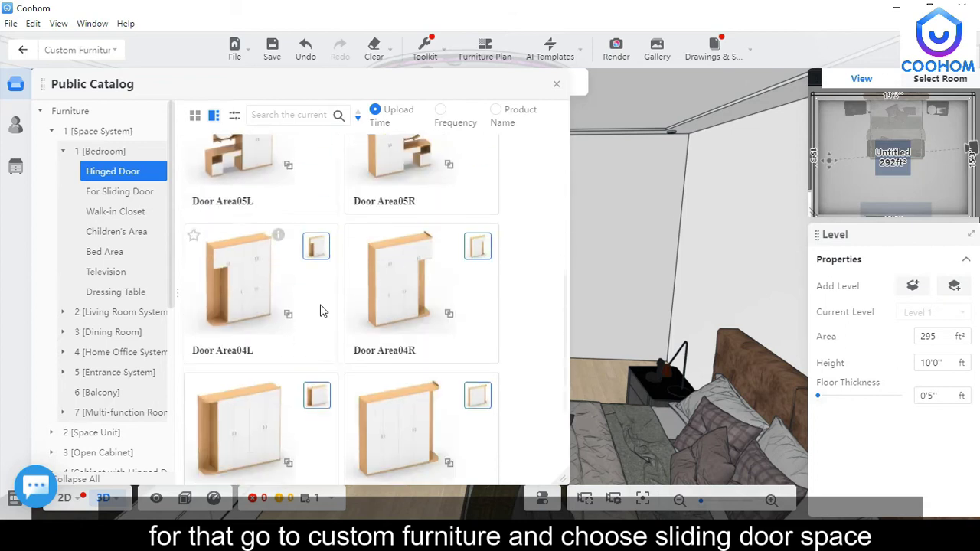
scroll(392, 243, "up", 8)
scroll(392, 276, "down", 7)
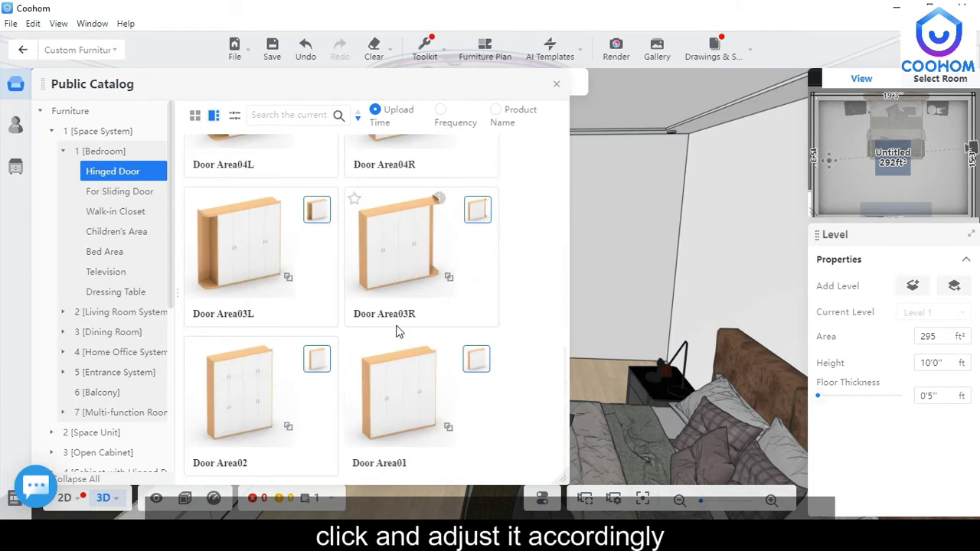
left_click(408, 245)
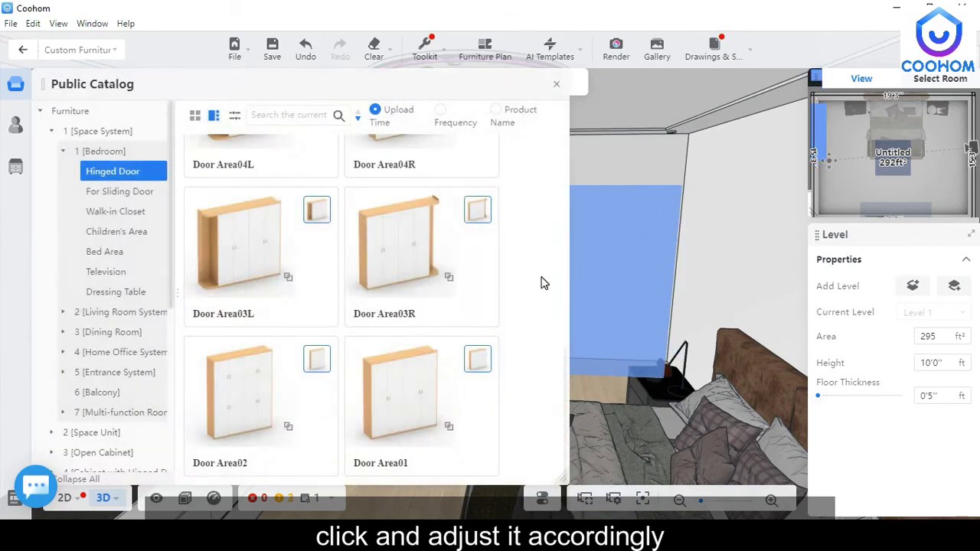
left_click(557, 83)
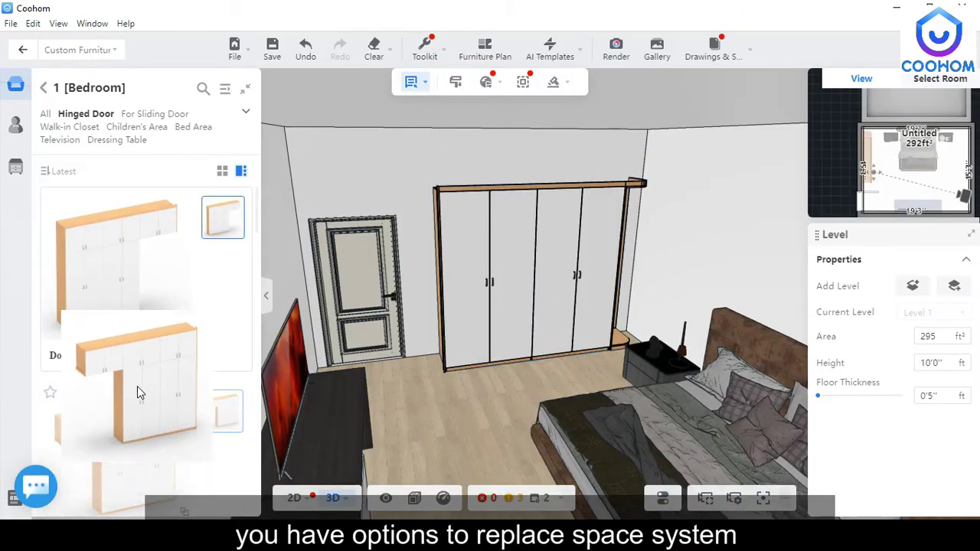
Add the Door Area04L wardrobe from the Hinged Door systems to the room and delete the Door Area03R wardrobe.
scroll(141, 383, "down", 3)
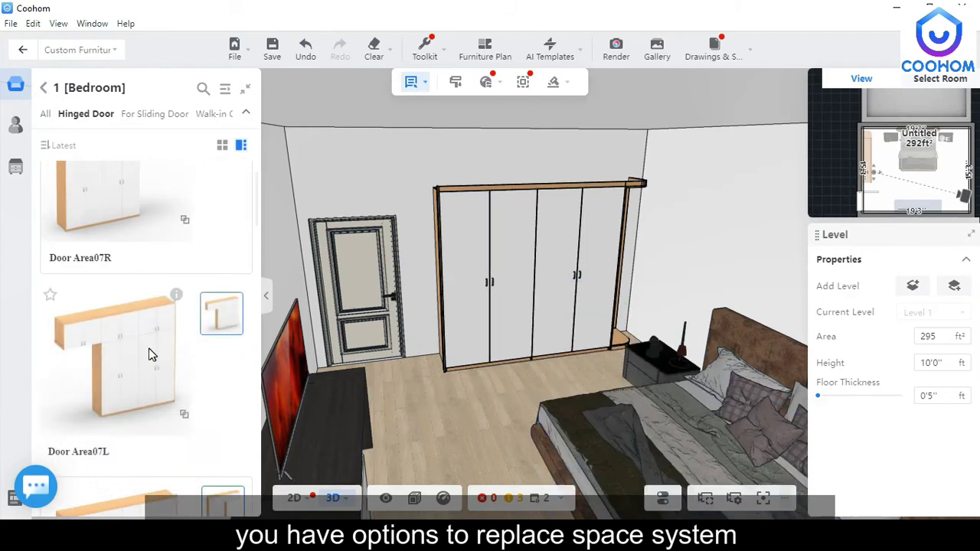
scroll(151, 355, "down", 10)
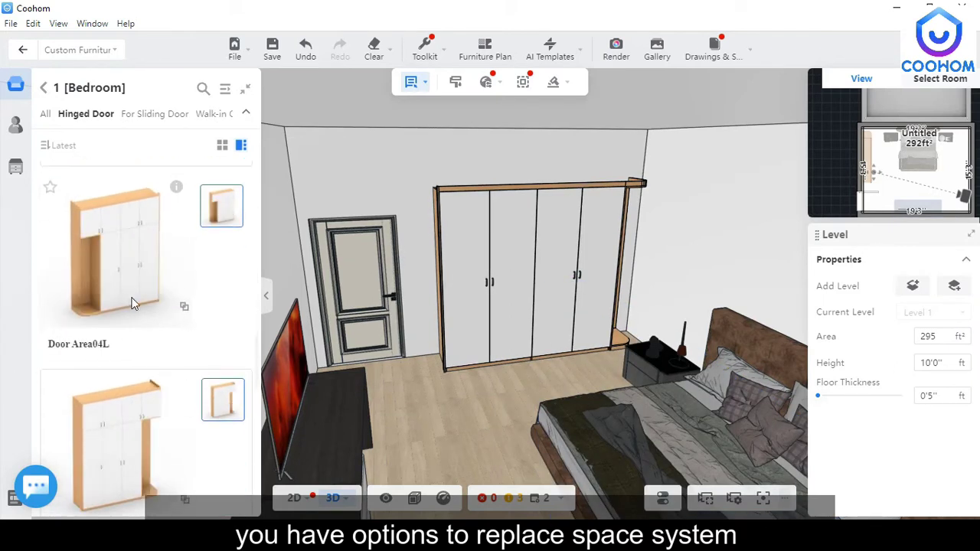
left_click(582, 287)
left_click_drag(118, 247, 441, 371)
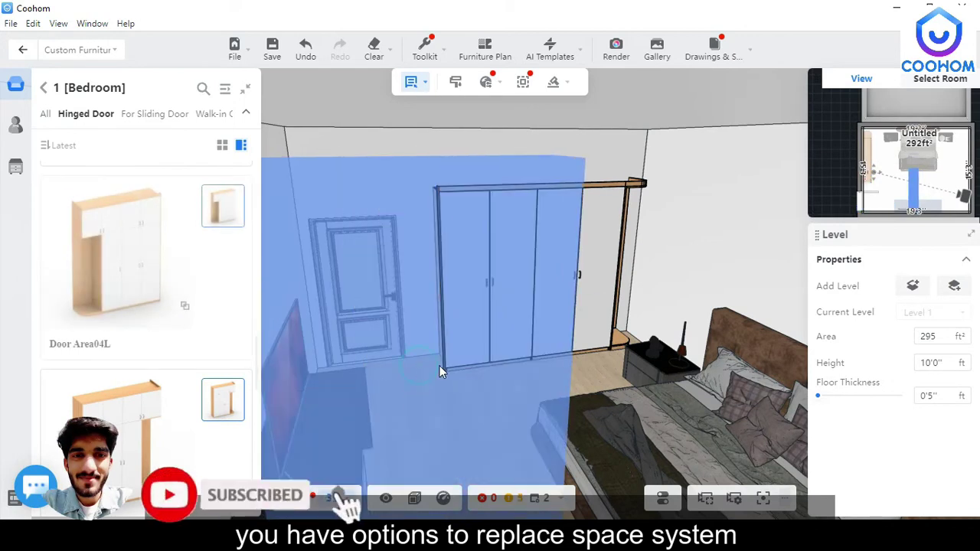
left_click(617, 239)
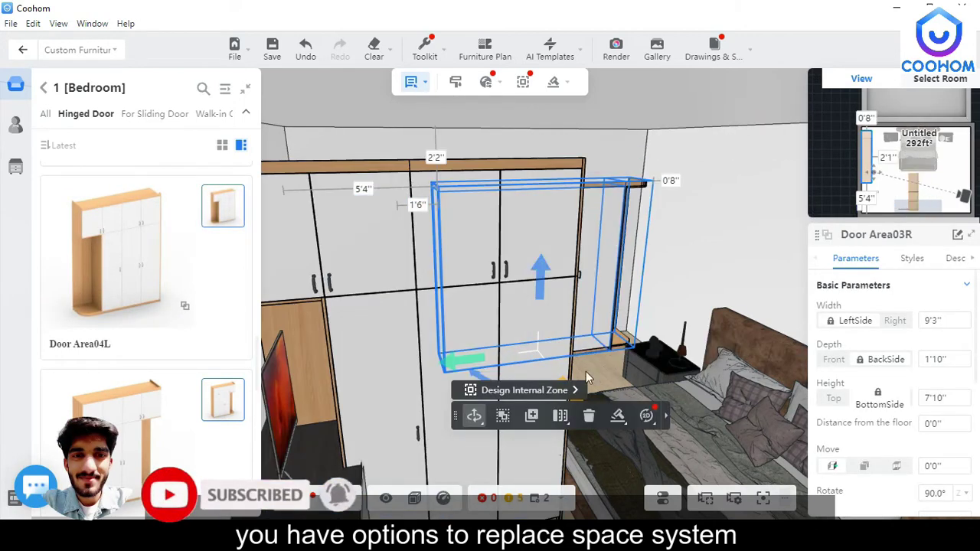
left_click(587, 414)
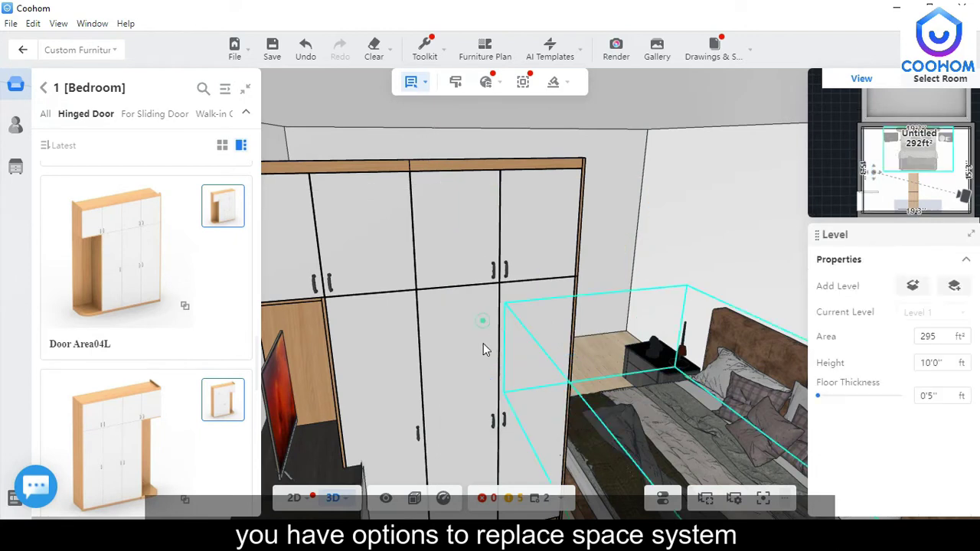
Move the Door Area04L wardrobe against the door wall, into the corner beside the bed.
left_click(422, 369)
scroll(424, 366, "down", 5)
left_click_drag(456, 351, 564, 247)
scroll(597, 206, "up", 5)
right_click_drag(584, 162, 567, 352)
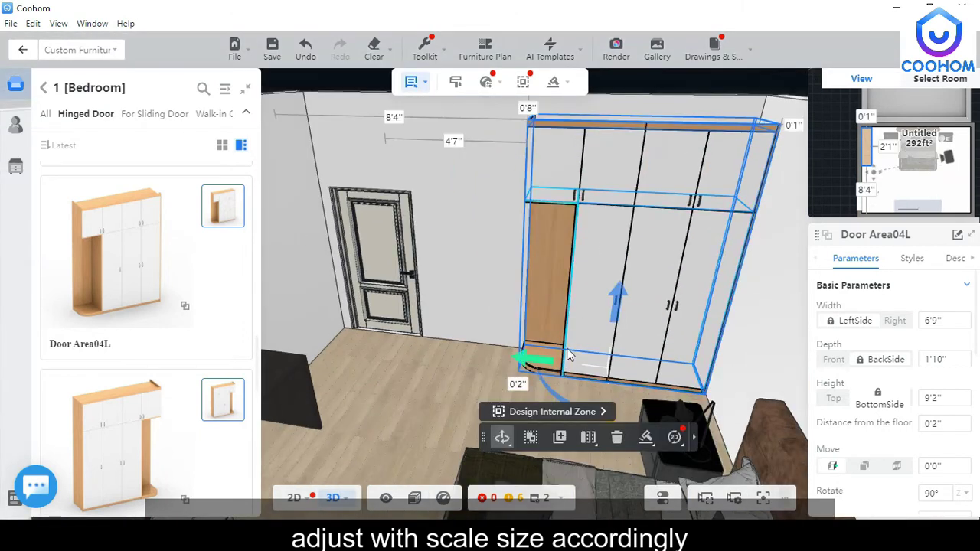
mouse_move(580, 187)
right_mouse_down()
mouse_move(527, 173)
mouse_move(578, 189)
right_mouse_up()
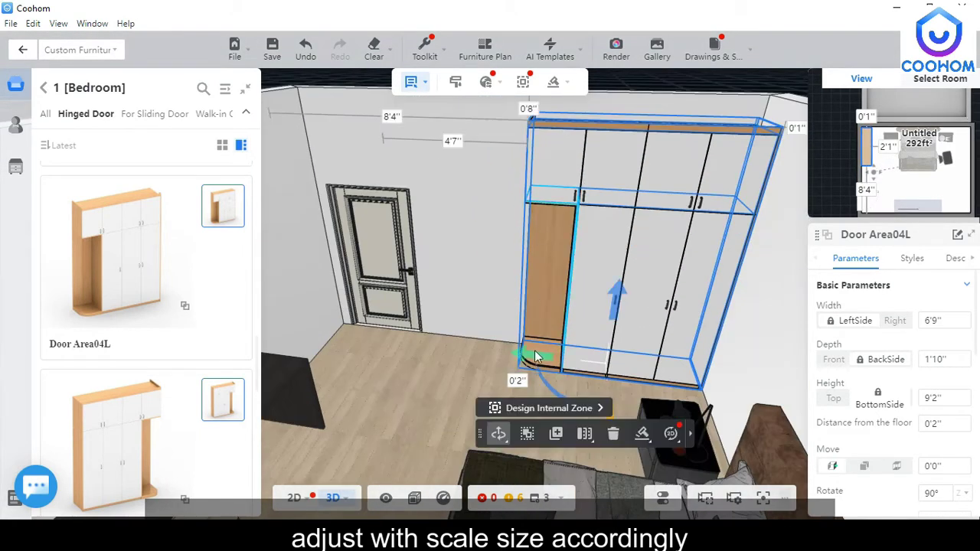
Scale the Door Area04L wardrobe to about 9'8" wide so that it extends towards the door and the corner.
right_click_drag(498, 353, 550, 352)
left_click(494, 420)
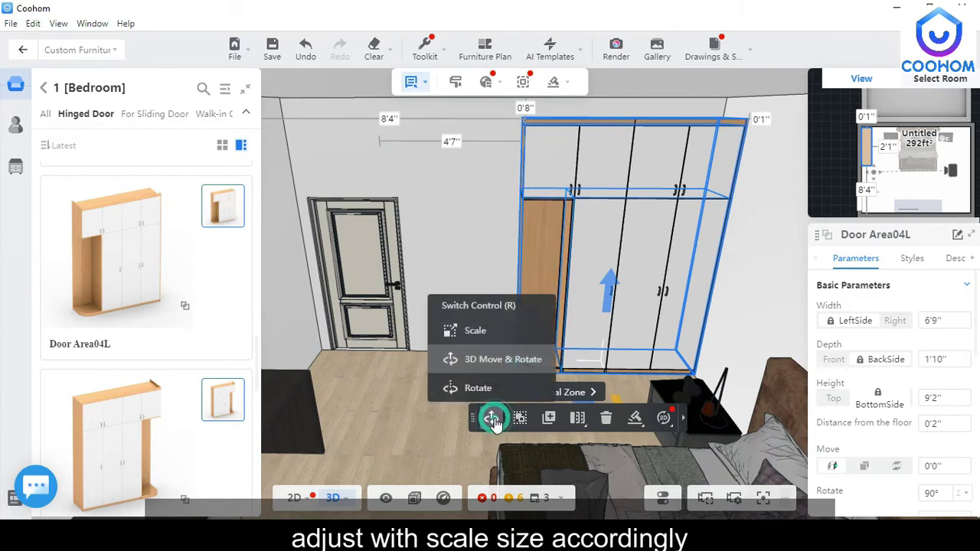
left_click(488, 334)
left_click_drag(504, 253, 429, 254)
right_click_drag(728, 257, 707, 263)
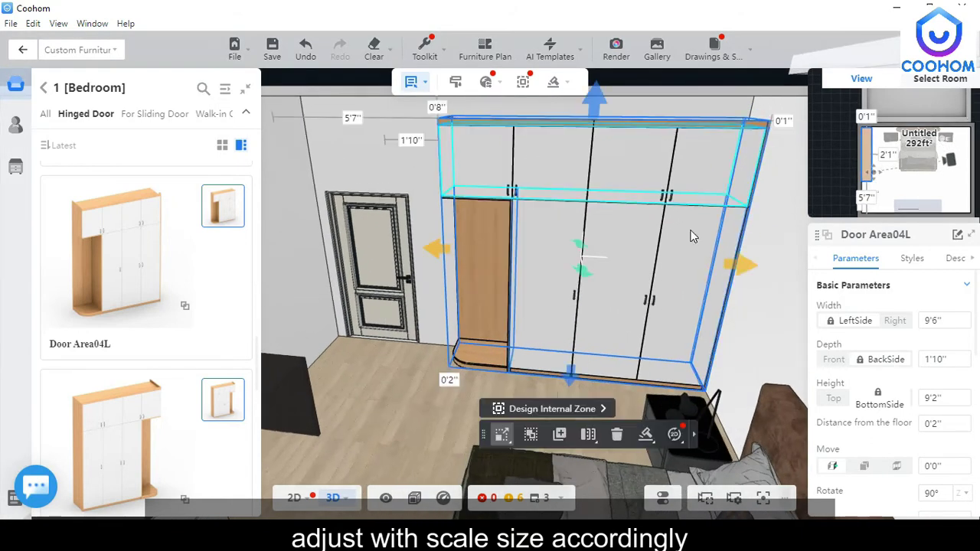
mouse_move(741, 273)
left_mouse_down()
mouse_move(704, 265)
mouse_move(746, 277)
left_mouse_up()
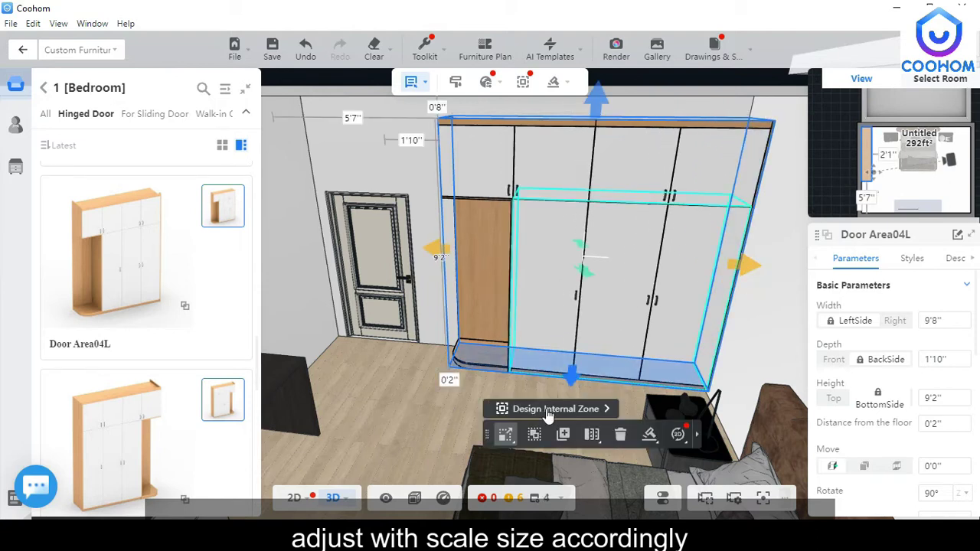
Select the bedroom floor and open it in the Floor Editor.
left_click(304, 379)
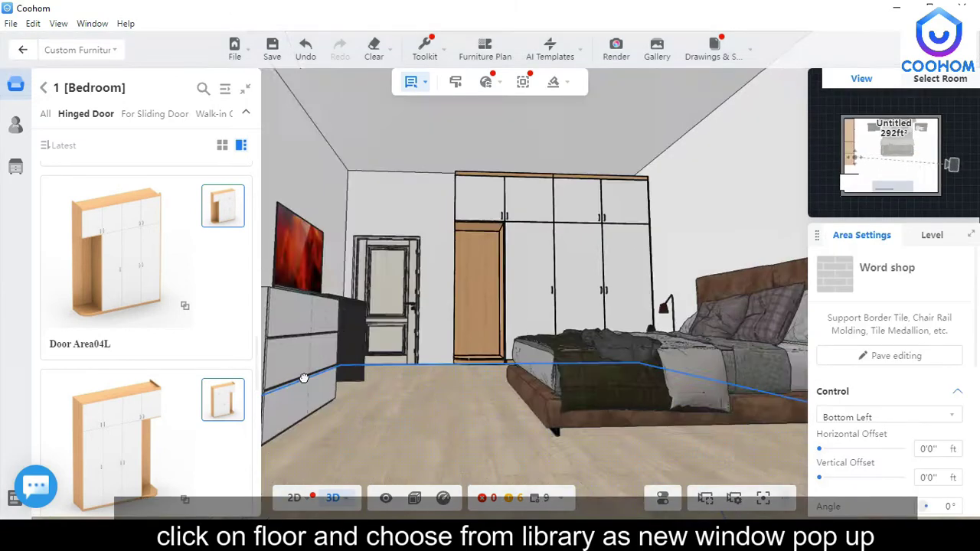
left_click_drag(304, 379, 308, 405)
scroll(531, 226, "up", 5)
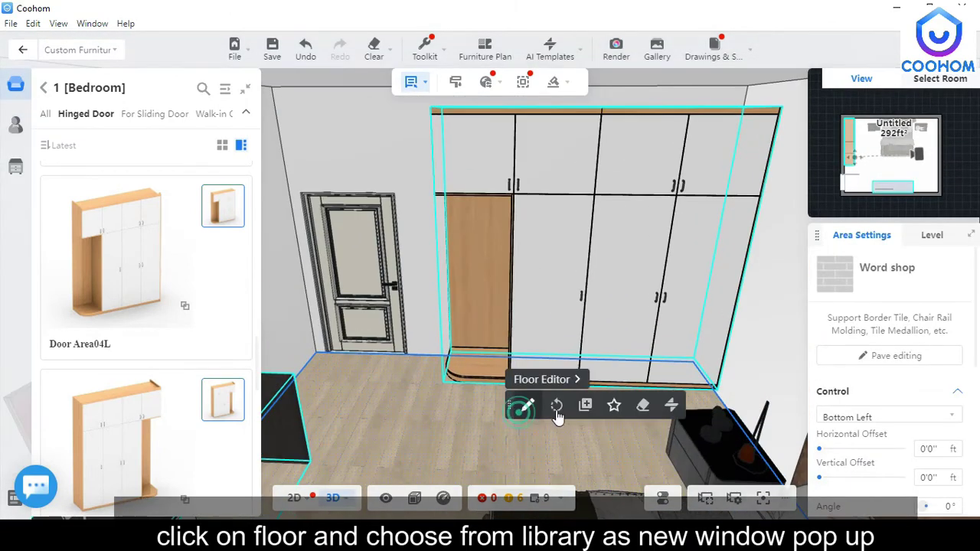
left_click(558, 406)
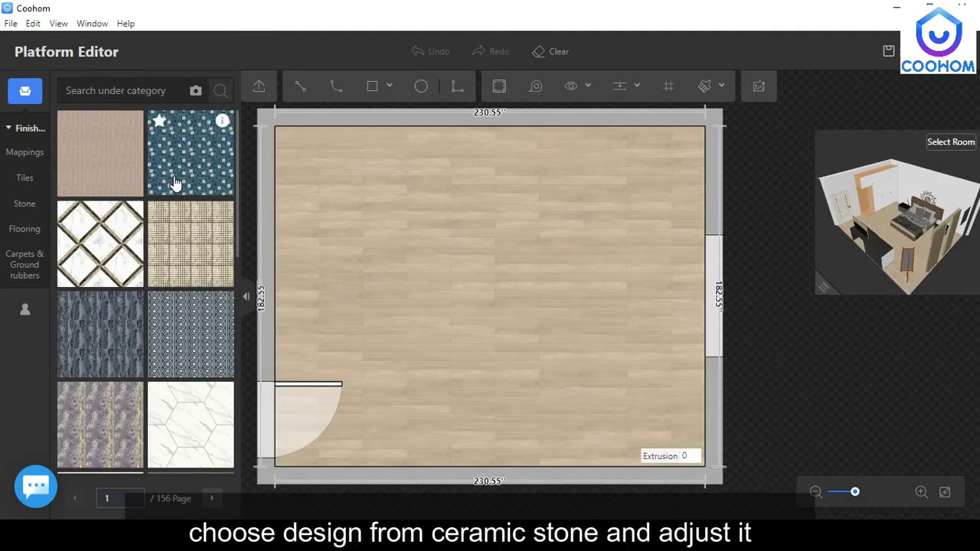
Browse the Finishes, Mappings, Tiles and Stone materials for a new floor covering.
scroll(173, 205, "down", 2)
scroll(184, 211, "down", 3)
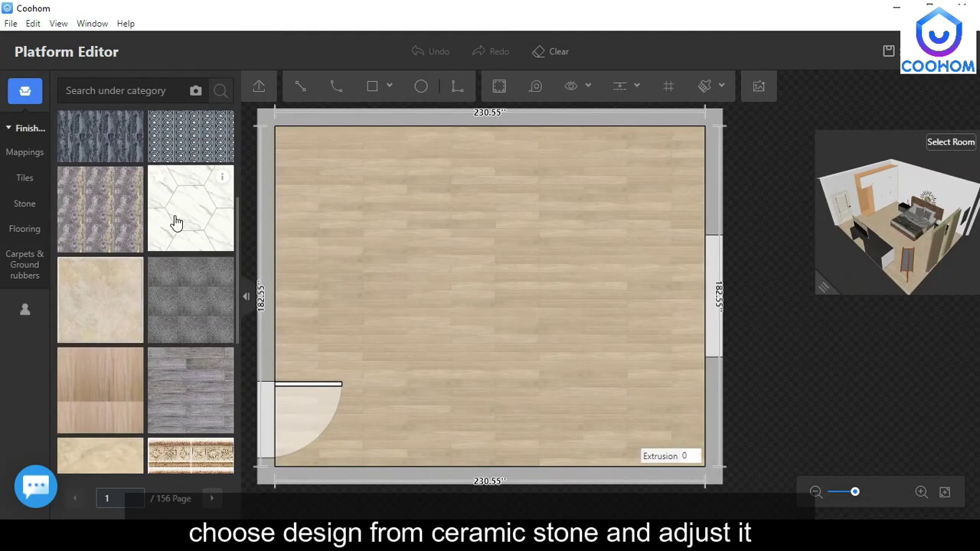
left_click(10, 151)
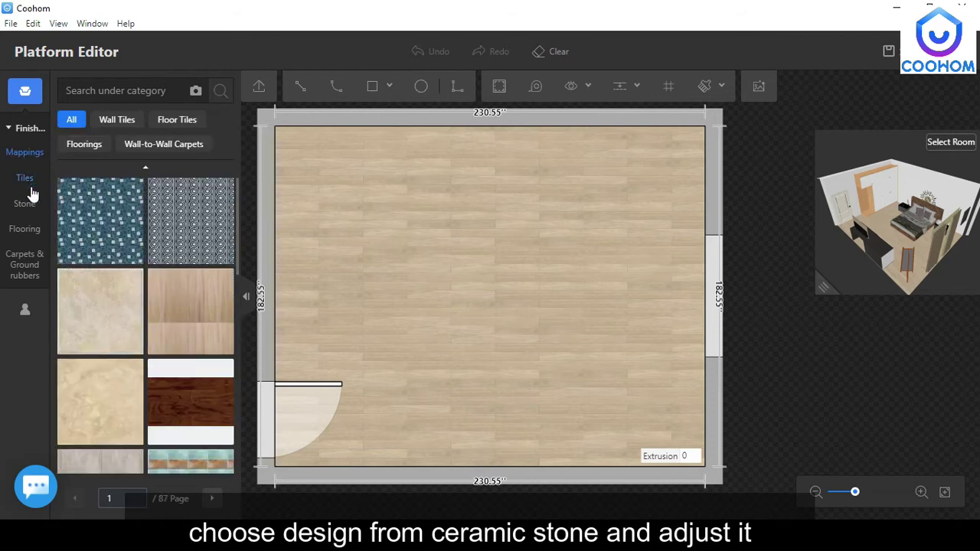
scroll(182, 339, "down", 1)
scroll(184, 330, "down", 2)
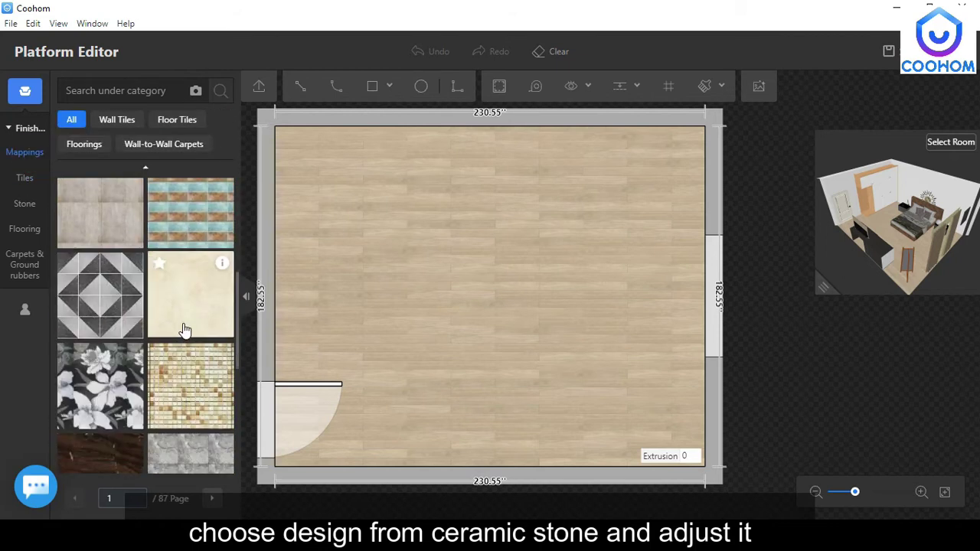
left_click(24, 177)
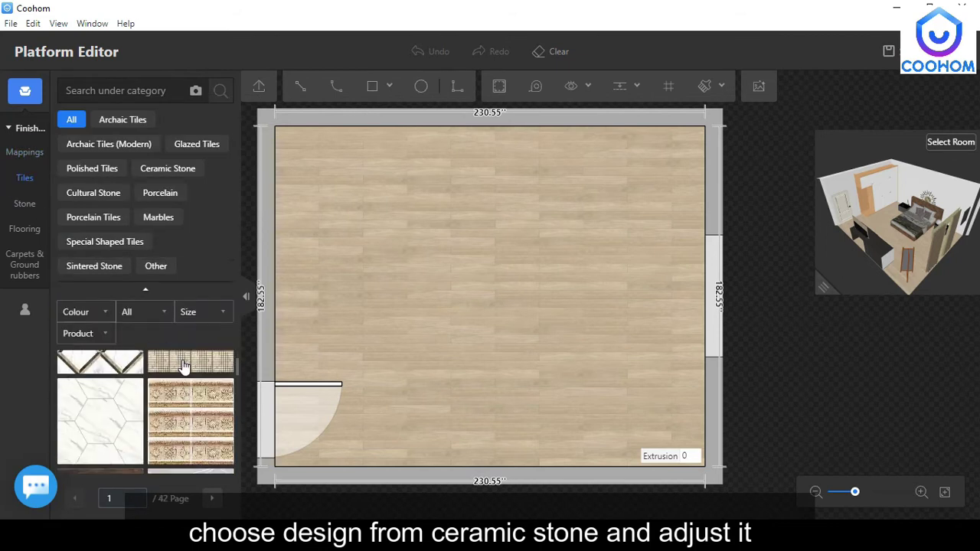
left_click(24, 204)
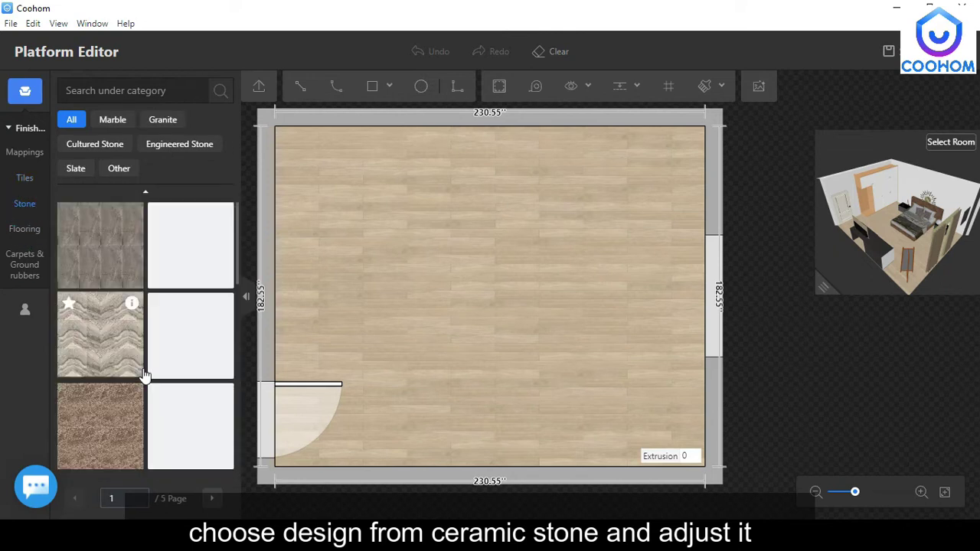
left_click(25, 229)
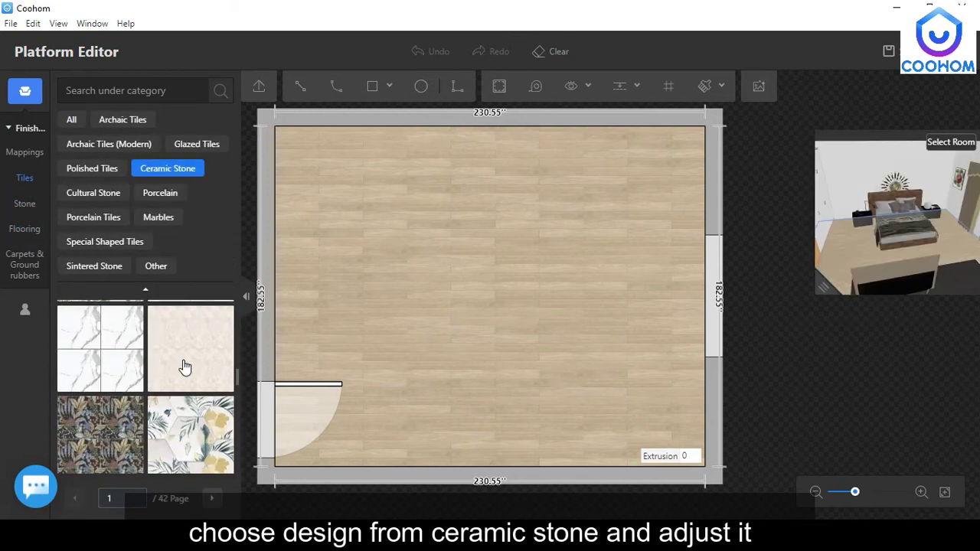
Apply the dark green and white geometric tile from the Ceramic Stone tiles to the whole bedroom floor.
scroll(184, 366, "down", 6)
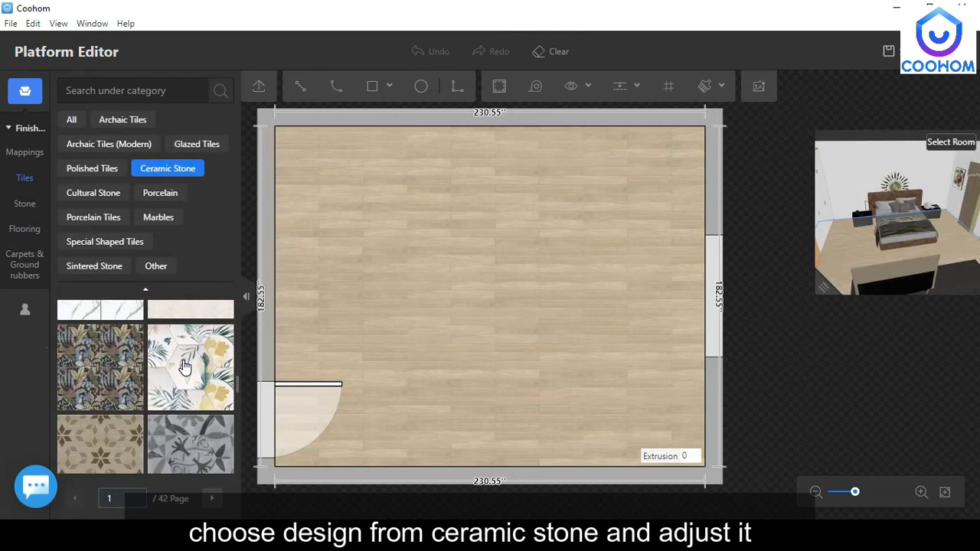
scroll(185, 368, "down", 4)
scroll(185, 368, "up", 1)
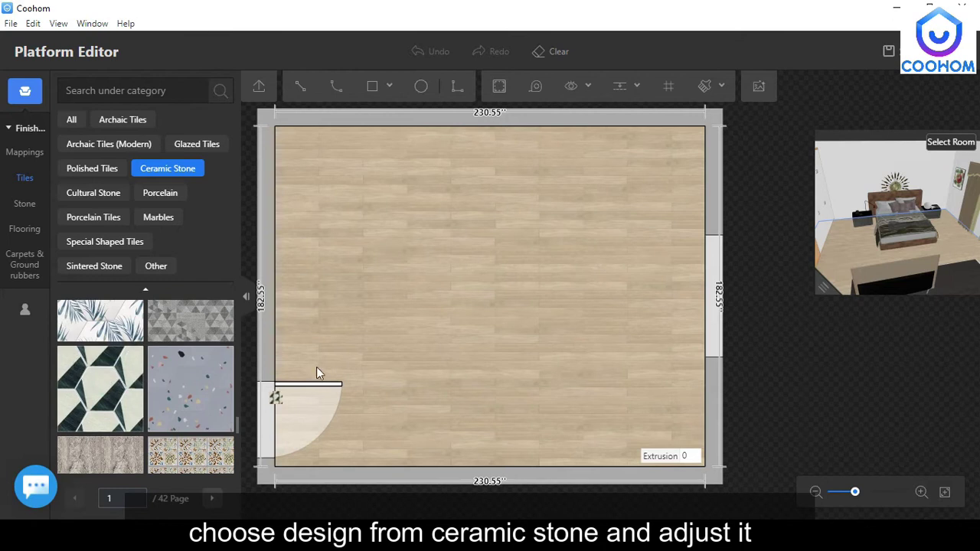
left_click_drag(457, 256, 457, 256)
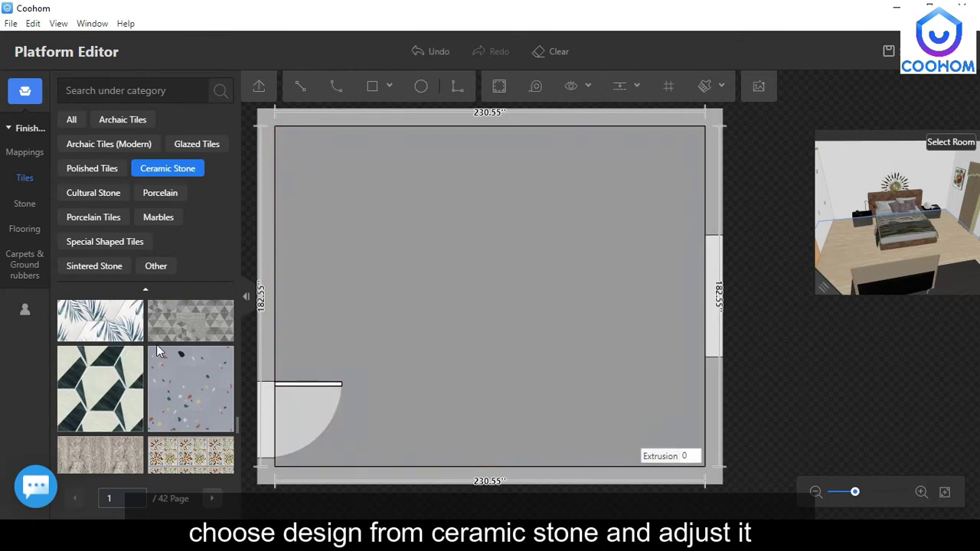
scroll(160, 352, "down", 3)
scroll(155, 373, "up", 1)
scroll(154, 372, "down", 1)
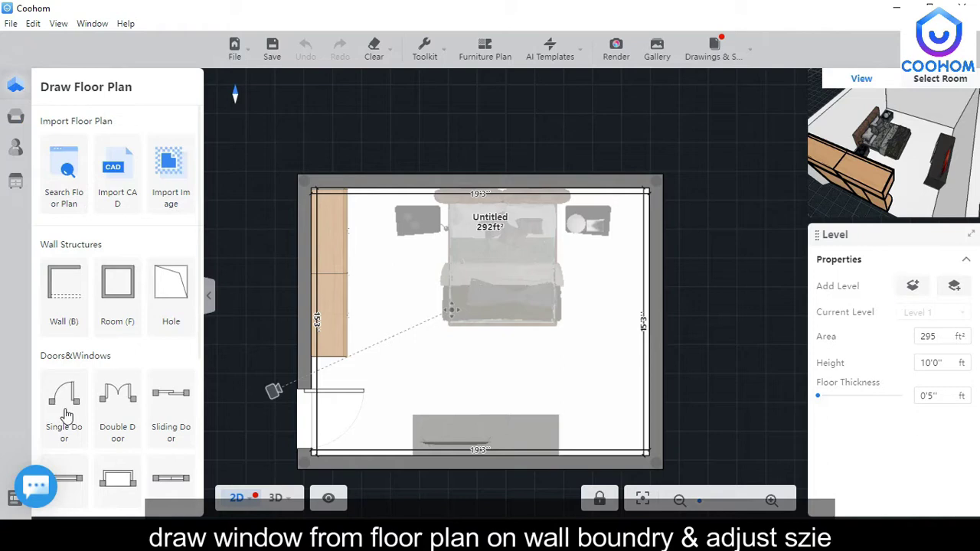
In the 2D floor plan, place a window on the wall opposite the wardrobe and lengthen it to about 5'5".
scroll(69, 390, "down", 3)
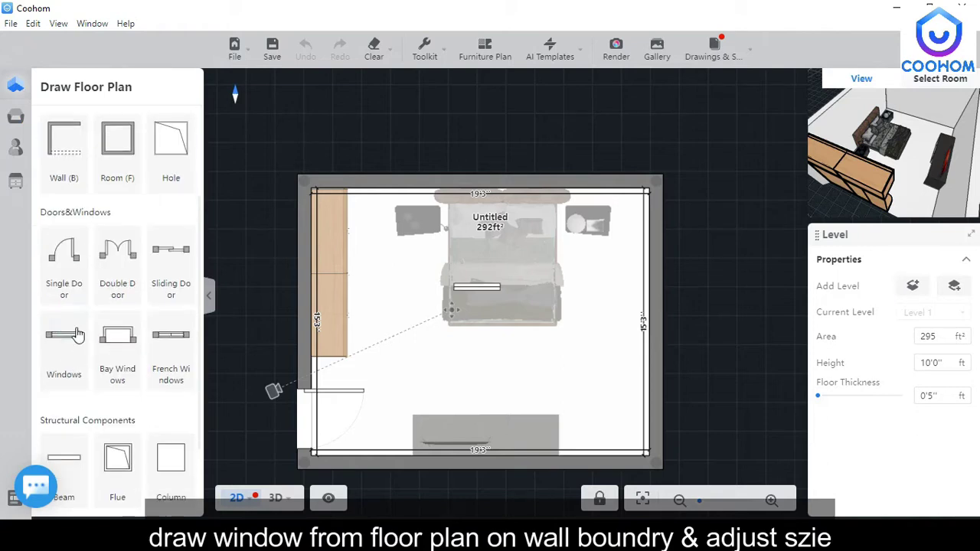
left_click_drag(648, 361, 651, 434)
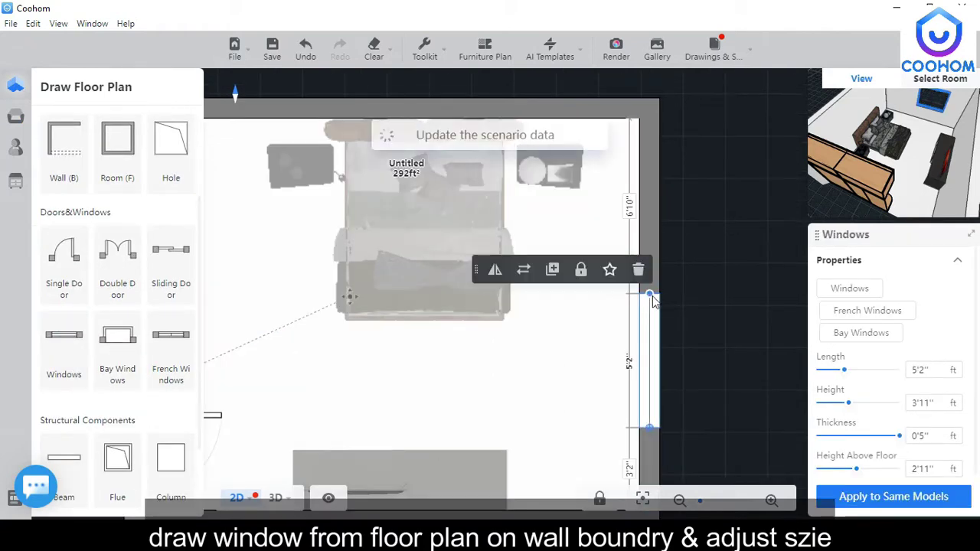
scroll(510, 278, "down", 3)
mouse_move(251, 510)
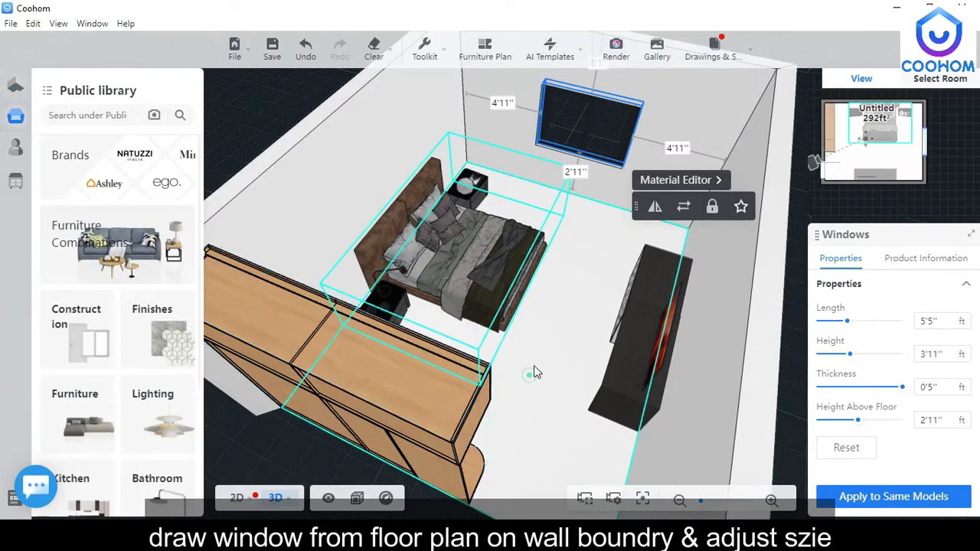
Browse the Curtains in the Décor library and place the grey-green pair with a scalloped valance over the bedroom window.
left_click_drag(533, 371, 539, 334)
scroll(592, 155, "up", 3)
left_click_drag(636, 334, 596, 345)
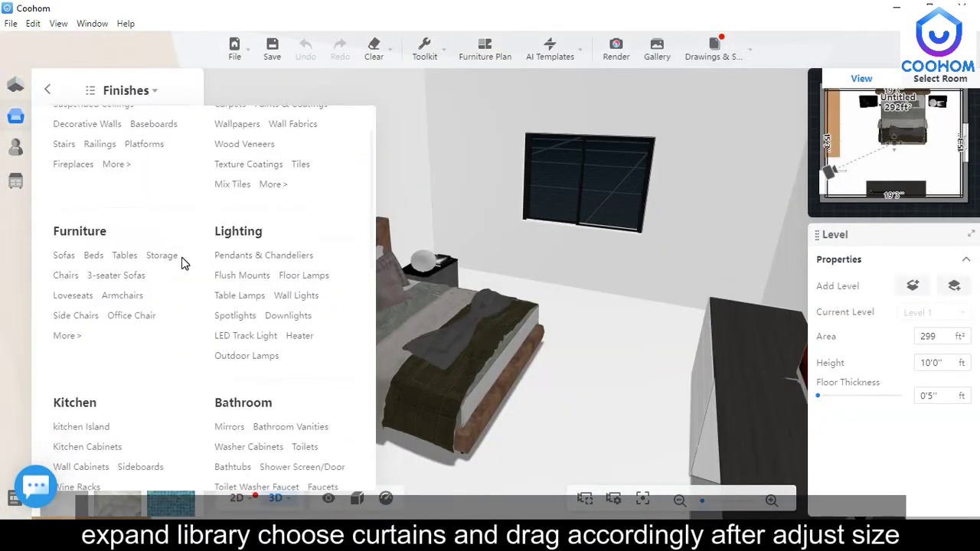
scroll(185, 285, "down", 5)
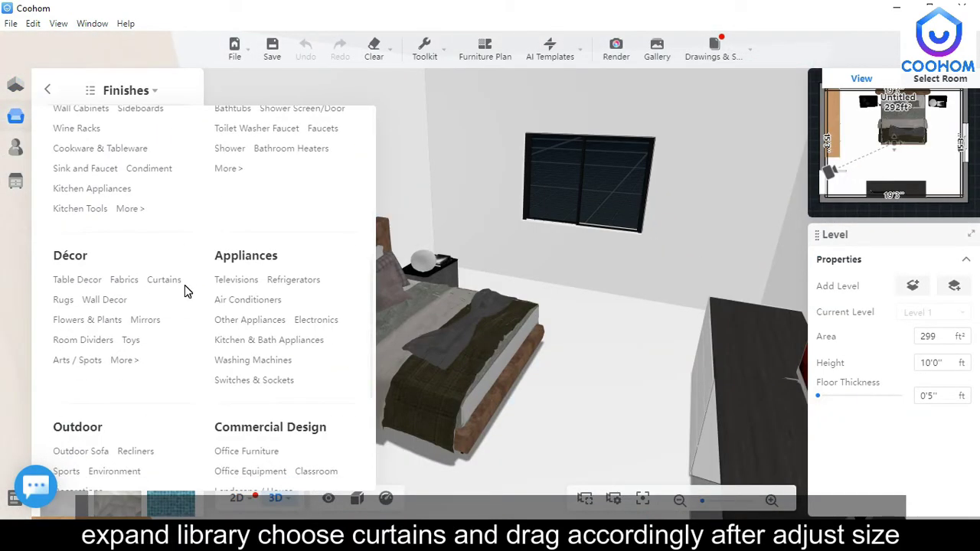
left_click(163, 281)
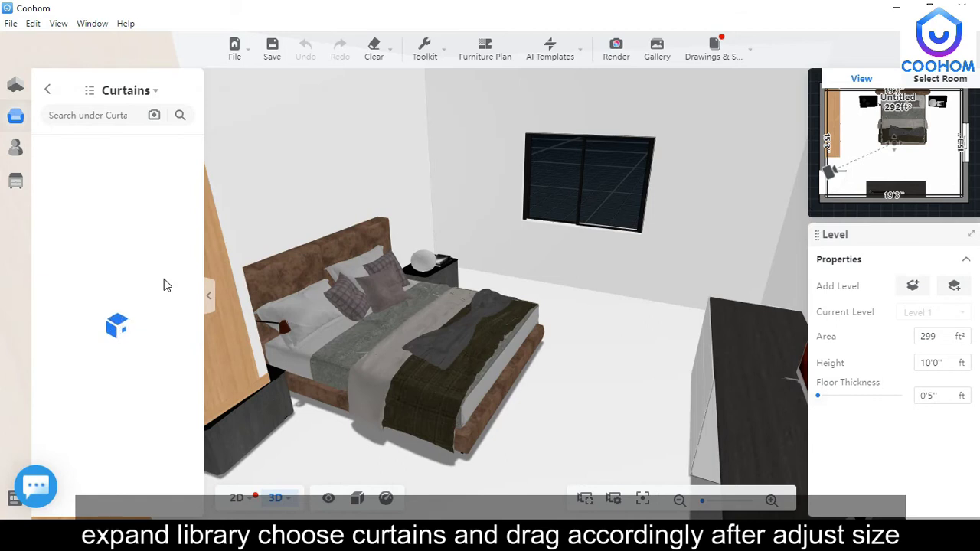
scroll(94, 273, "down", 5)
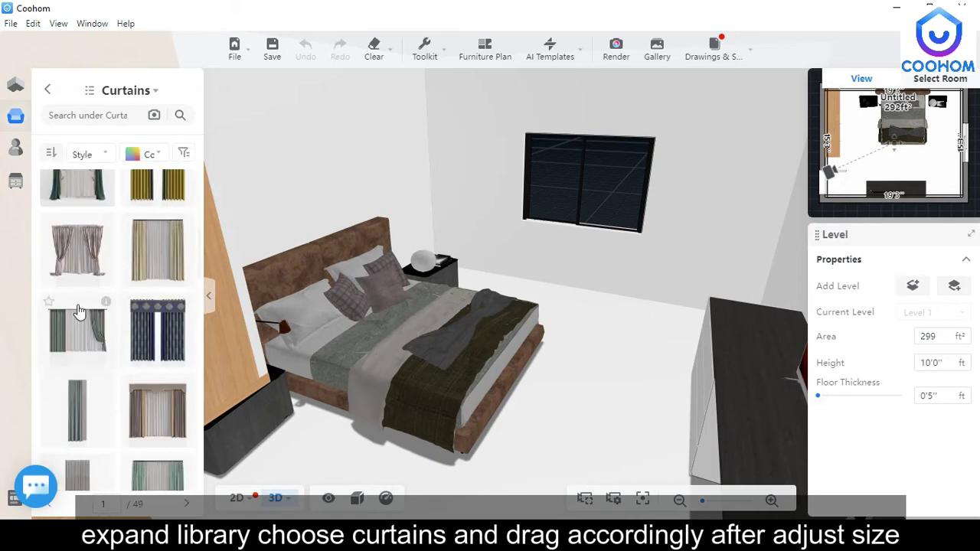
scroll(78, 305, "down", 6)
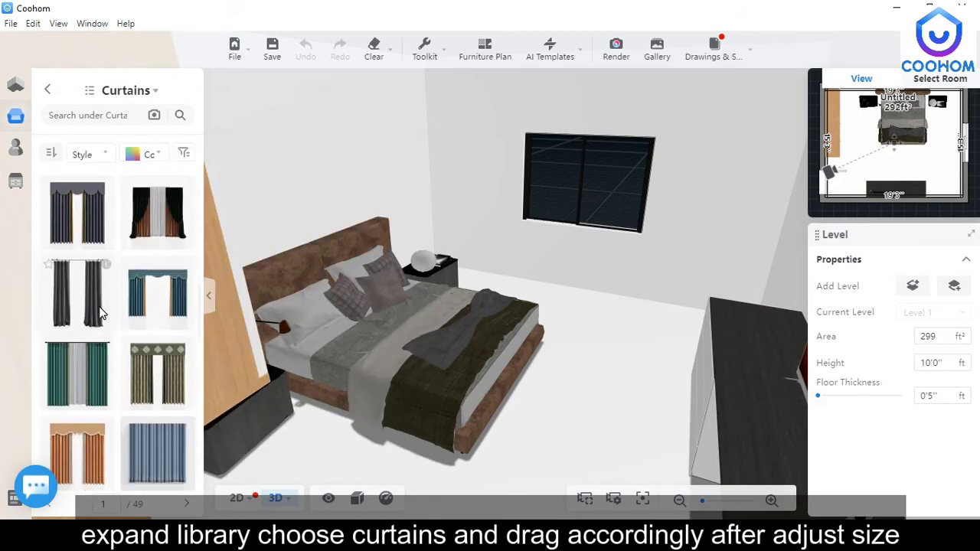
scroll(83, 306, "down", 6)
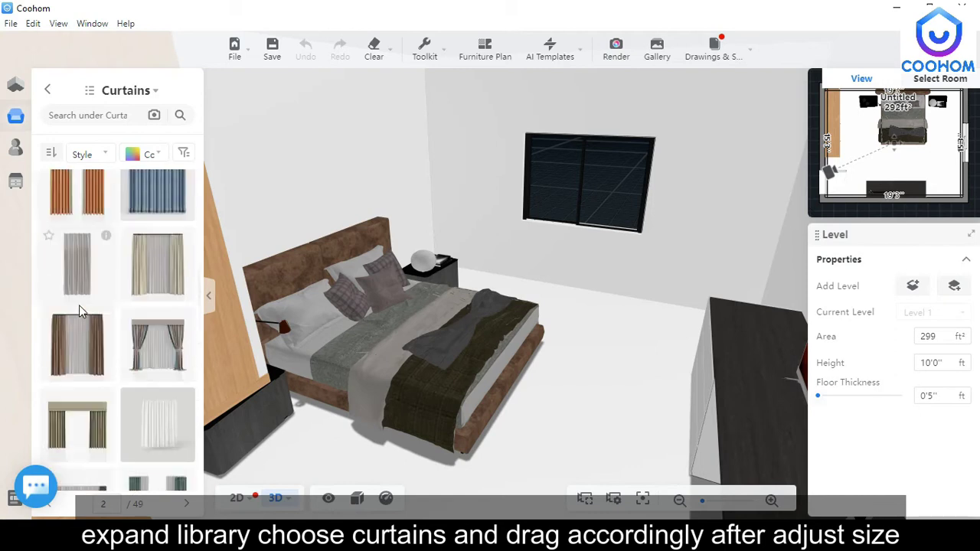
scroll(79, 309, "down", 6)
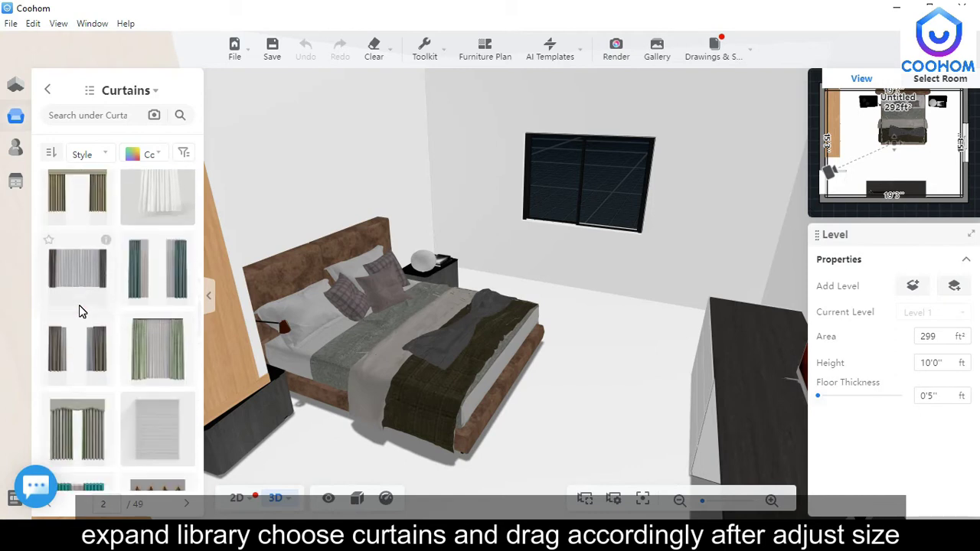
scroll(80, 309, "down", 4)
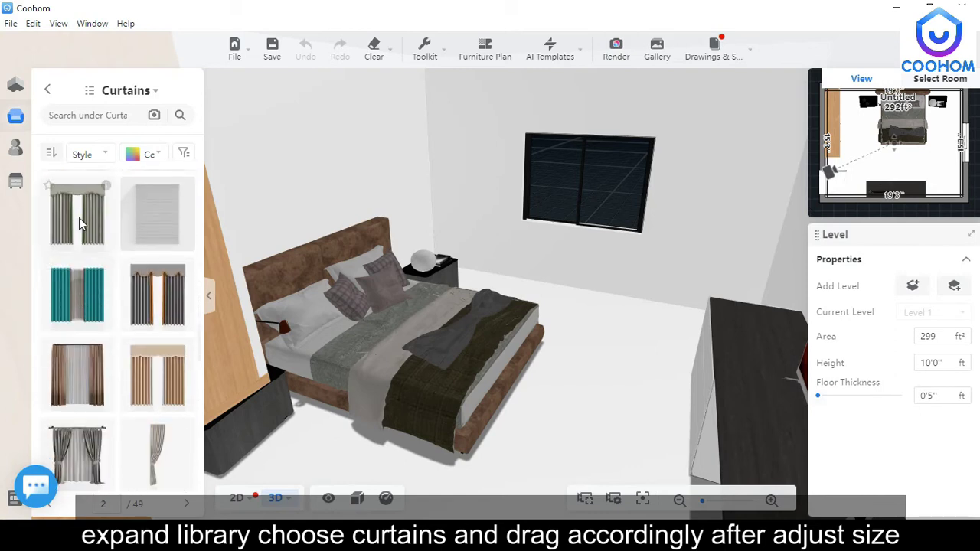
left_click_drag(89, 207, 571, 201)
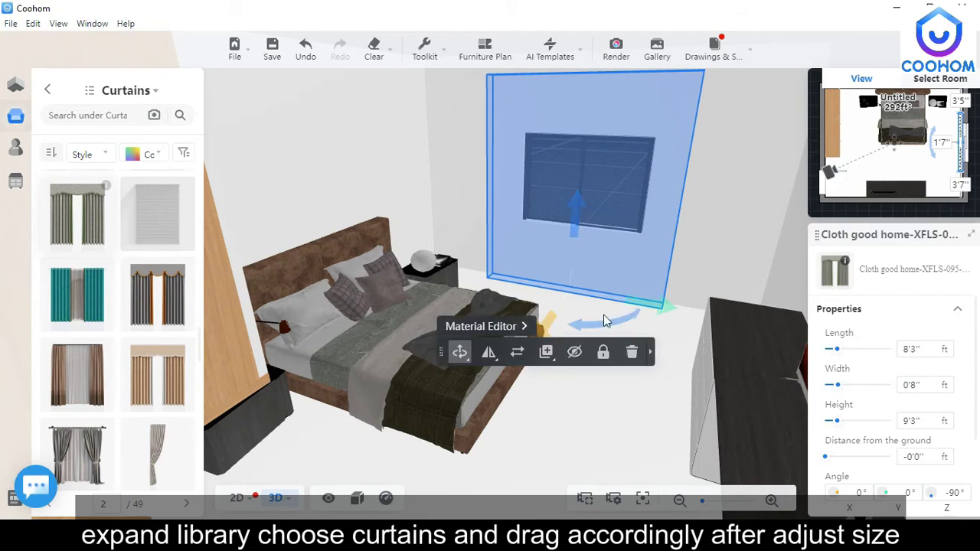
Open the width value of the placed curtains for editing.
left_click_drag(606, 320, 636, 391)
scroll(636, 391, "down", 4)
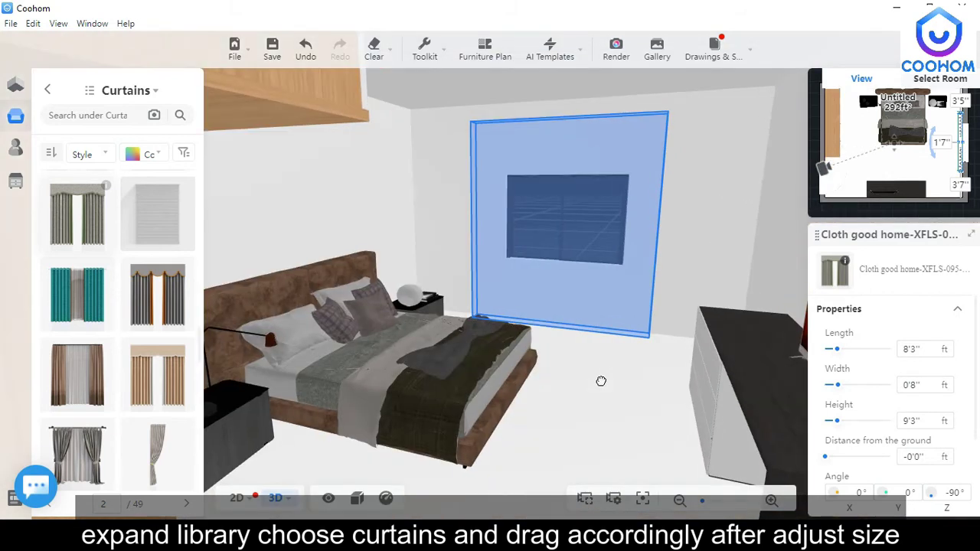
left_click(943, 388)
left_click(944, 389)
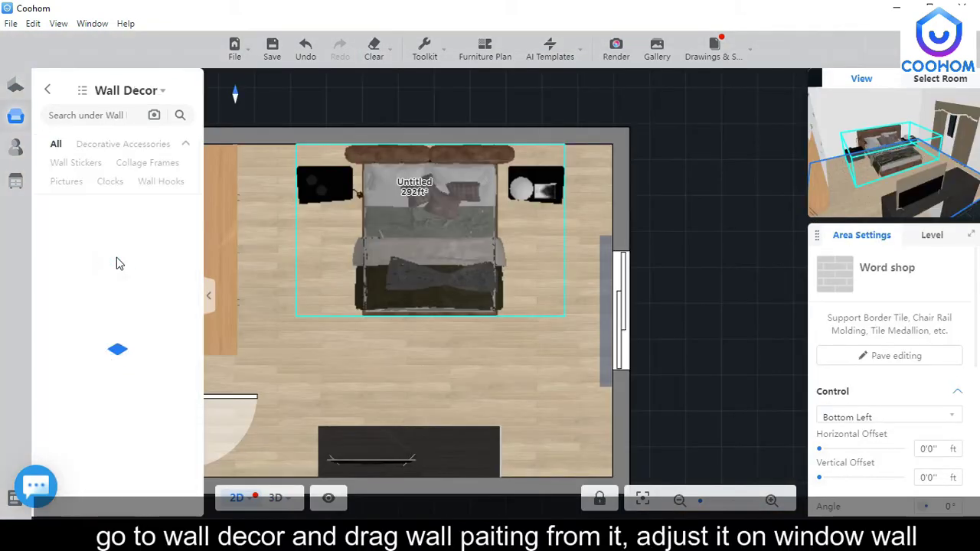
Place the Glorious Fine Paintings food picture from Wall Decor on the window wall between the bedside corner and the curtains, and show it in 3D.
scroll(119, 305, "down", 3)
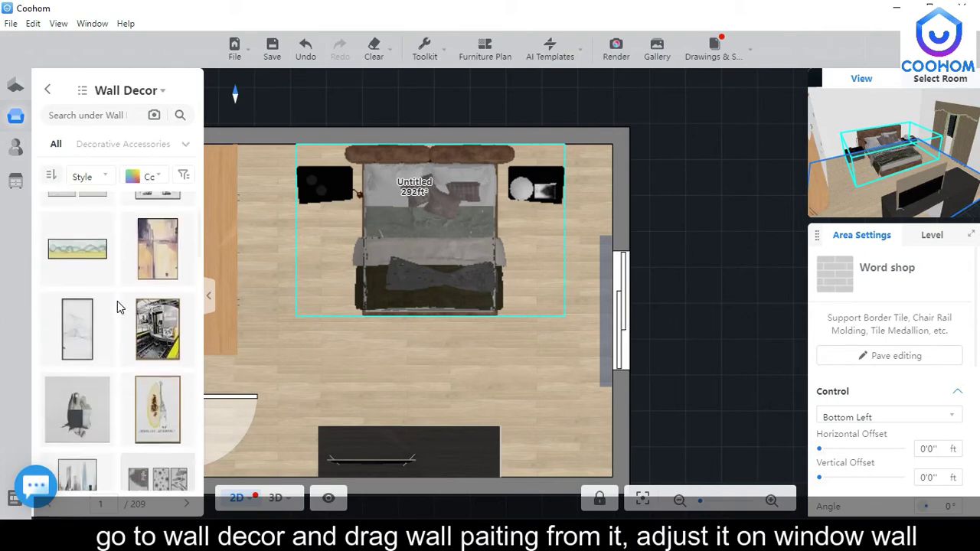
mouse_move(182, 303)
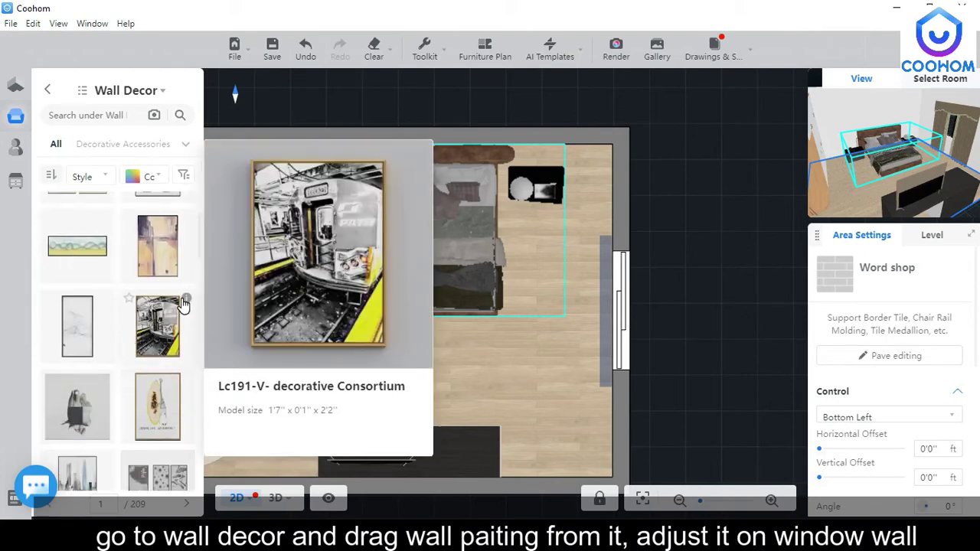
scroll(122, 329, "down", 2)
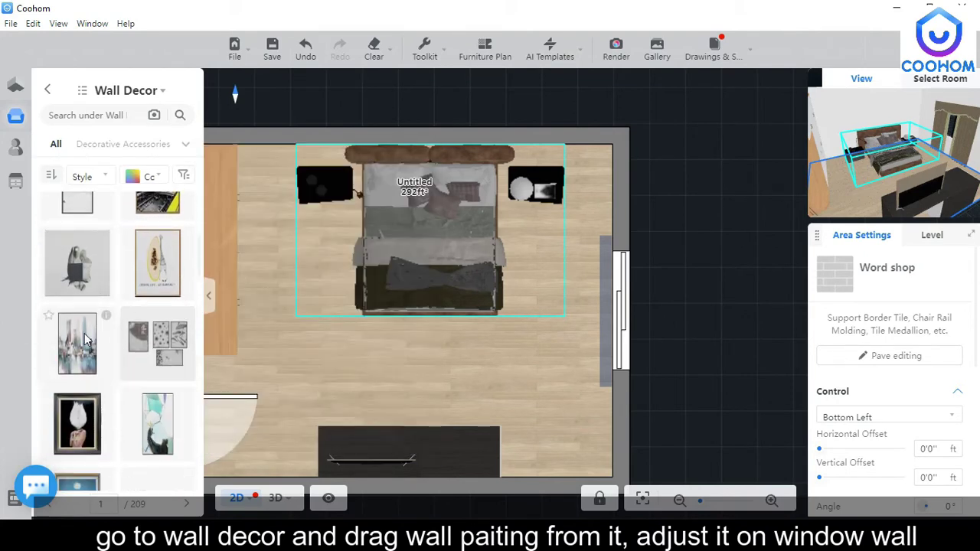
scroll(84, 336, "down", 4)
mouse_move(186, 285)
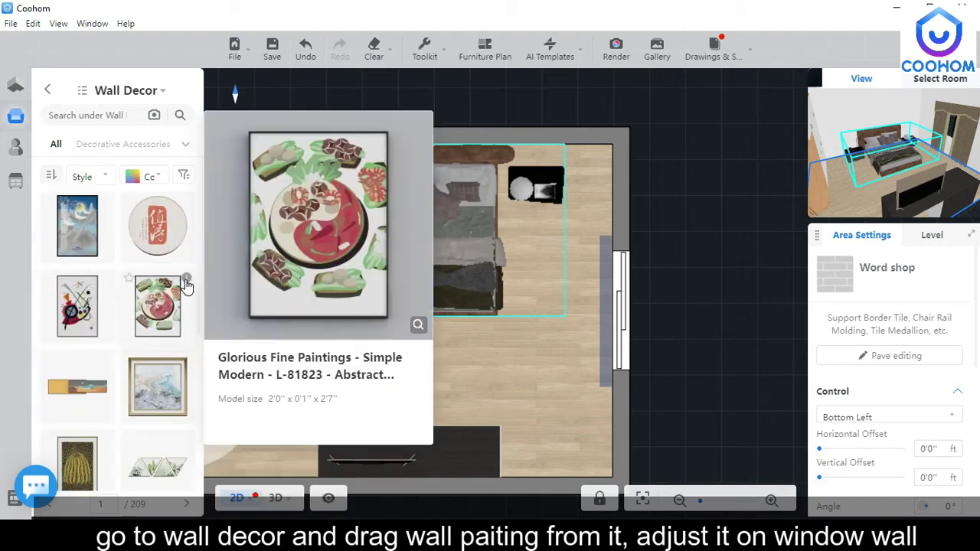
mouse_move(184, 289)
left_mouse_down()
mouse_move(175, 304)
mouse_move(304, 341)
mouse_move(573, 223)
left_mouse_up()
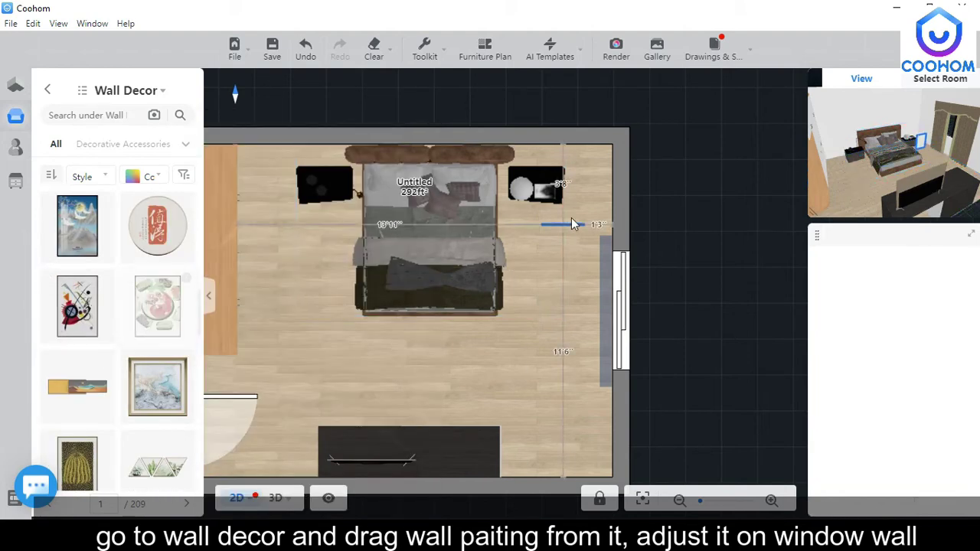
left_click_drag(613, 194, 614, 44)
left_click(275, 499)
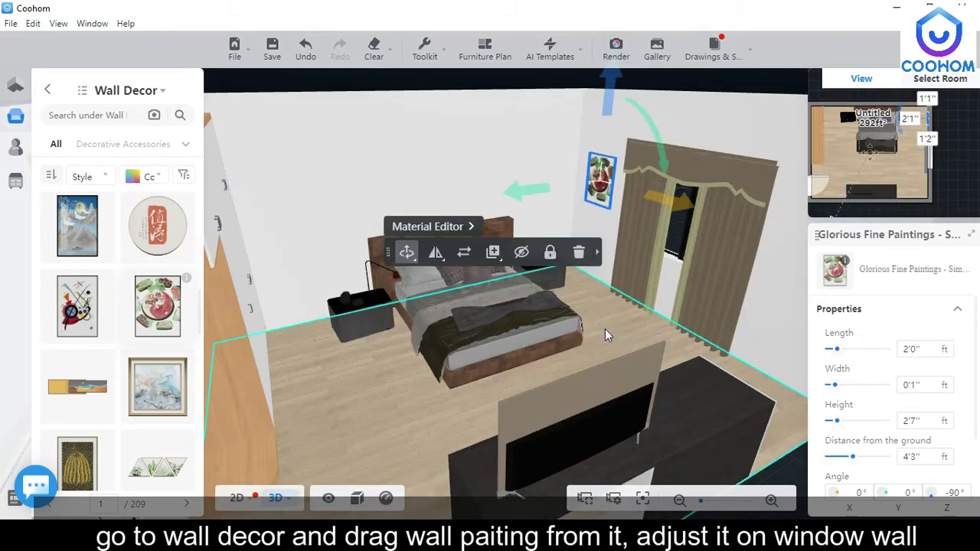
Raise the food painting slightly on the window wall, to about 4'5" above the floor.
left_click_drag(607, 332, 649, 266)
scroll(458, 150, "up", 3)
scroll(458, 150, "up", 2)
left_click_drag(427, 172, 426, 170)
left_click(477, 112)
scroll(477, 112, "up", 1)
scroll(477, 112, "up", 1)
left_click(473, 149)
scroll(474, 192, "up", 1)
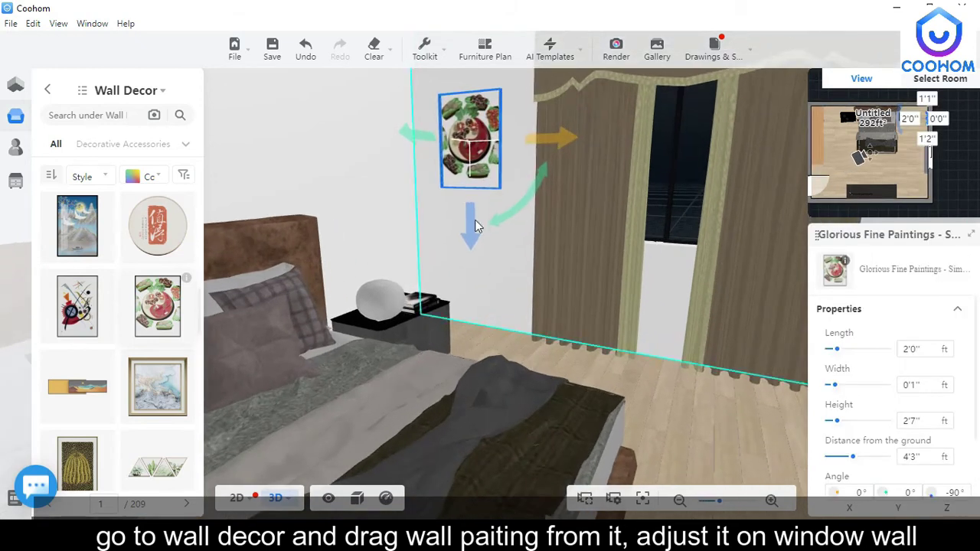
left_click_drag(473, 227, 471, 218)
Place the wood-framed standing dressing mirror from the Mirrors library in the corner between the curtains and the TV desk, and adjust its placement.
scroll(468, 219, "down", 3)
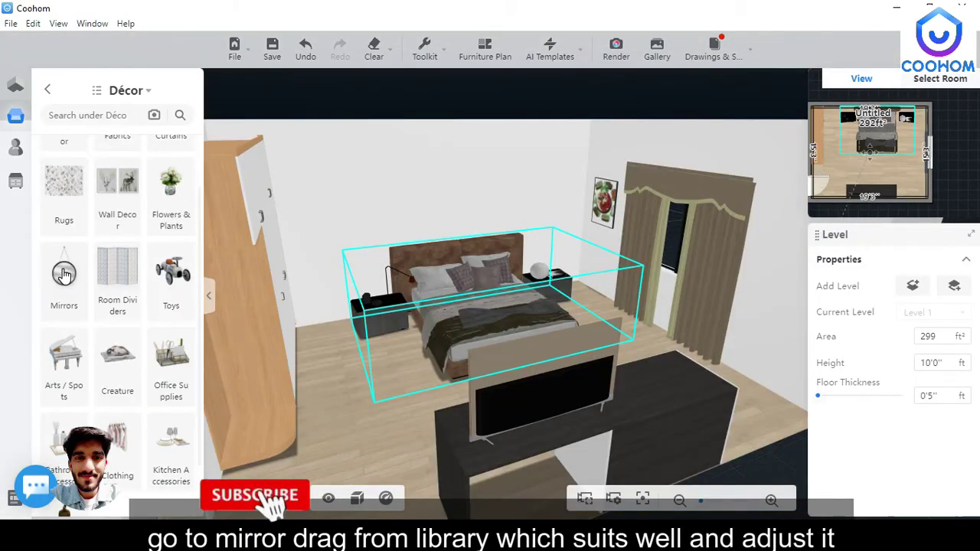
left_click(64, 273)
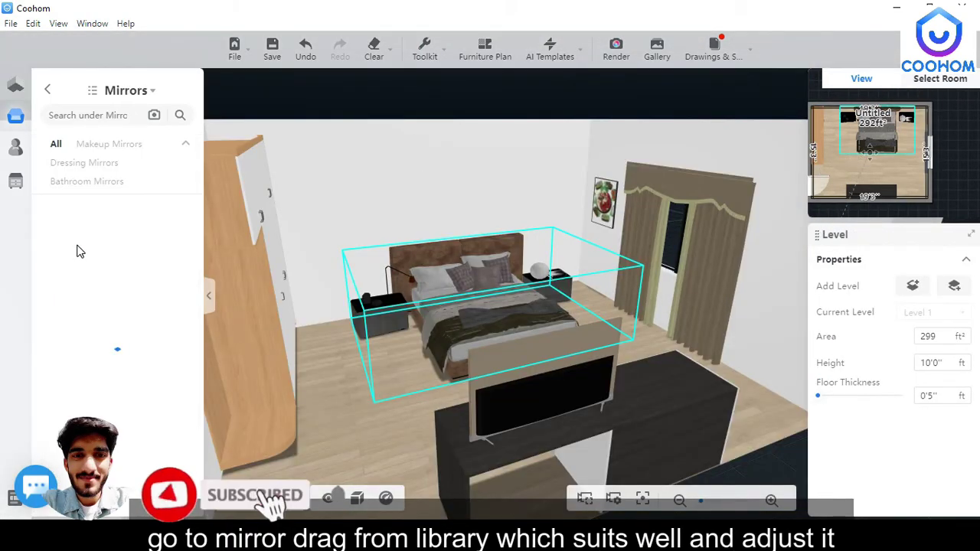
scroll(73, 283, "down", 10)
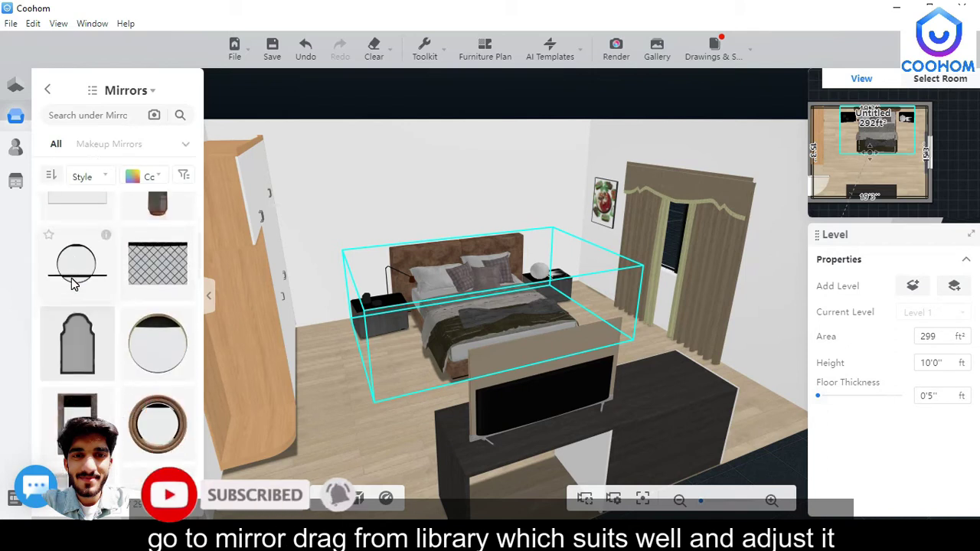
scroll(73, 284, "down", 3)
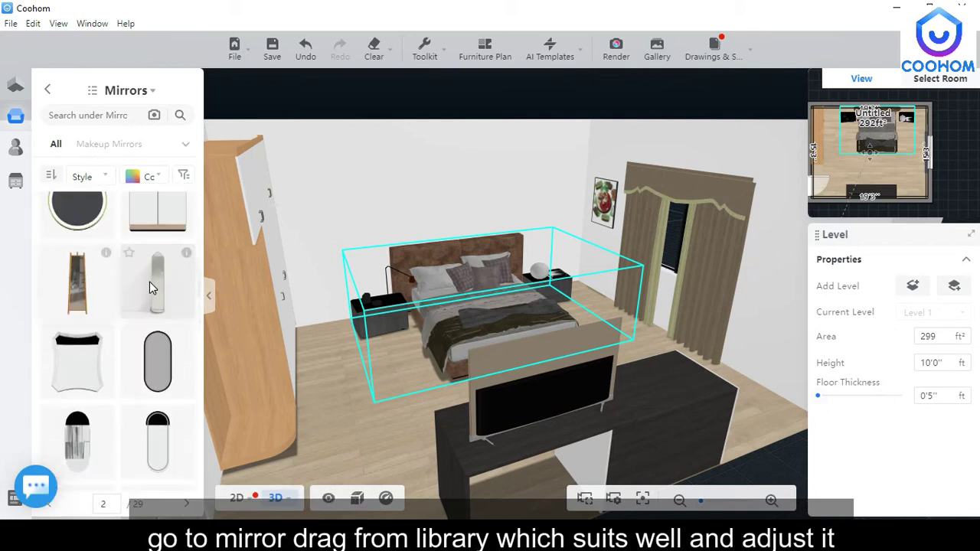
left_click_drag(86, 285, 793, 356)
right_click_drag(447, 485, 605, 406)
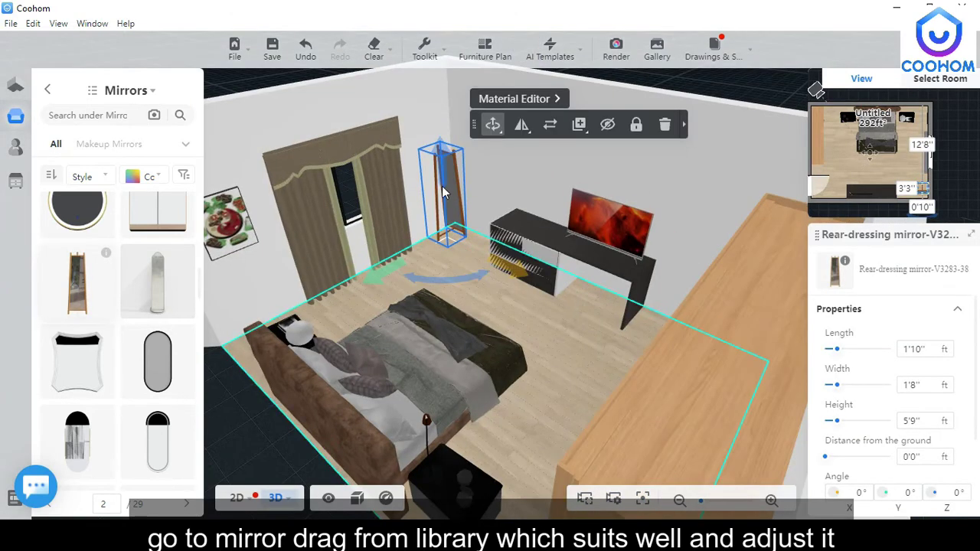
scroll(446, 120, "up", 3)
scroll(447, 115, "up", 2)
left_click_drag(452, 259, 418, 257)
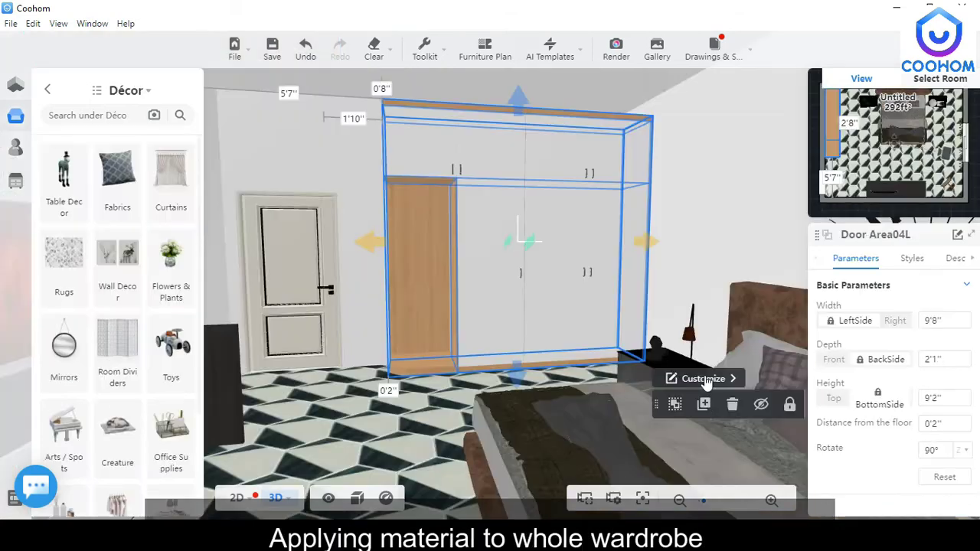
Select the wardrobe's top cabinet and open its carcass material for replacement.
left_click_drag(408, 398, 394, 396)
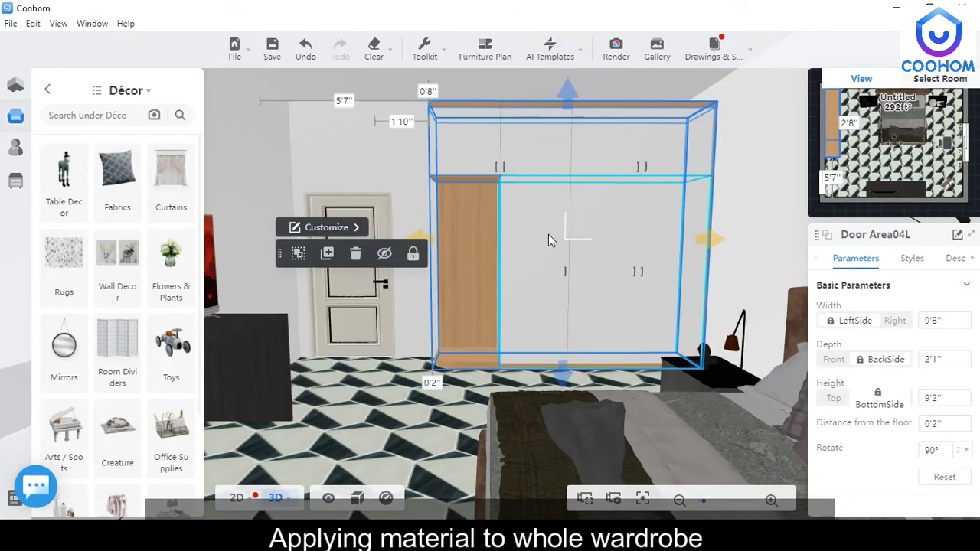
left_click(539, 127)
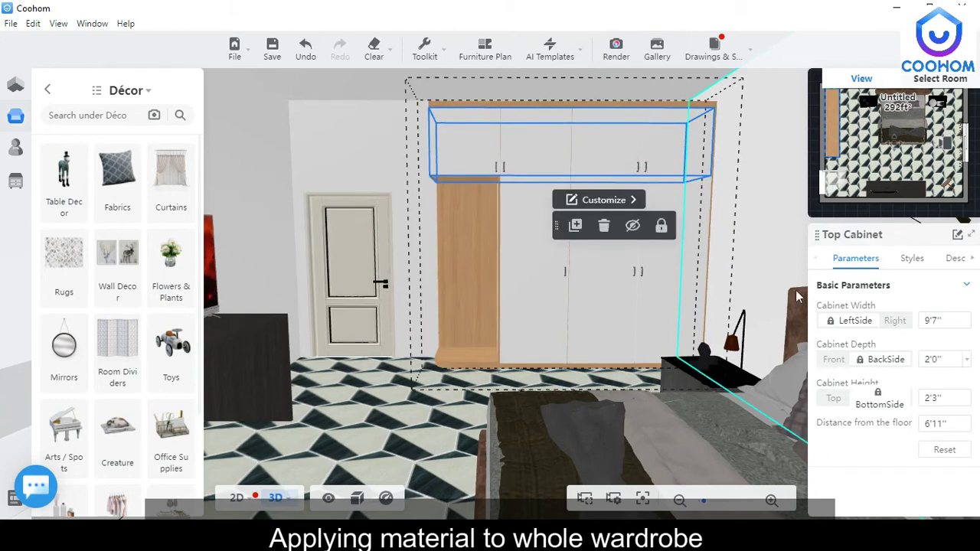
left_click(911, 259)
left_click(548, 286)
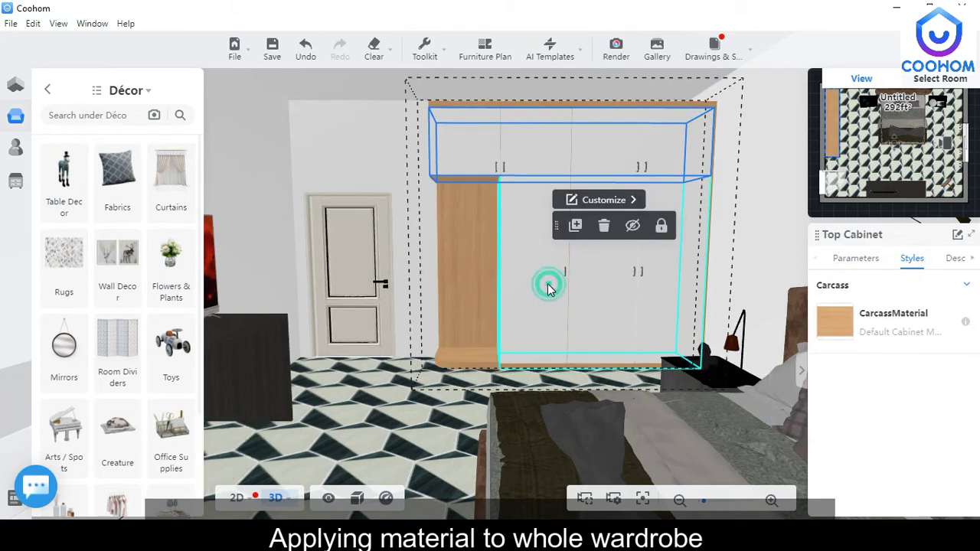
left_click(548, 156)
left_click(835, 322)
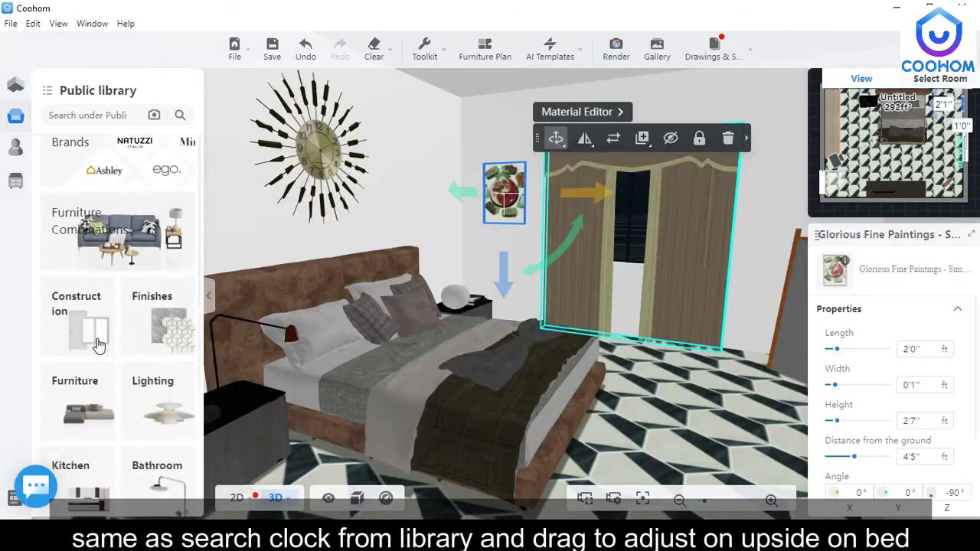
Place the cylindrical Electrical floor air conditioner from the Air Conditioners category of Appliances on the floor between the bed and TV desk.
scroll(109, 350, "down", 4)
left_click(144, 384)
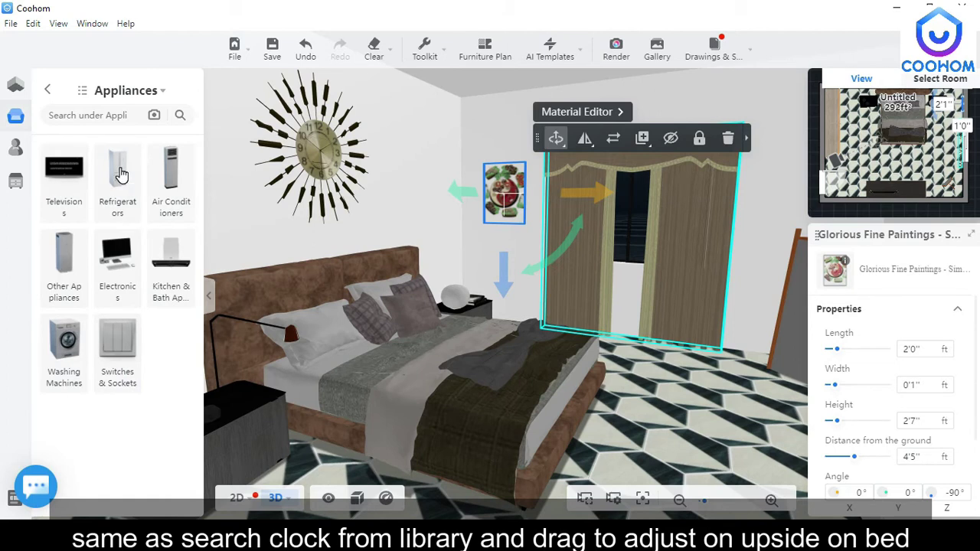
left_click(171, 172)
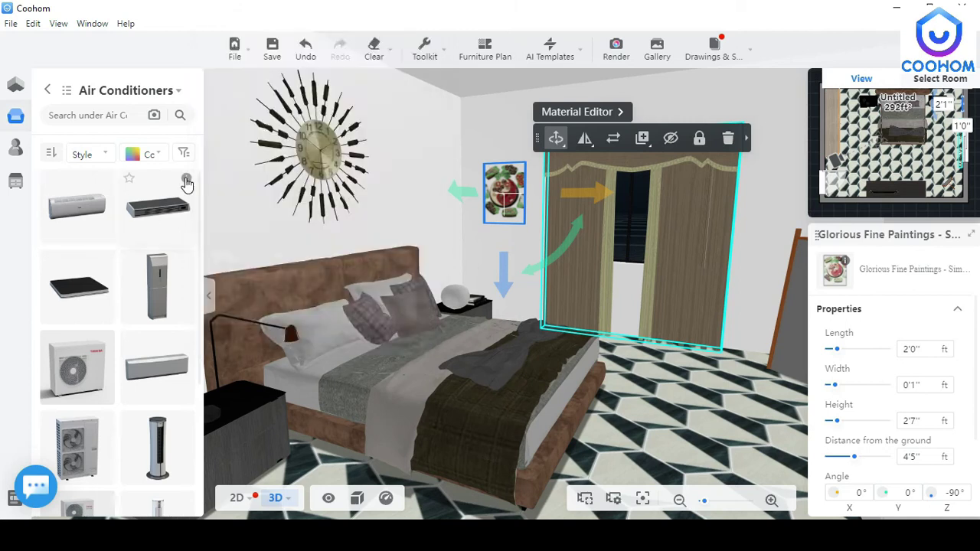
mouse_move(107, 261)
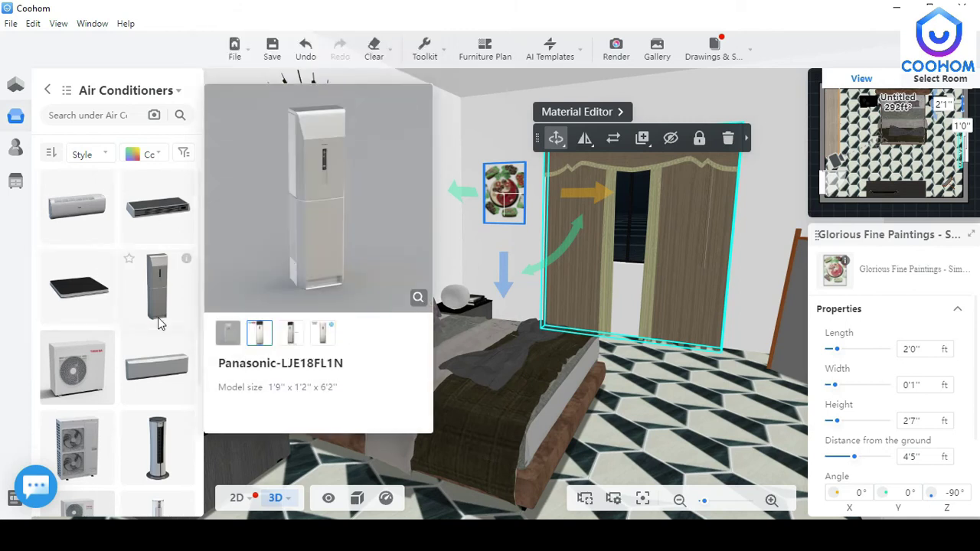
scroll(138, 310, "down", 3)
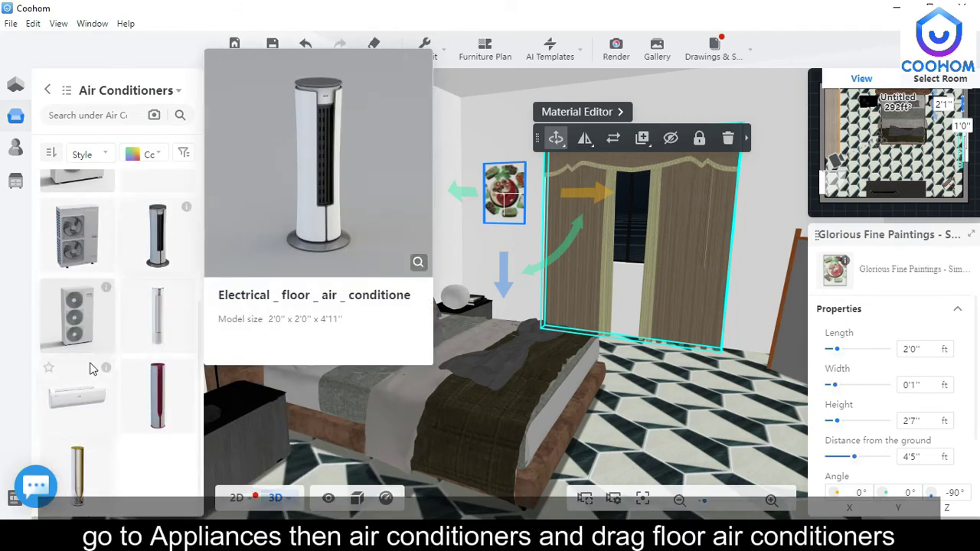
mouse_move(191, 374)
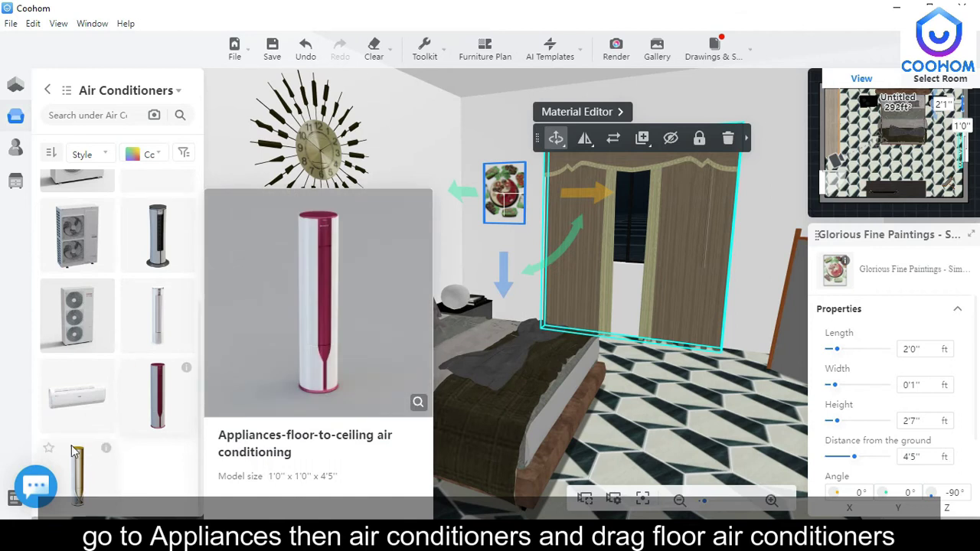
mouse_move(109, 457)
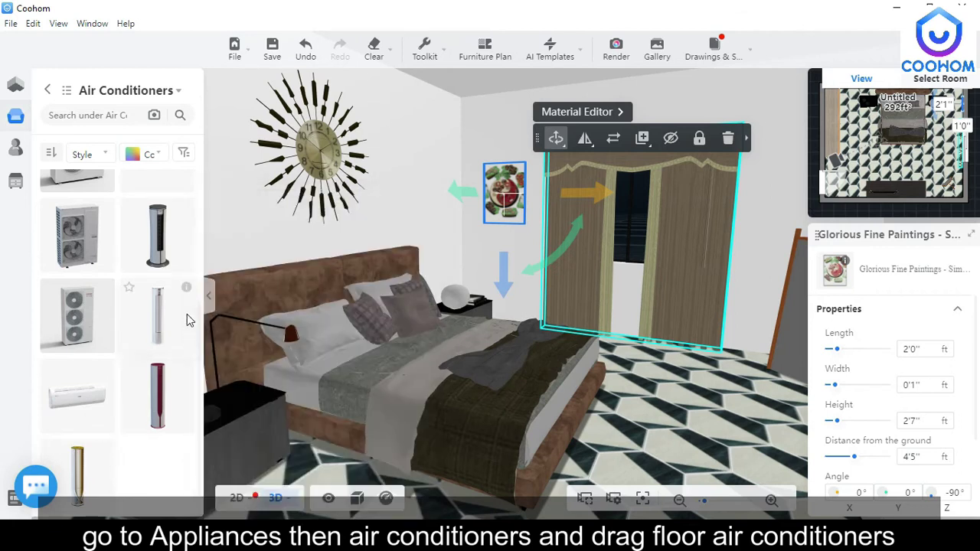
mouse_move(188, 212)
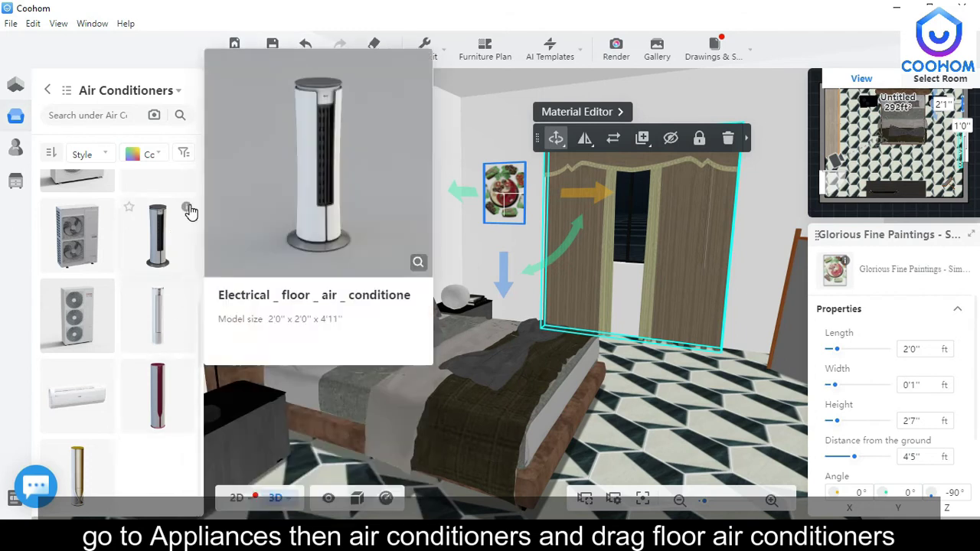
left_click_drag(177, 247, 722, 437)
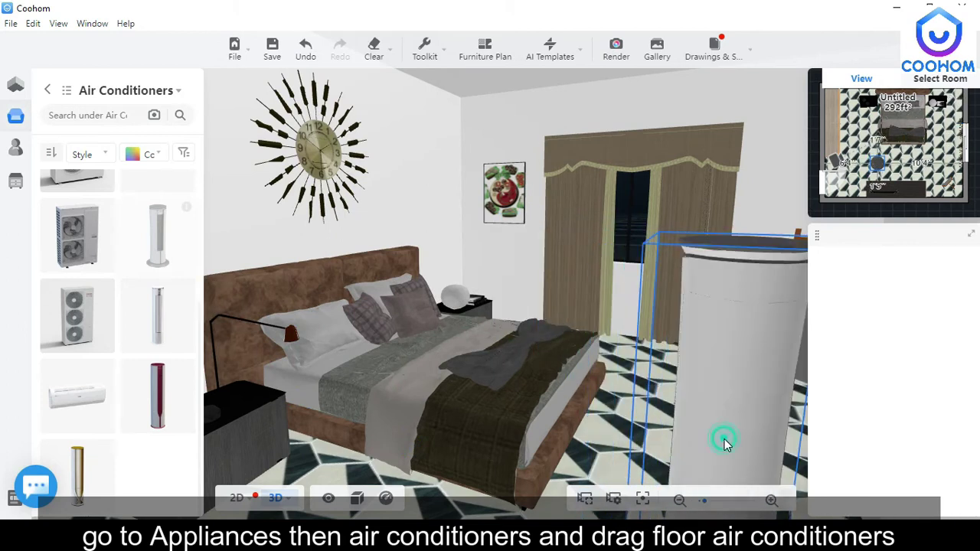
Move the floor air conditioner in the 2D plan into the room corner beside the standing mirror and check the room in 3D.
left_click(237, 498)
scroll(465, 429, "down", 4)
scroll(506, 413, "up", 5)
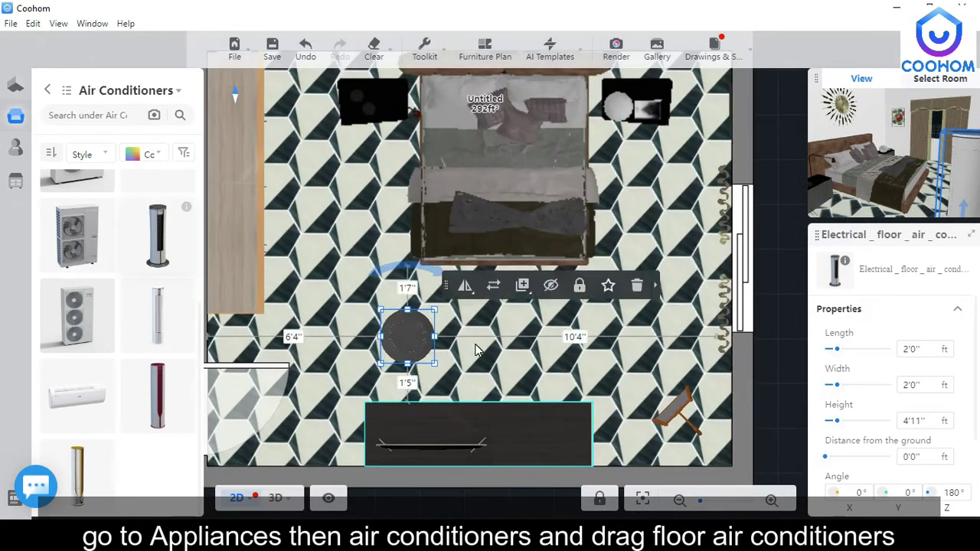
scroll(475, 350, "down", 3)
scroll(398, 339, "up", 2)
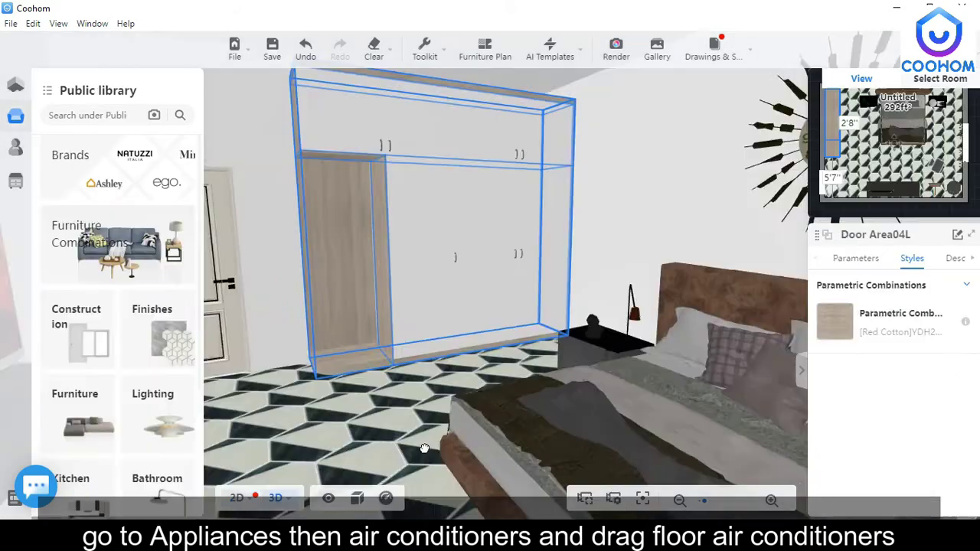
Search the public library for "ceiling" and place the two-ring hanging Ceiling light over the foot of the bed, near the room's centre.
left_click_drag(427, 448, 427, 344)
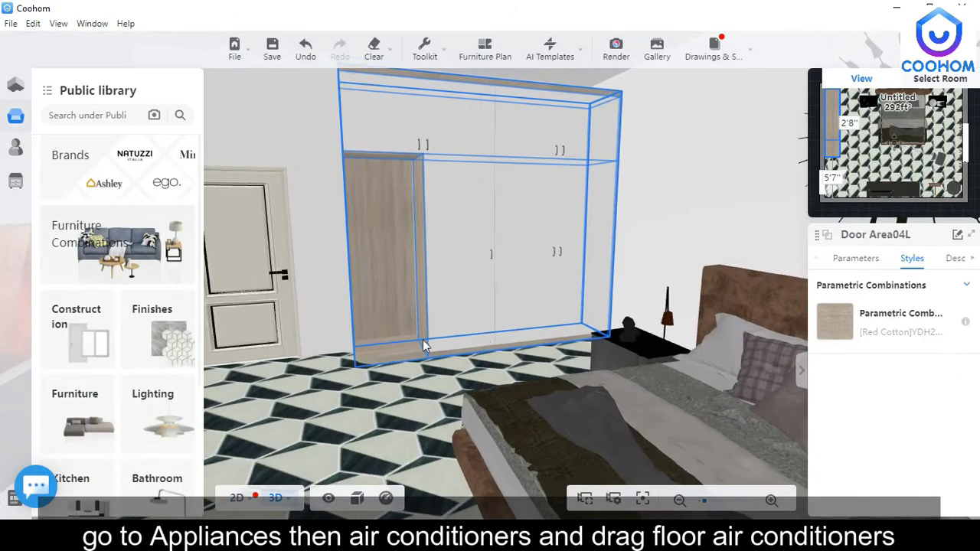
scroll(374, 370, "down", 2)
left_click_drag(374, 364, 553, 438)
mouse_move(177, 334)
scroll(189, 353, "up", 1)
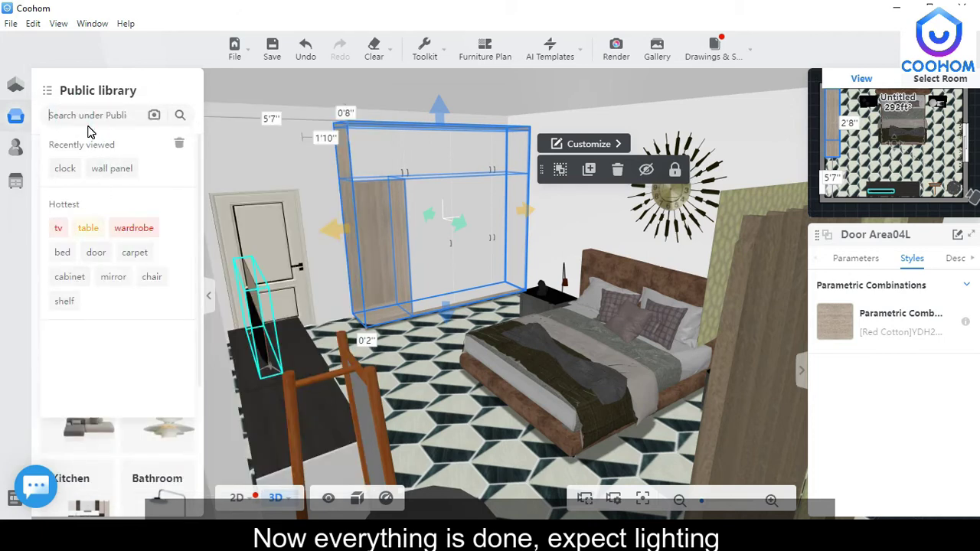
type("ceiling")
key("Return")
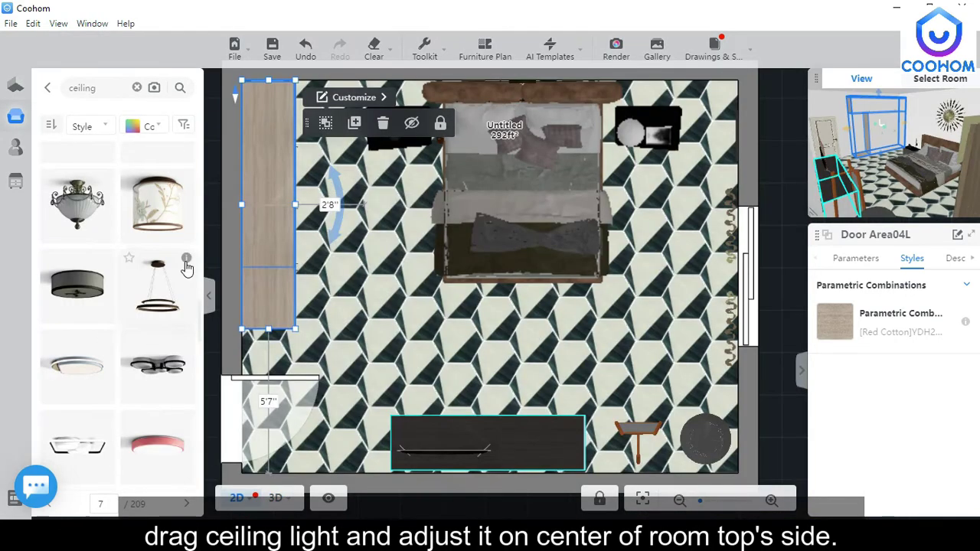
mouse_move(186, 267)
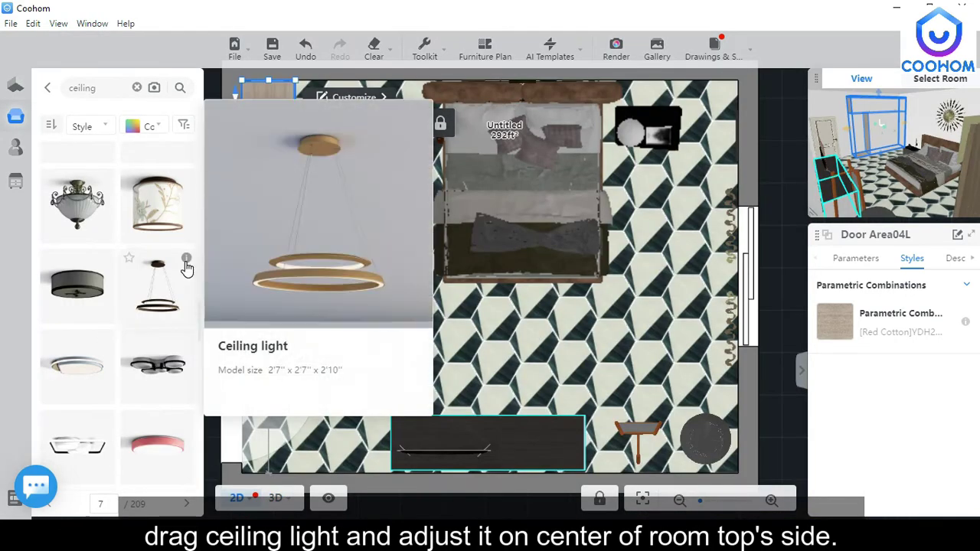
left_click(157, 310)
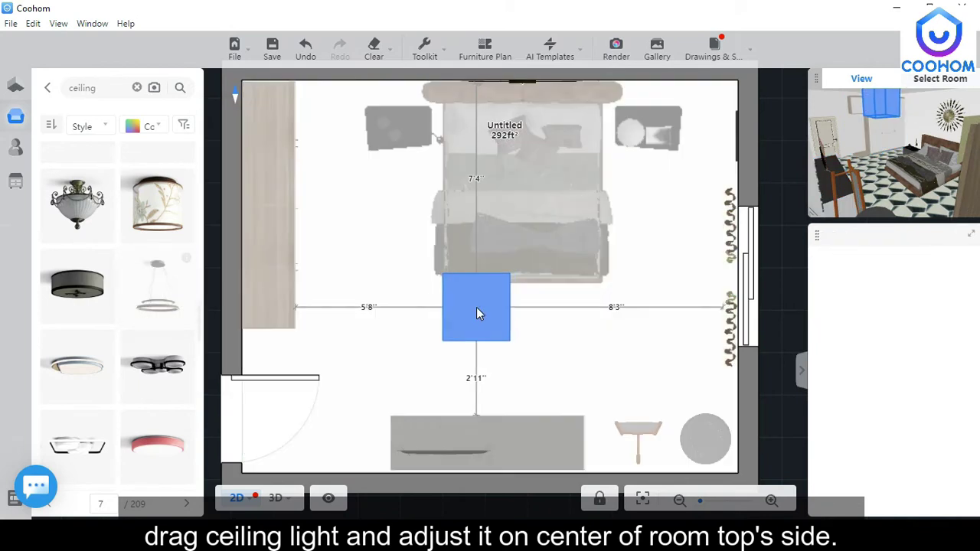
left_click_drag(489, 254, 489, 256)
left_click_drag(488, 254, 489, 252)
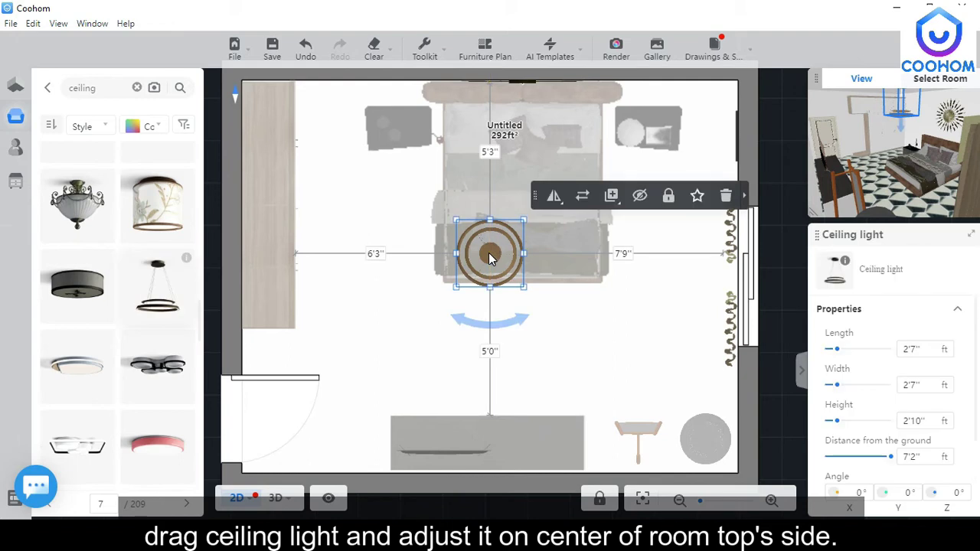
Shrink the ceiling light to 1'8" by 1'8" and 1'10" high, and open the LED Track Light category of Lighting.
left_click(945, 423)
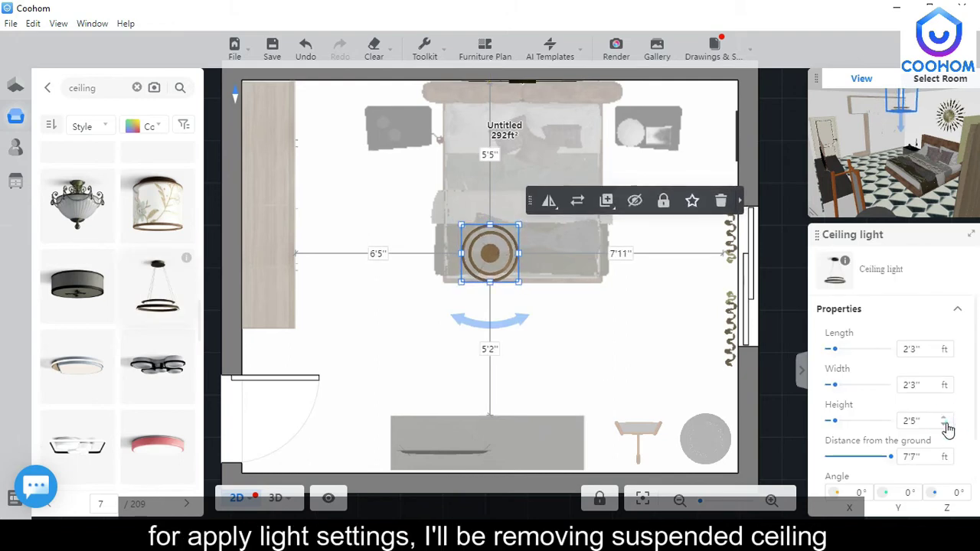
left_click(948, 429)
left_click(275, 497)
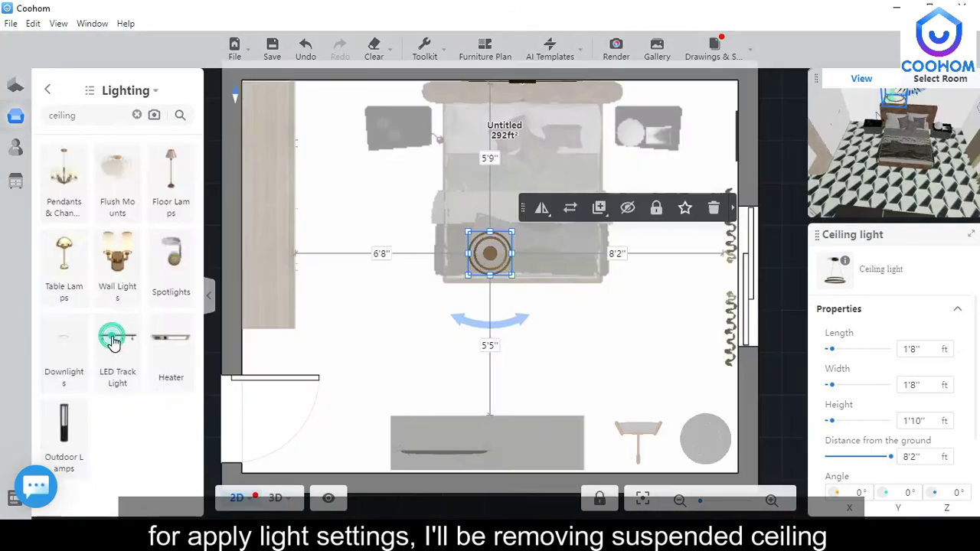
left_click(112, 342)
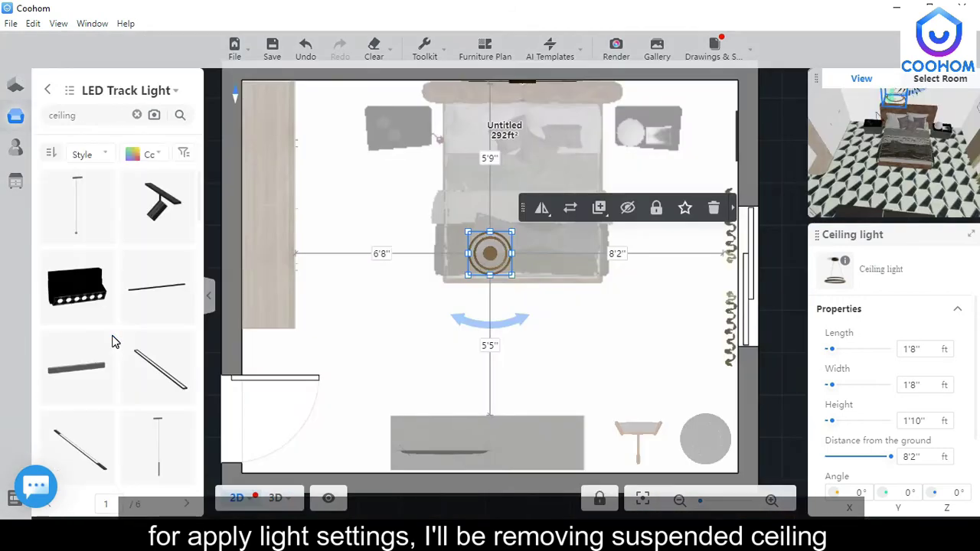
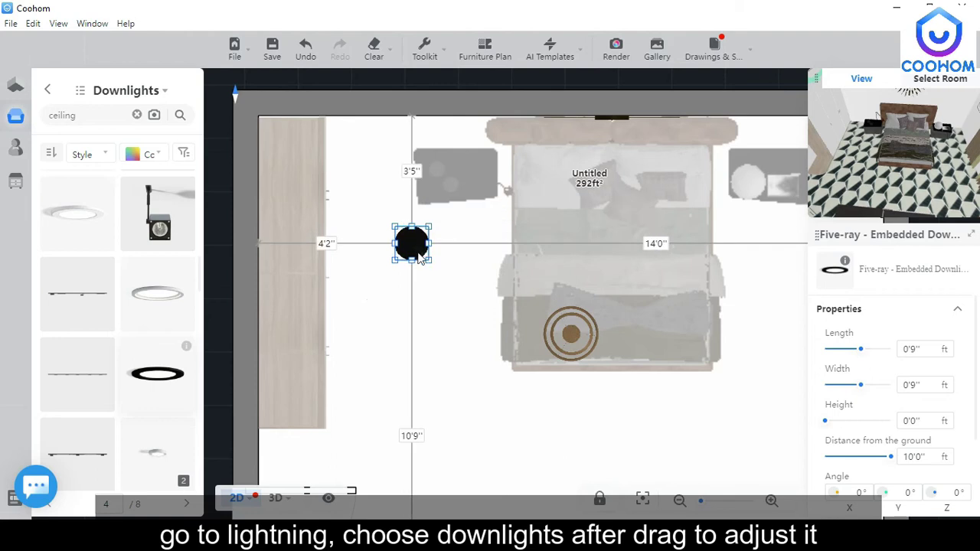
Position the 1'0" black embedded downlight in front of the wardrobe, 3'6" from its wall, and add two copies below it at 2'8" gaps.
left_click_drag(411, 244, 388, 214)
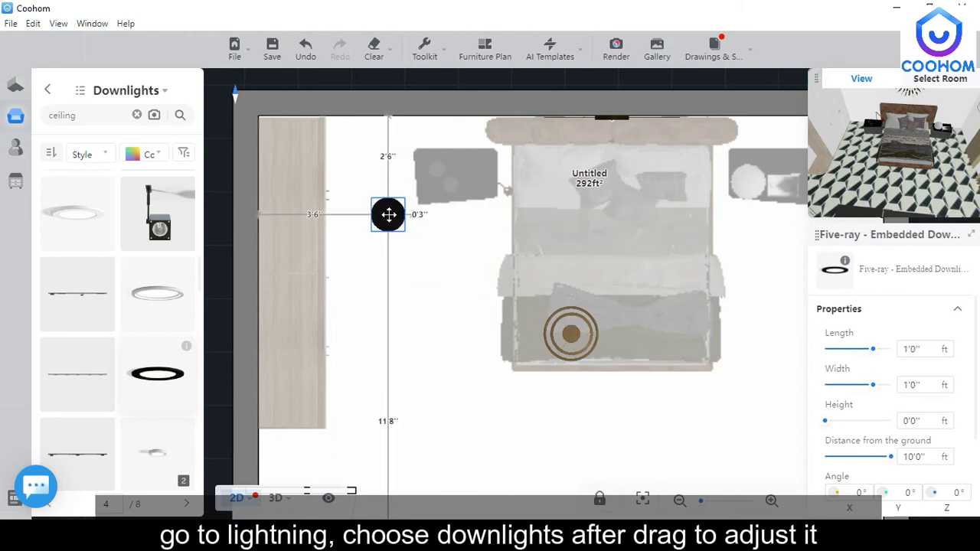
key("ctrl+c")
left_click_drag(390, 318, 391, 346, "ctrl")
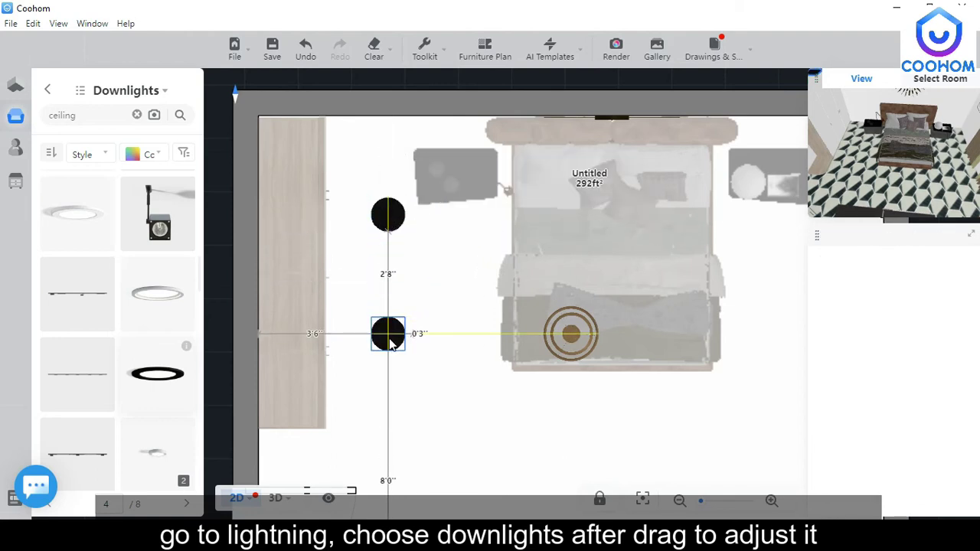
left_click(390, 342)
scroll(393, 366, "down", 5)
left_click_drag(389, 390, 376, 279)
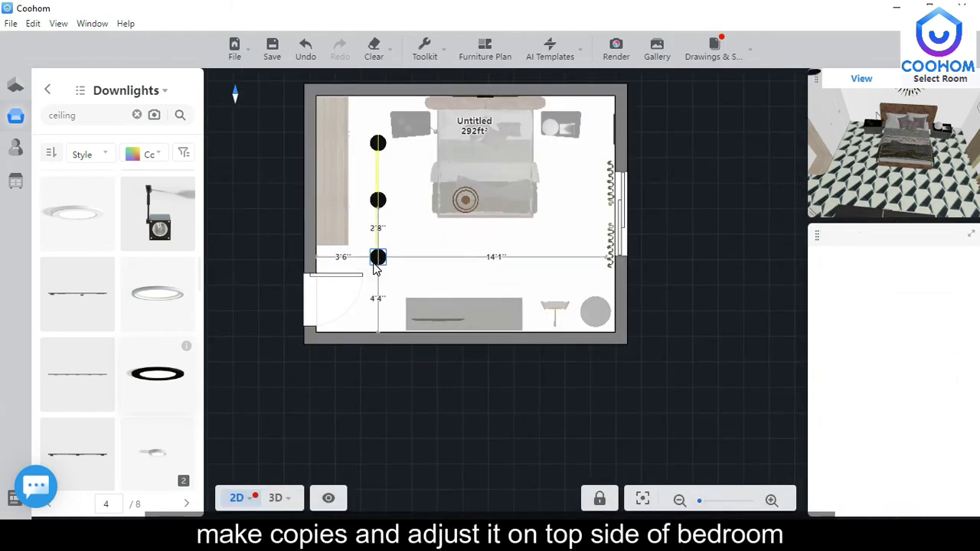
left_click(377, 263)
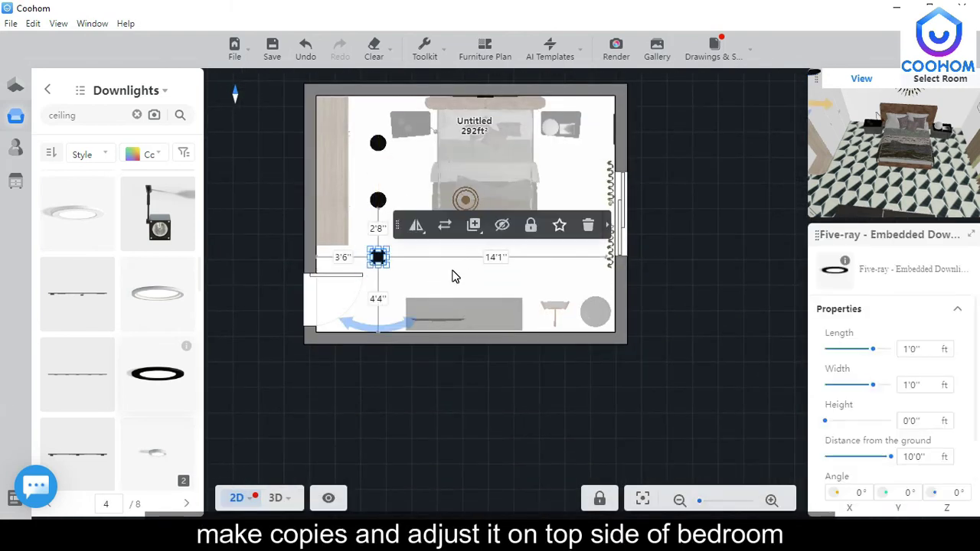
Add four more downlight copies, two in a row in front of the TV desk at 4'7" gaps and two up the window side.
key("ctrl+v")
left_click(464, 260)
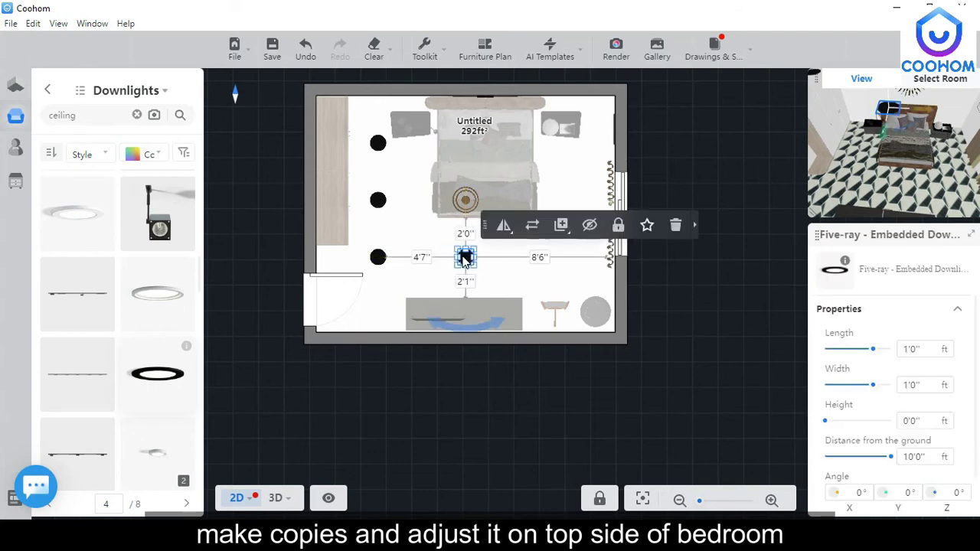
key("ctrl+v")
left_click(555, 257)
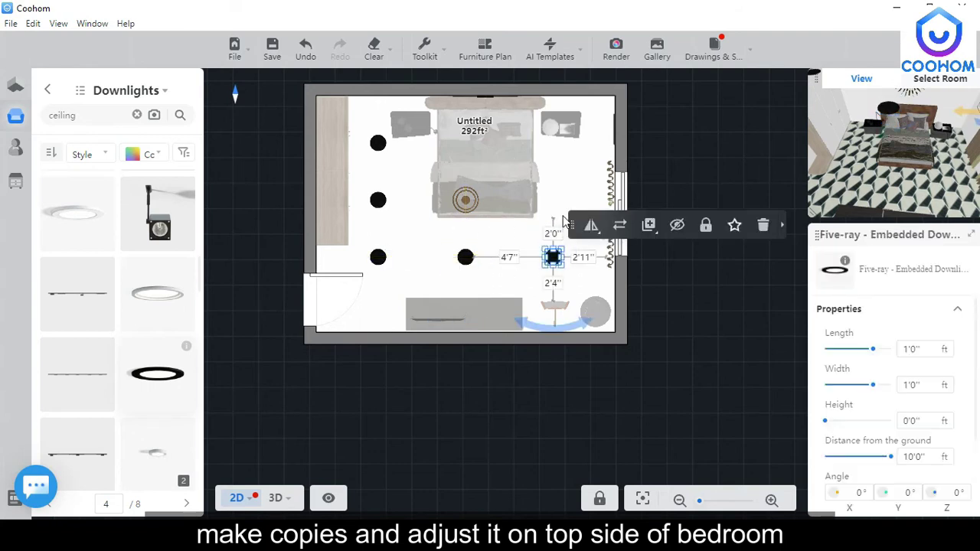
key("ctrl+v")
left_click(558, 200)
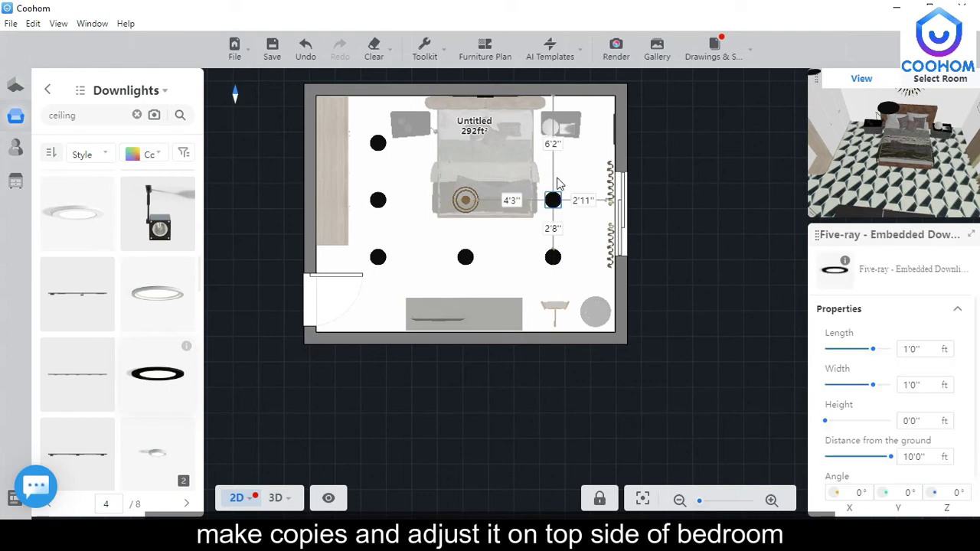
key("ctrl+v")
left_click(555, 145)
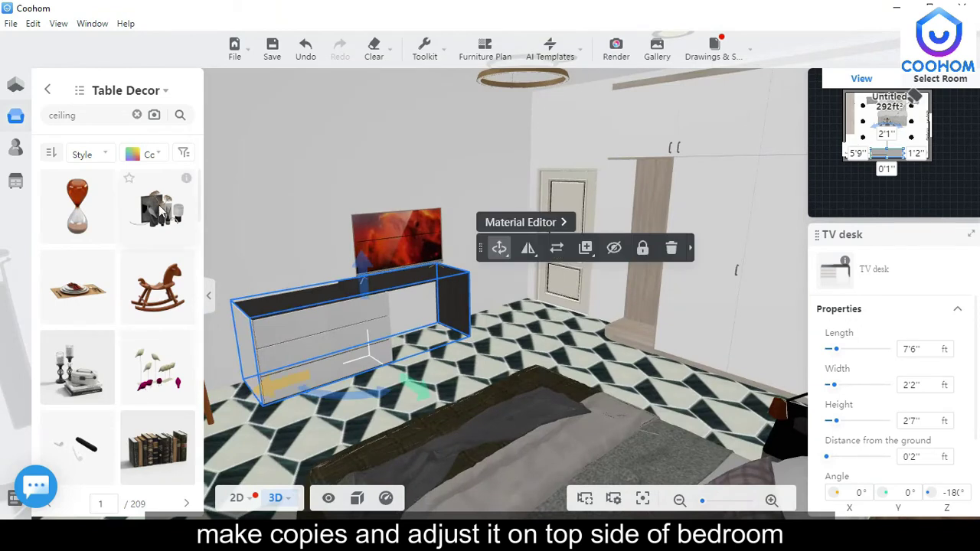
Place the Modern sculpture bookware ornament-9 books from Table Decor at the TV desk's drawer end and raise it to the desktop, about 2'8".
mouse_move(189, 180)
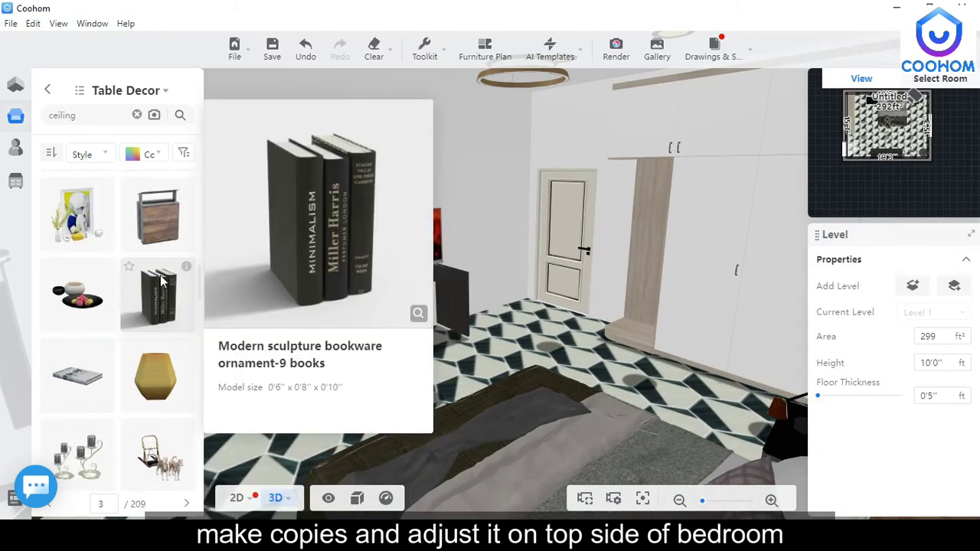
left_click(170, 304)
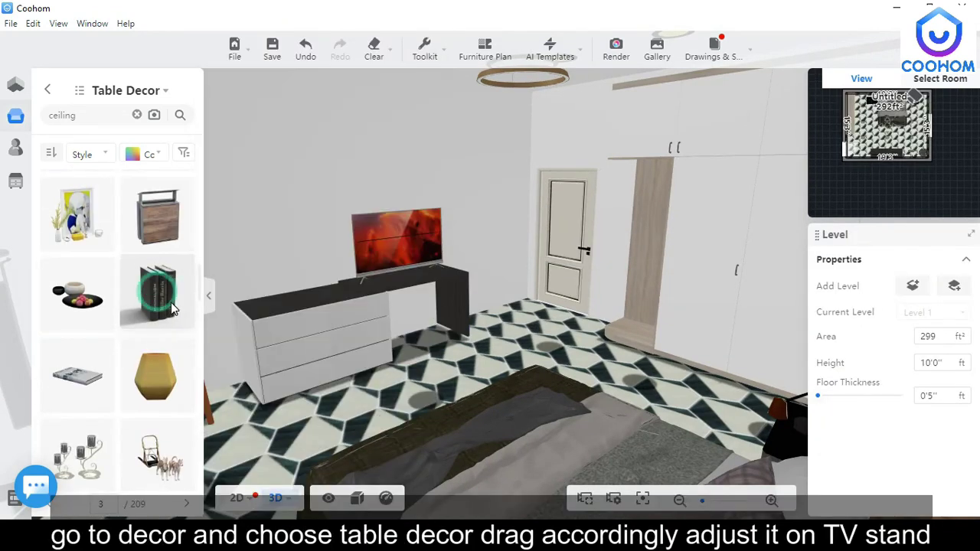
left_click_drag(172, 308, 279, 282)
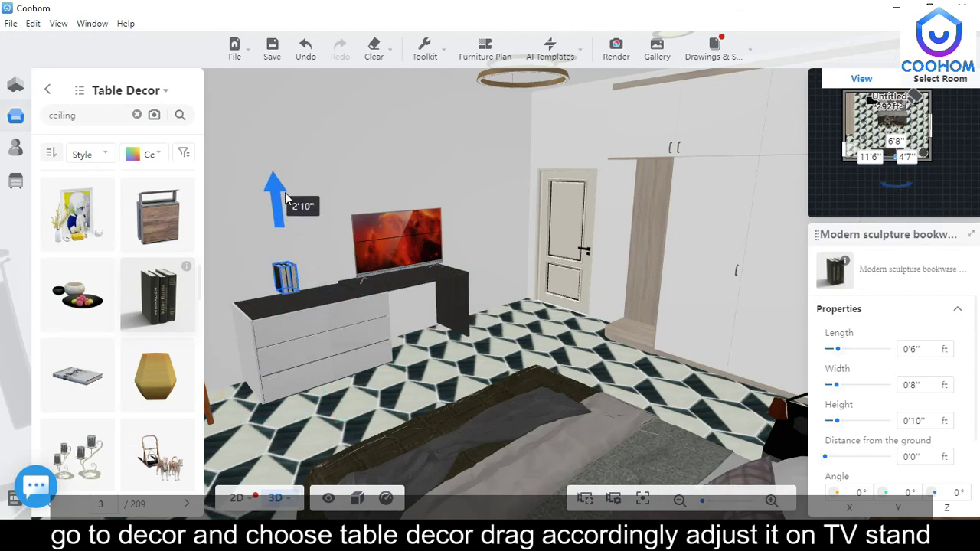
Enlarge the book ornament to 0'7" by 0'10" in the 2D plan and move it to the mirror-side end of the TV desk.
left_click(237, 498)
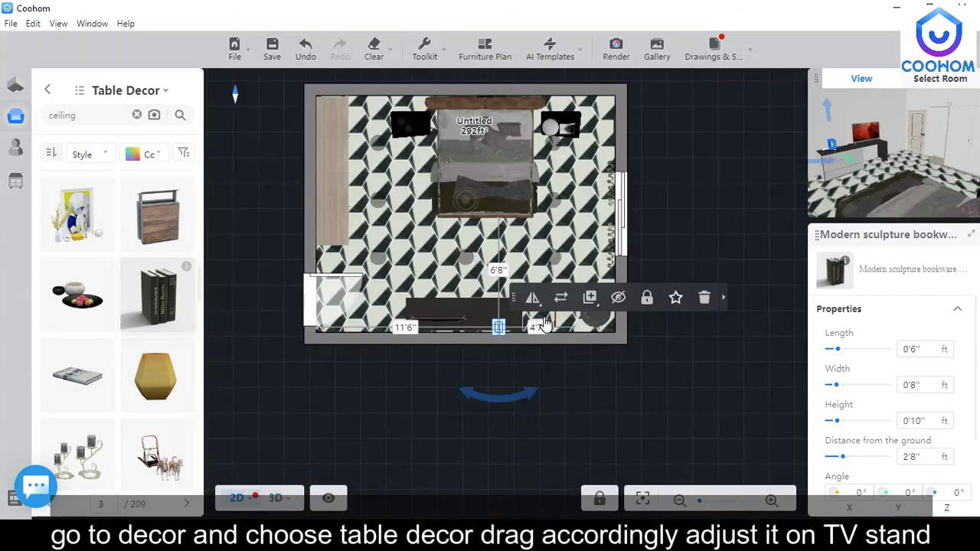
scroll(503, 370, "up", 5)
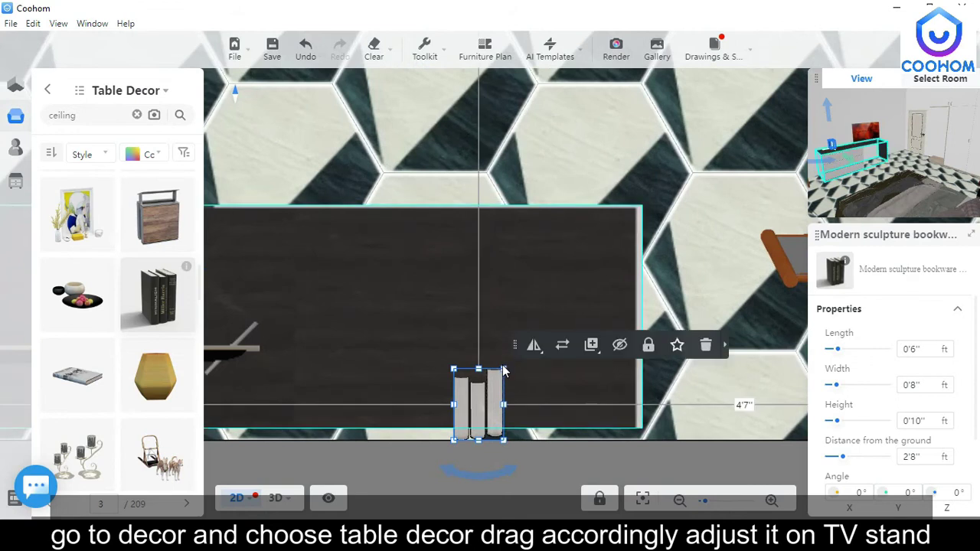
left_click_drag(504, 368, 524, 355)
left_click_drag(495, 396, 600, 372)
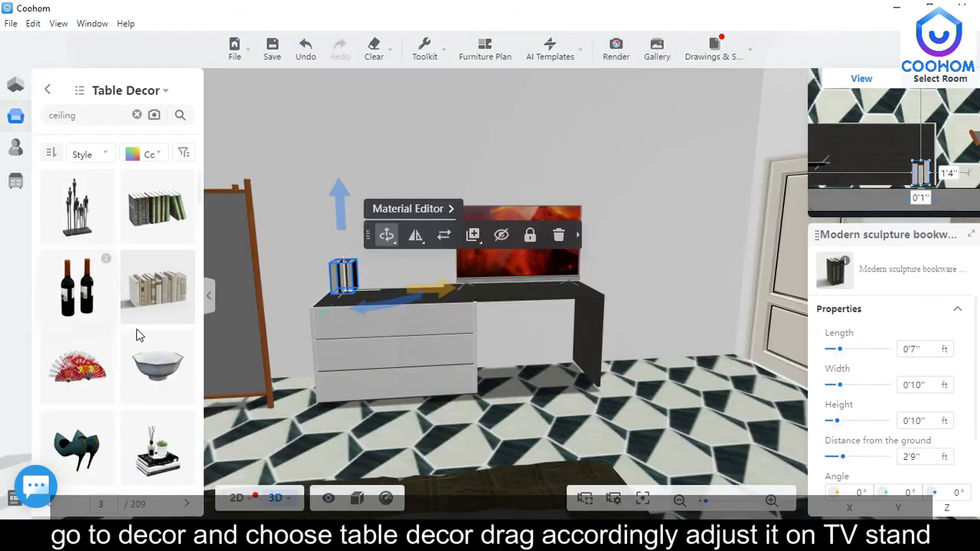
scroll(136, 329, "down", 5)
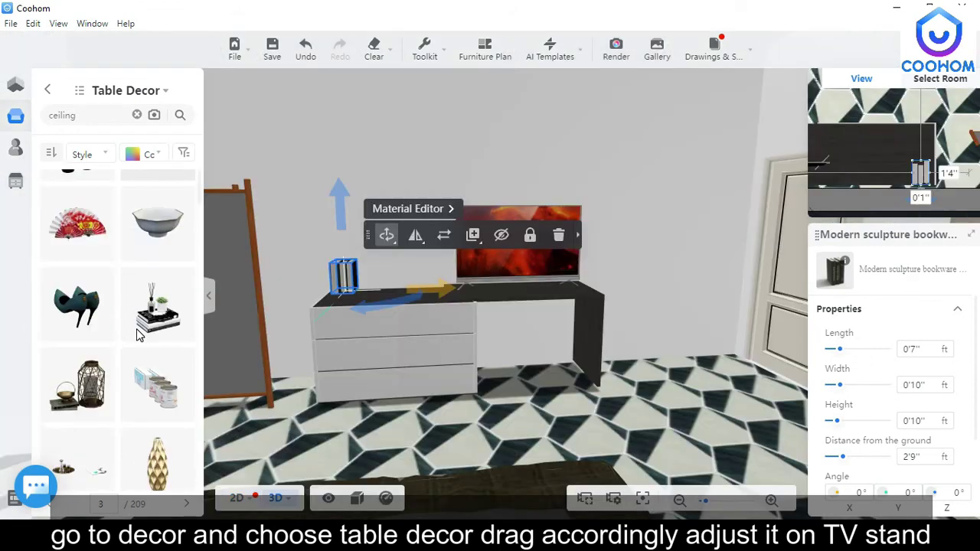
Place the Trojan rocking horse from Table Decor on the TV desk beside the books and scale it down to 0'10" by 0'5" by 0'8".
left_click(144, 274)
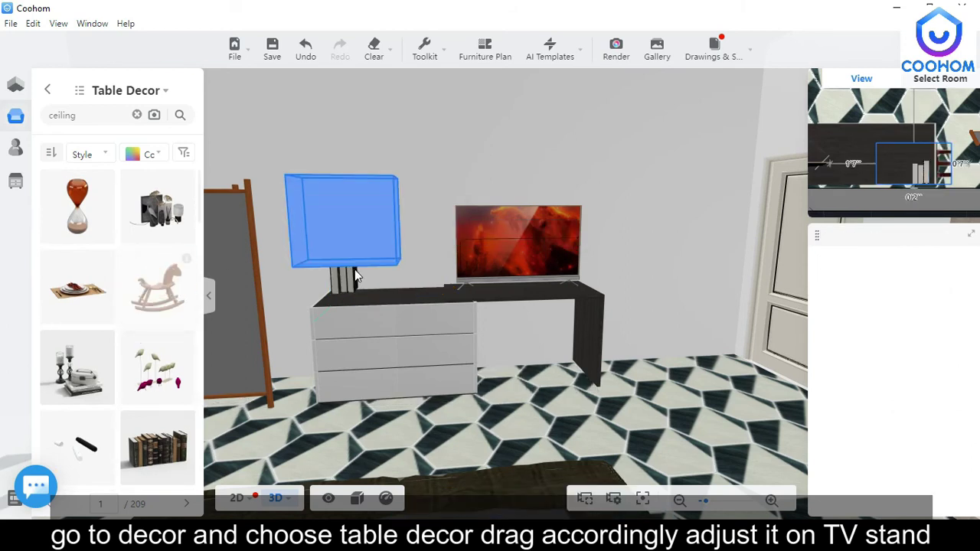
left_click_drag(401, 299, 408, 184)
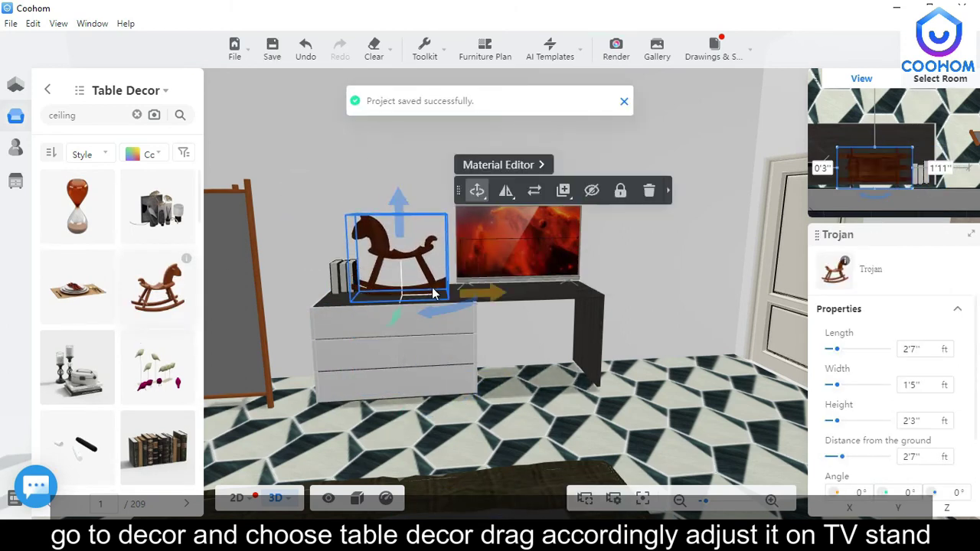
left_click(476, 191)
left_click(462, 243)
mouse_move(348, 260)
left_mouse_down()
mouse_move(418, 263)
mouse_move(335, 273)
mouse_move(329, 264)
left_mouse_up()
mouse_move(476, 220)
left_click(447, 291)
scroll(459, 184, "up", 1)
left_click_drag(447, 156, 447, 197)
left_click_drag(510, 261, 468, 262)
left_click_drag(393, 420, 426, 408)
scroll(353, 270, "up", 2)
Move the rocking horse in the 2D floor plan to the middle of the desktop's depth, about 1'0" from the wall, and return to 3D.
left_click(238, 498)
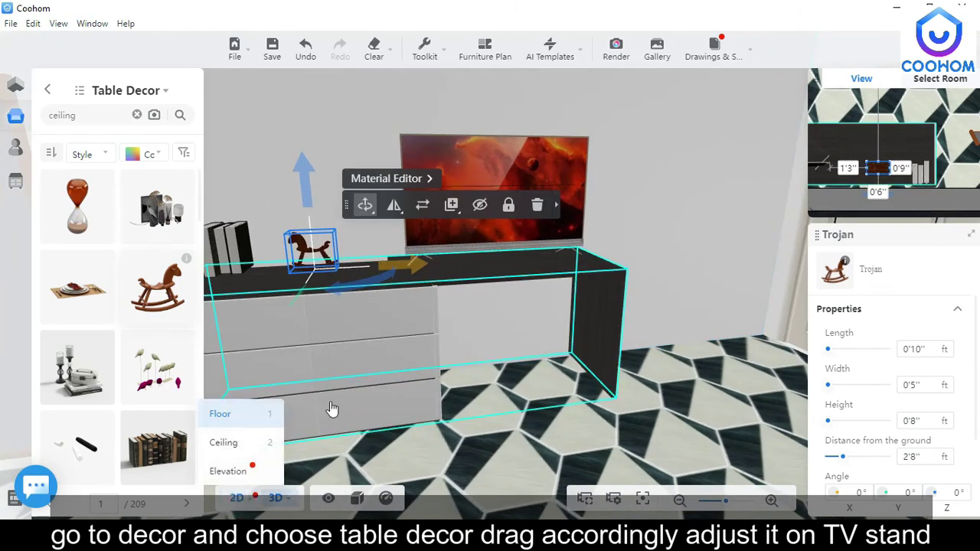
key("1")
left_click_drag(444, 364, 402, 319)
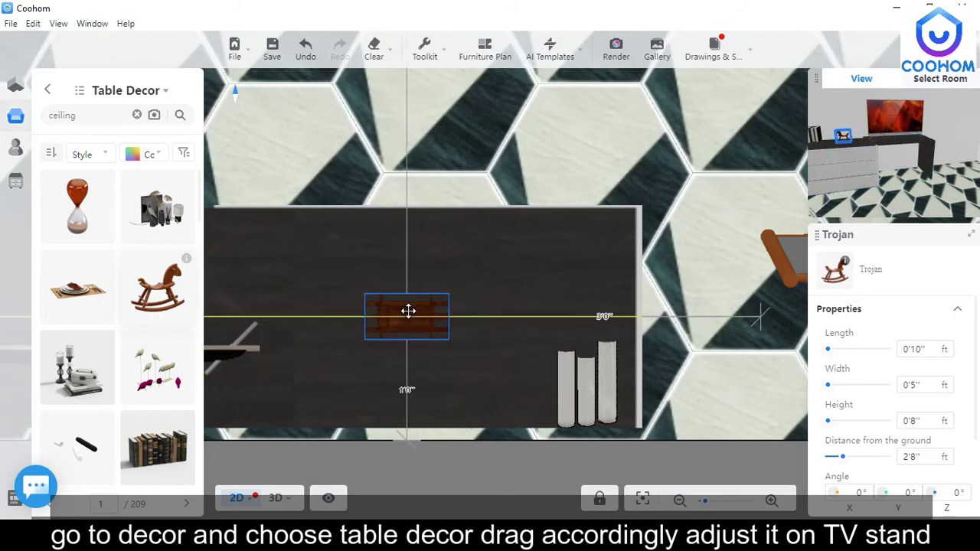
left_click(277, 500)
left_click_drag(364, 451, 365, 438)
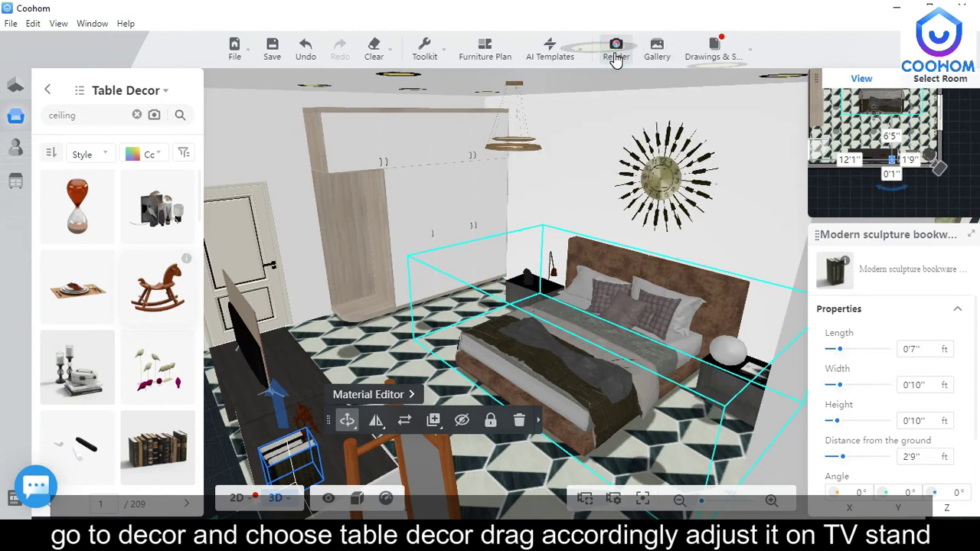
Open the Front View render setup and level the camera to 0° tilt at a height of 4'3".
left_click(616, 52)
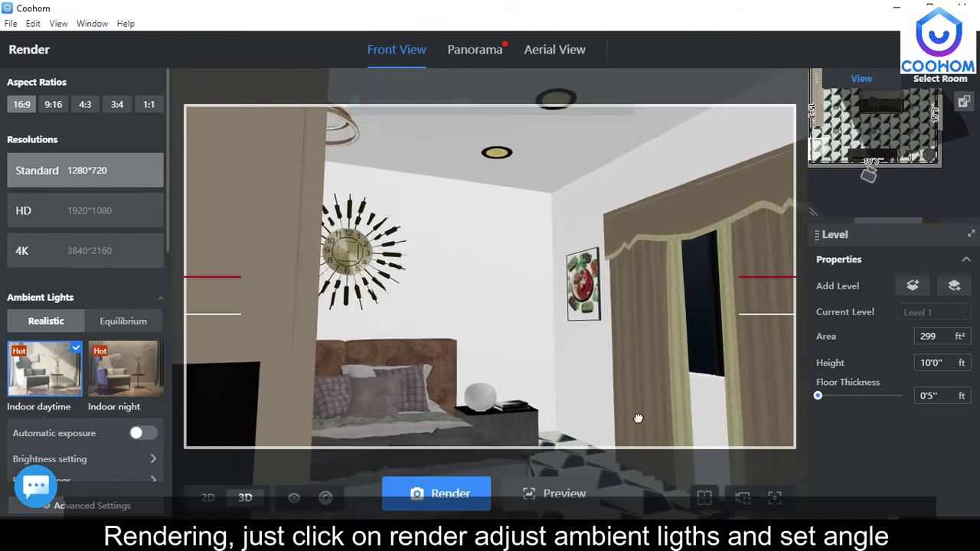
scroll(733, 369, "up", 3)
left_click_drag(876, 177, 895, 205)
scroll(934, 109, "down", 2)
scroll(926, 102, "down", 2)
left_click(897, 184)
left_click_drag(885, 371, 923, 366)
scroll(903, 121, "up", 5)
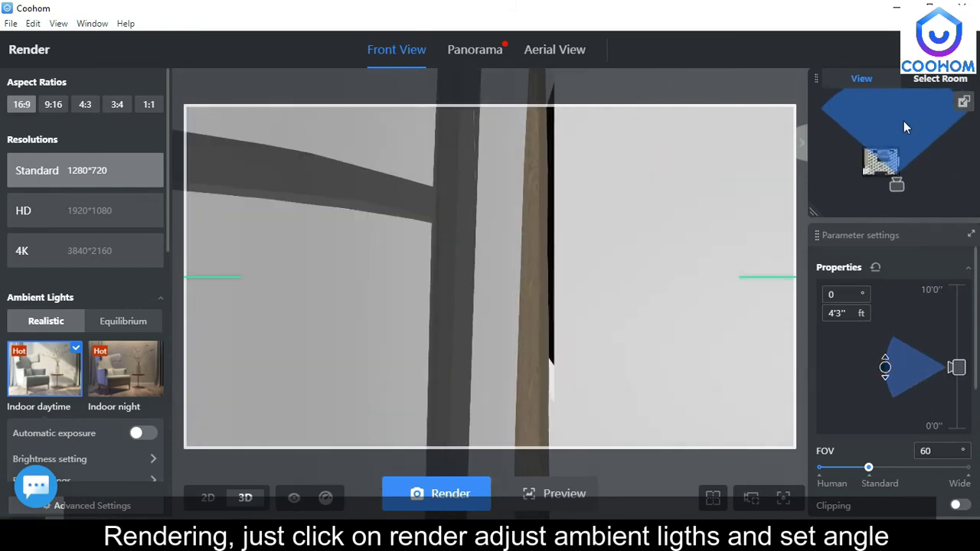
Reposition the render camera and its aim so that the frame covers the wardrobe, the wall clock and the bed.
left_click_drag(911, 156, 922, 88)
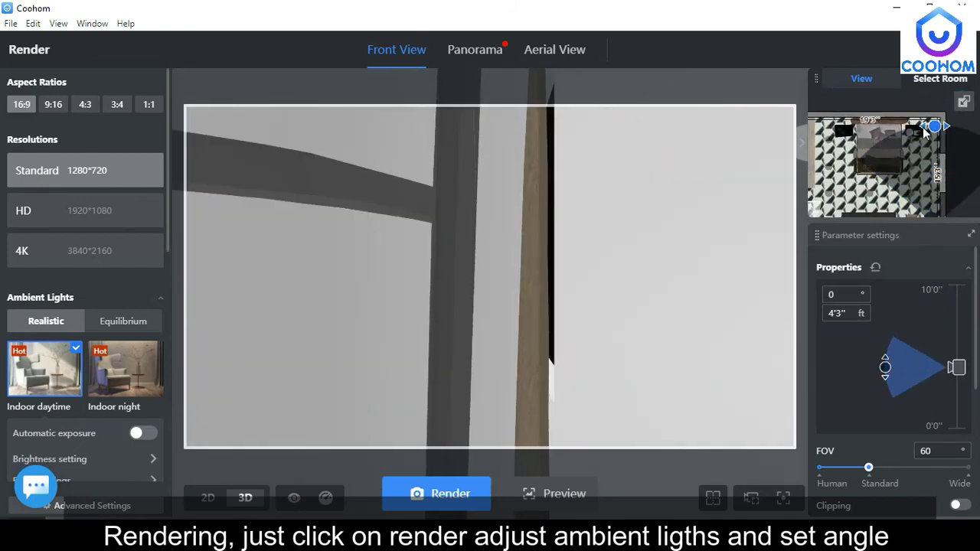
left_click_drag(934, 125, 857, 167)
scroll(523, 268, "up", 3)
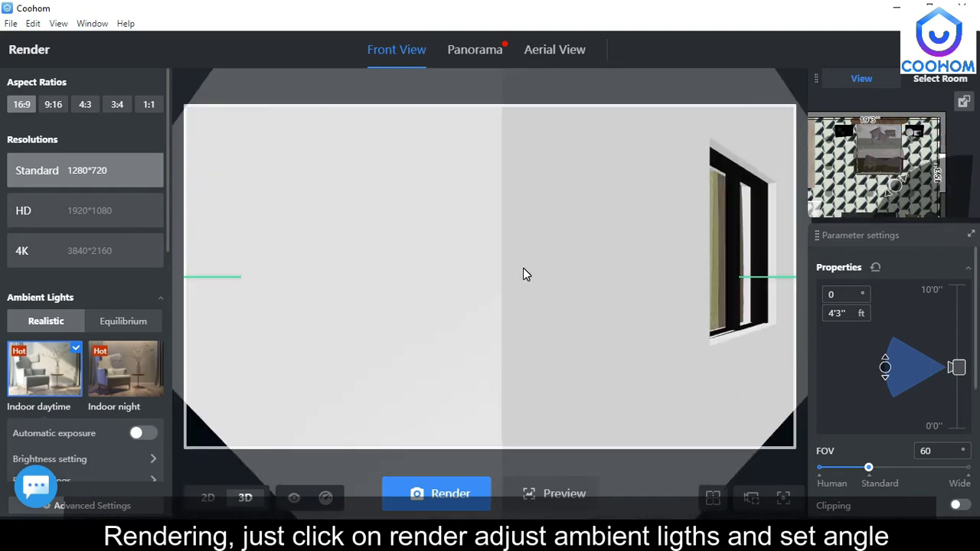
scroll(523, 268, "down", 5)
scroll(447, 306, "up", 3)
scroll(447, 306, "down", 5)
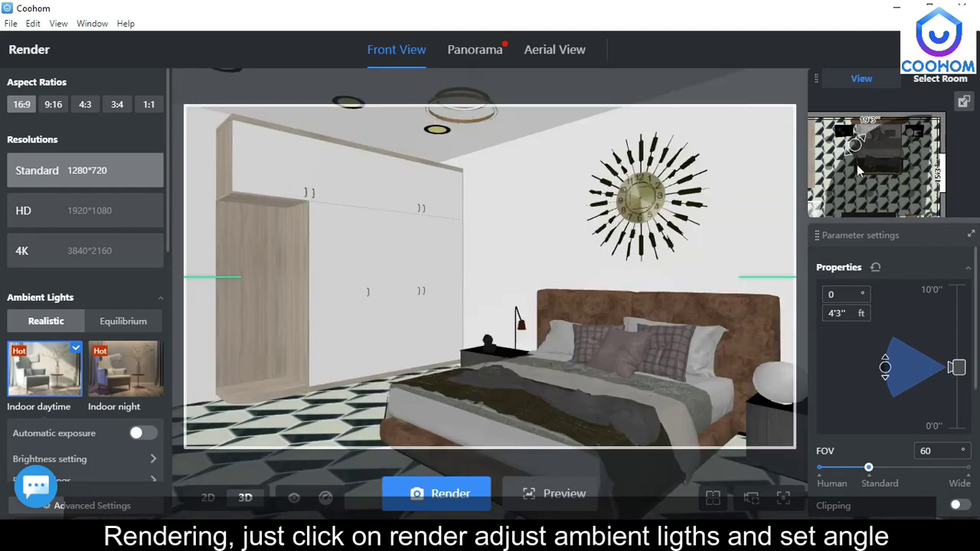
Turn the camera slightly for a fuller wardrobe and bed view, tilt it to 6° and start a preview render.
left_click_drag(863, 138, 863, 160)
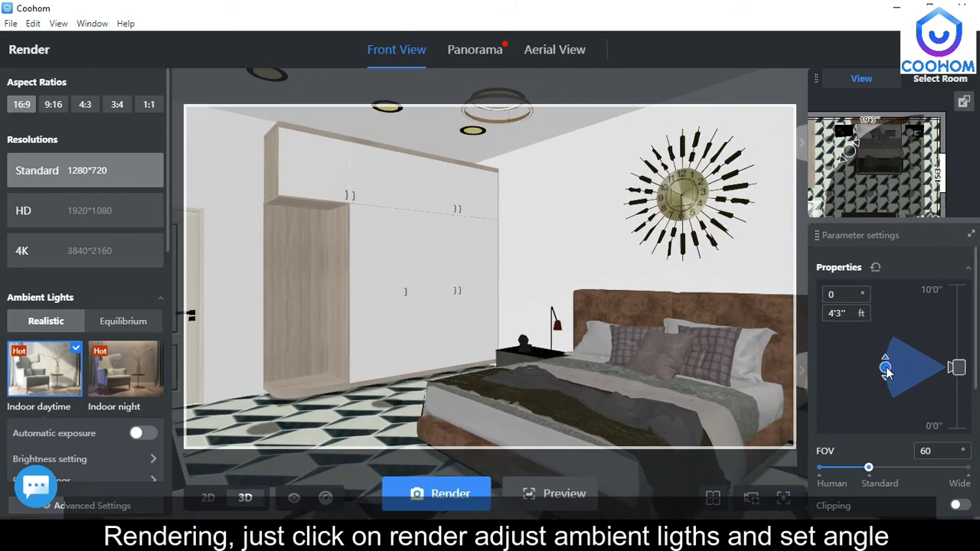
mouse_move(886, 362)
left_mouse_down()
mouse_move(886, 353)
mouse_move(886, 371)
left_mouse_up()
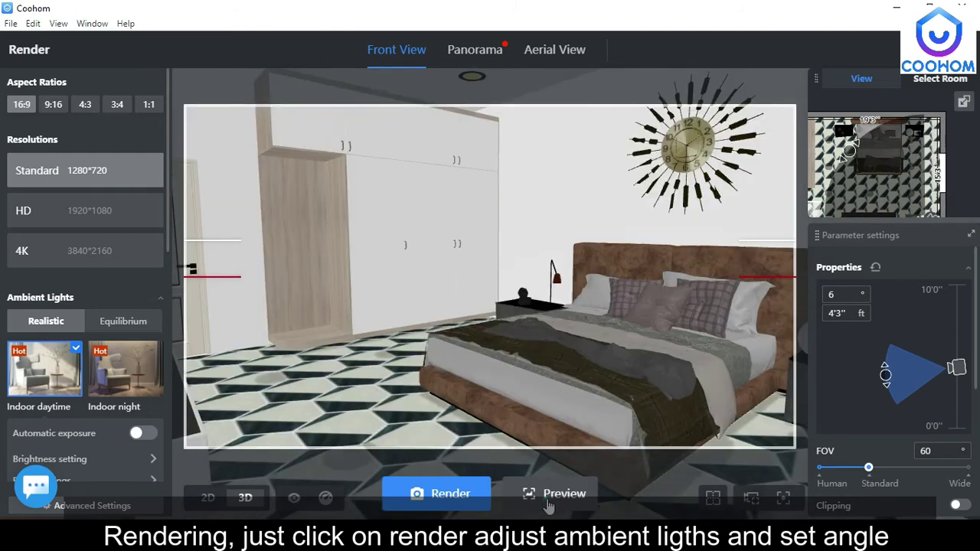
left_click(549, 504)
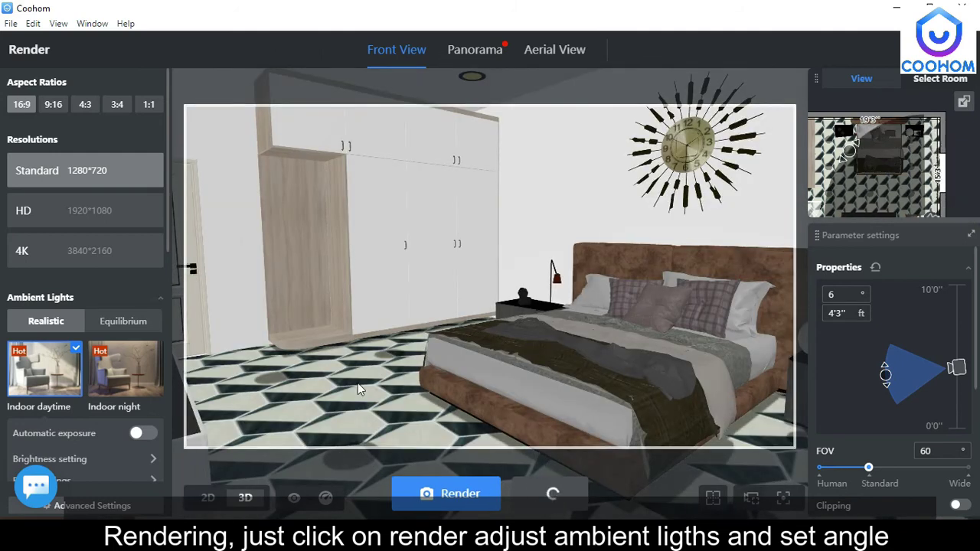
Examine the ambient light and environment presets and the basic templates offered for a new lighting scheme, without creating a scheme.
scroll(59, 367, "down", 6)
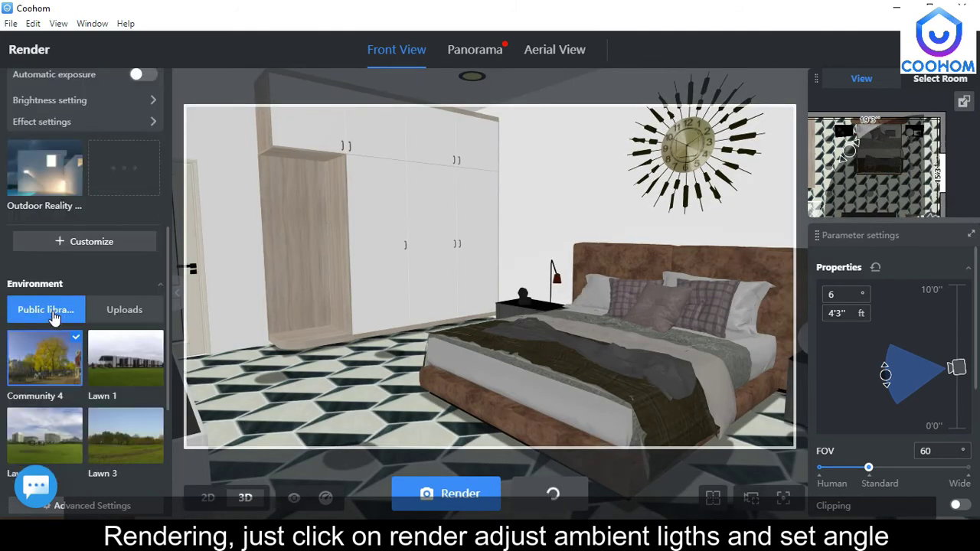
mouse_move(55, 317)
scroll(55, 317, "down", 1)
scroll(54, 314, "up", 3)
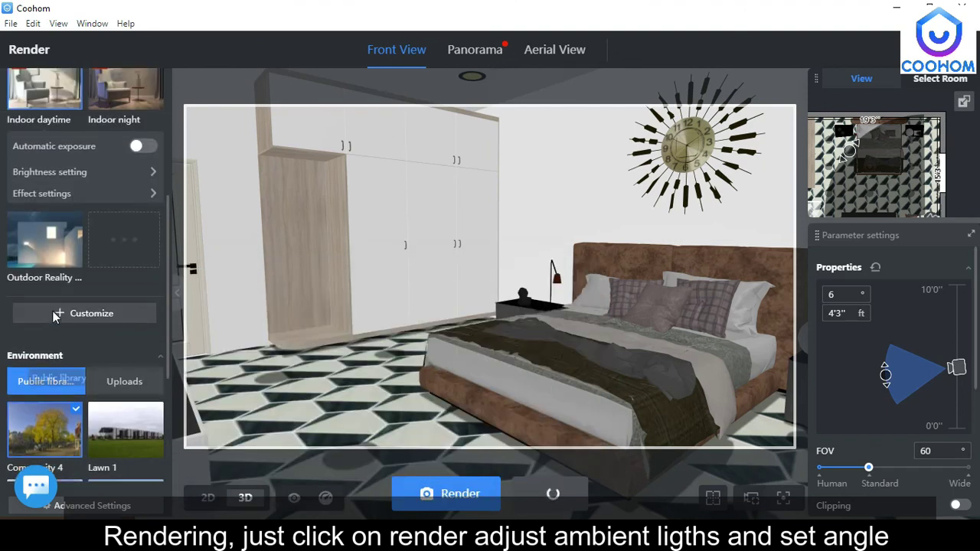
scroll(54, 232, "down", 3)
scroll(54, 283, "up", 4)
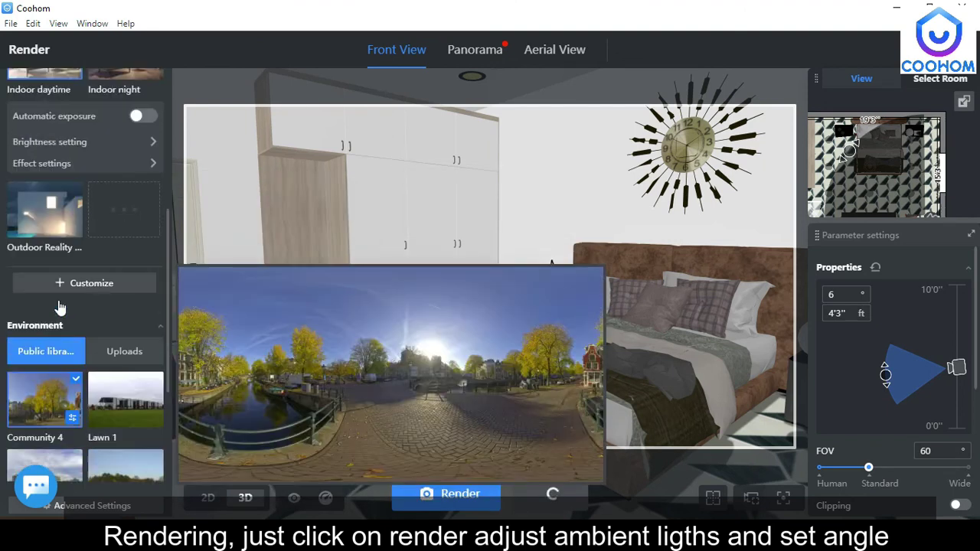
scroll(51, 280, "up", 1)
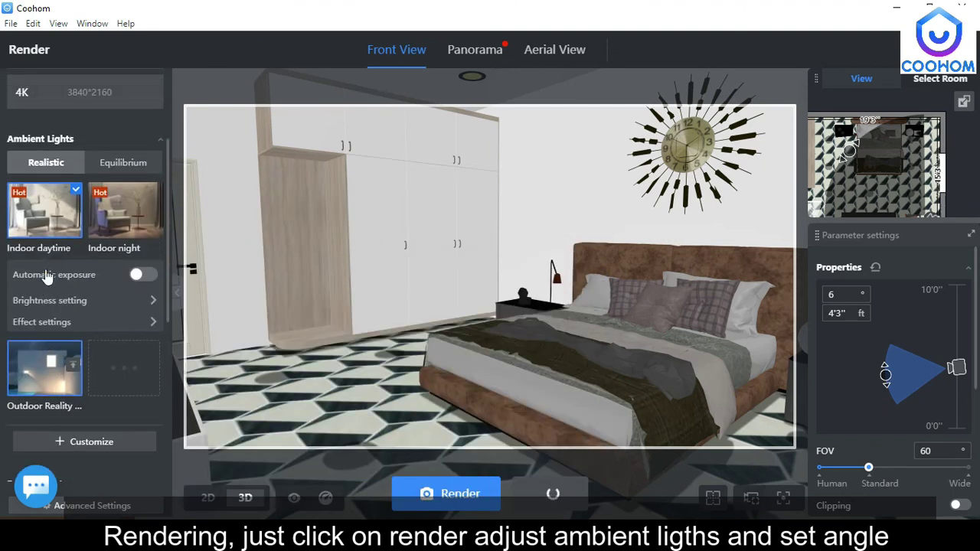
left_click(64, 442)
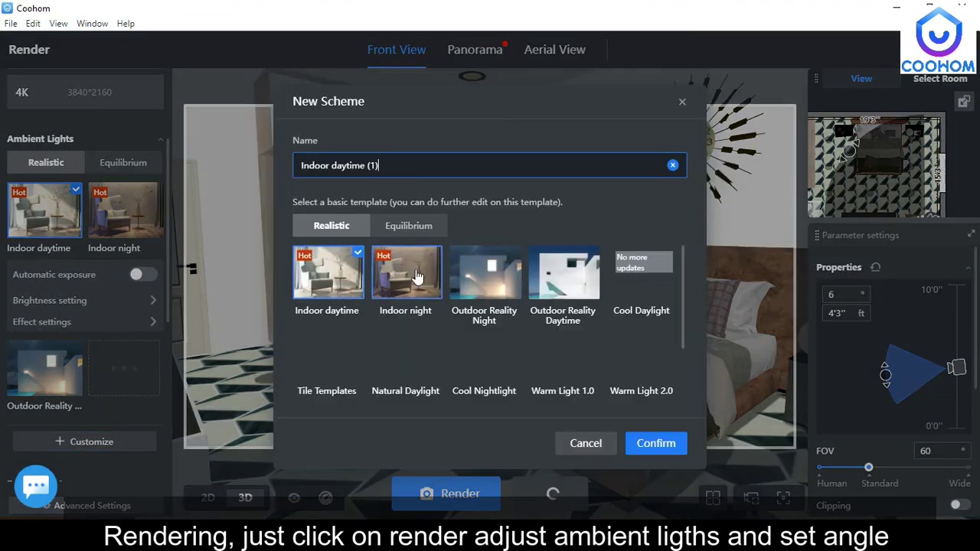
left_click(631, 444)
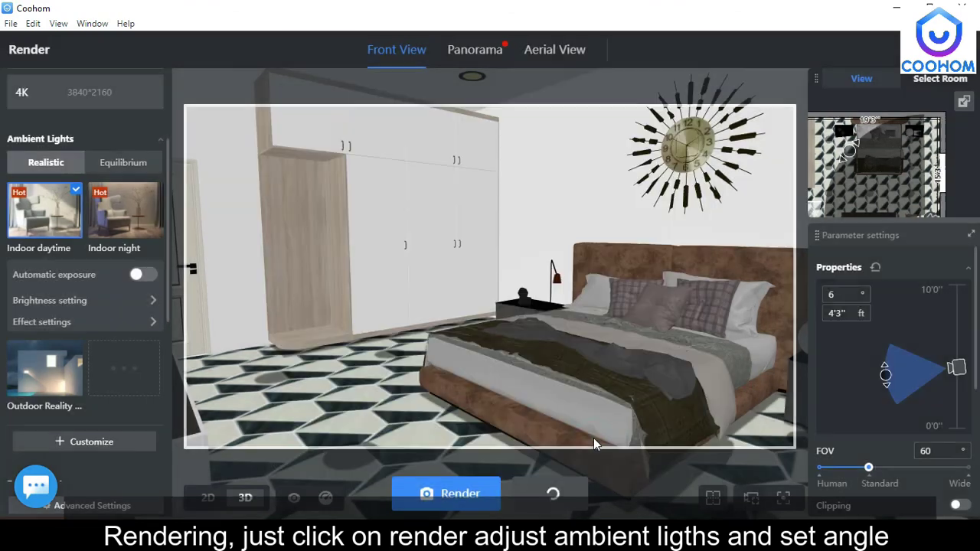